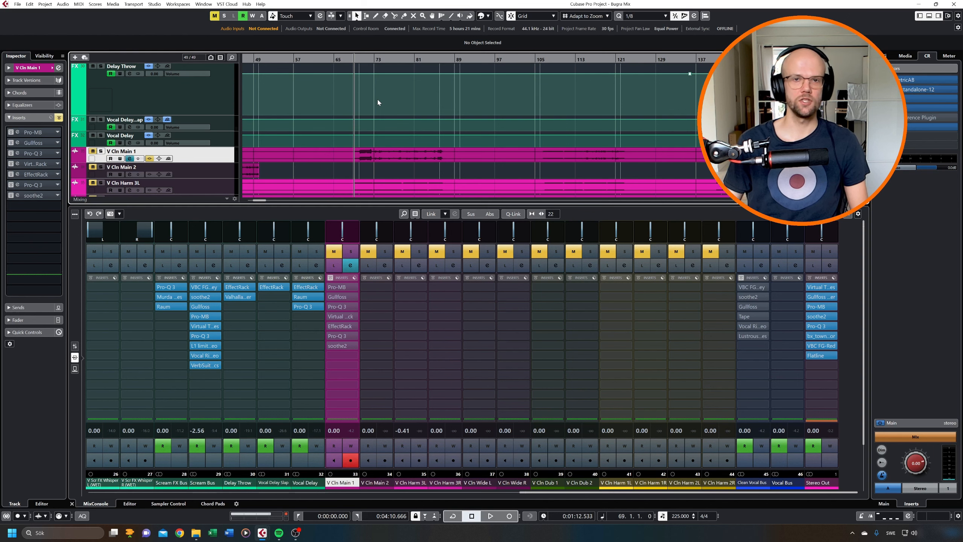
# - Play the current mix from bar 69, stopping after several bars
pyautogui.scroll(1, 395, 98)
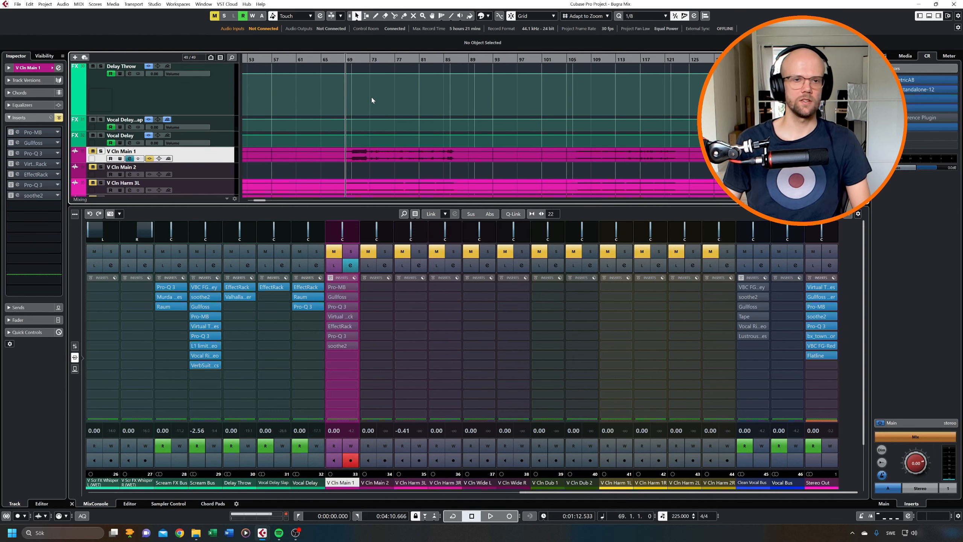
pyautogui.press('space')
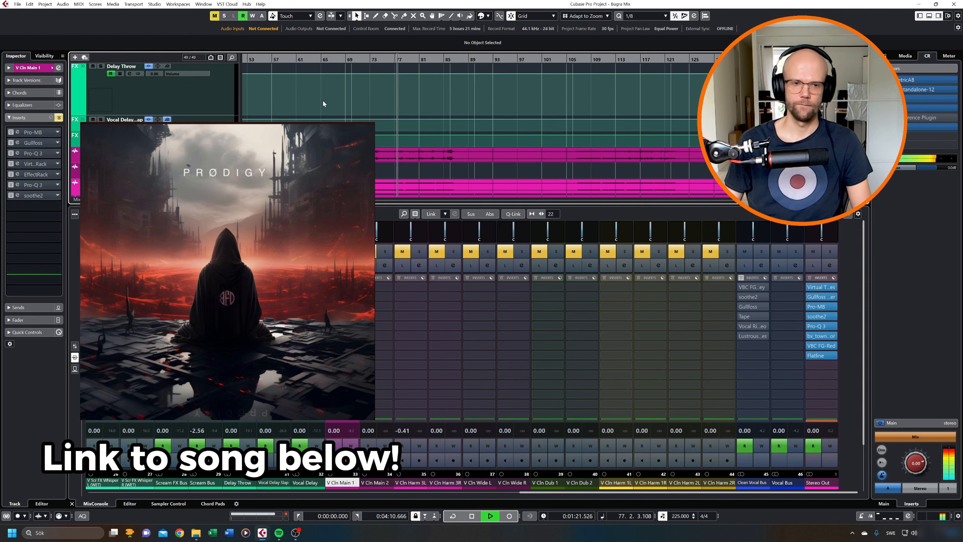
pyautogui.press('space')
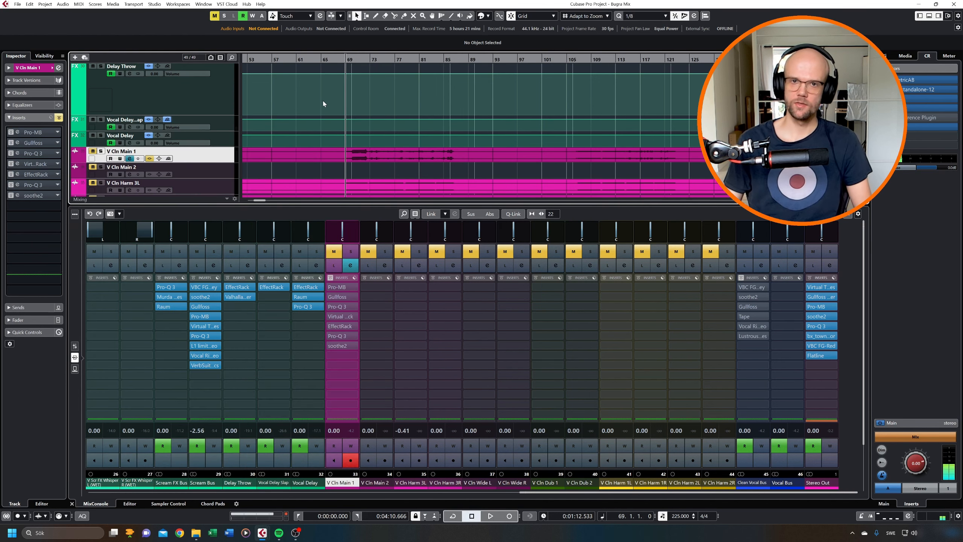
# - Solo the V Cln Main 1 track and play the dry vocal from bar 69
pyautogui.press('s')
pyautogui.press('h')
pyautogui.press('space')
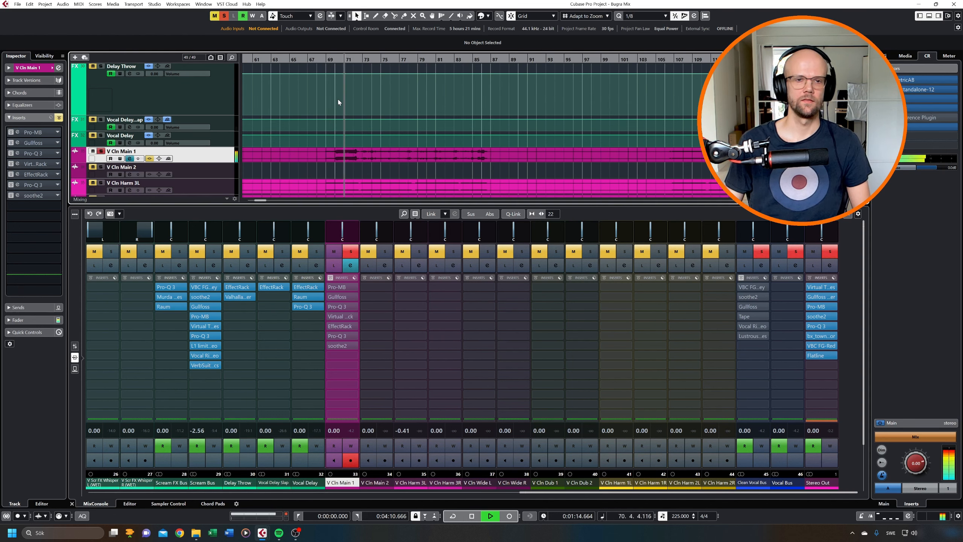
pyautogui.press('h')
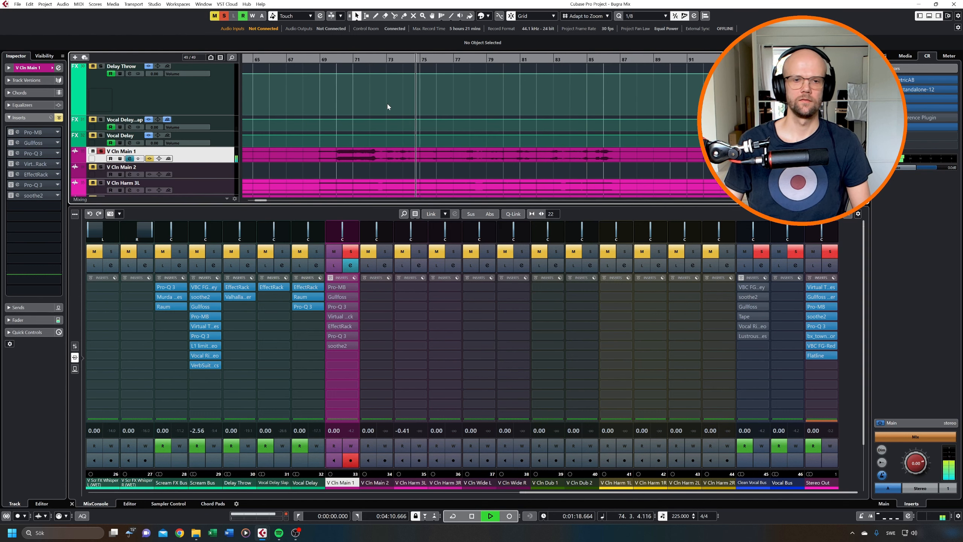
pyautogui.press('h')
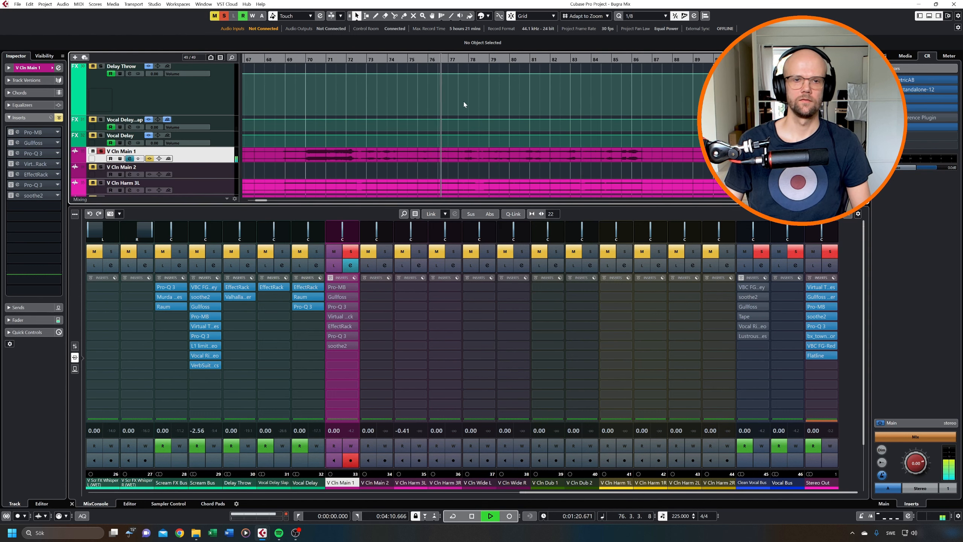
pyautogui.press('space')
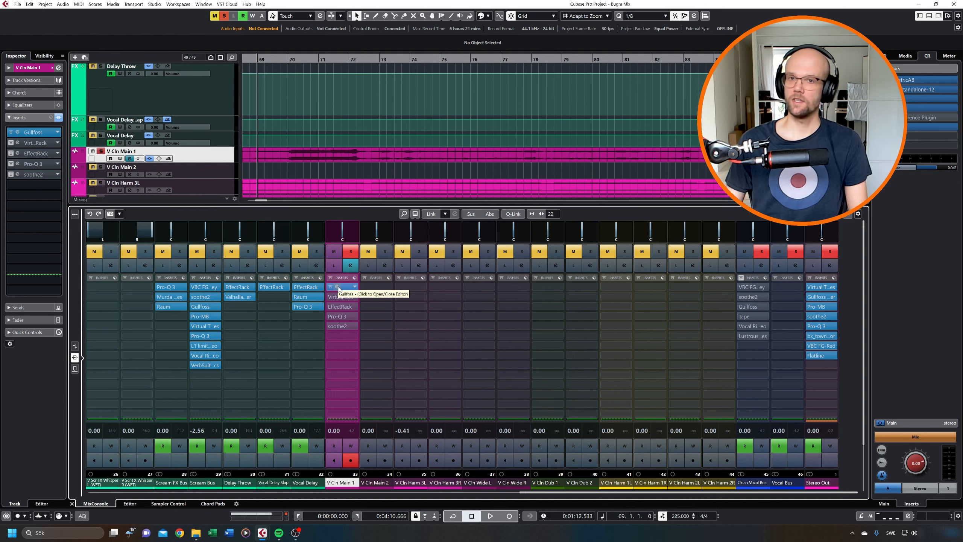
# - Audition Gullfoss on V Cln Main 1 by lowering Brighten and restoring it to 100%, and compare the bypassed and active sound
pyautogui.click(339, 288)
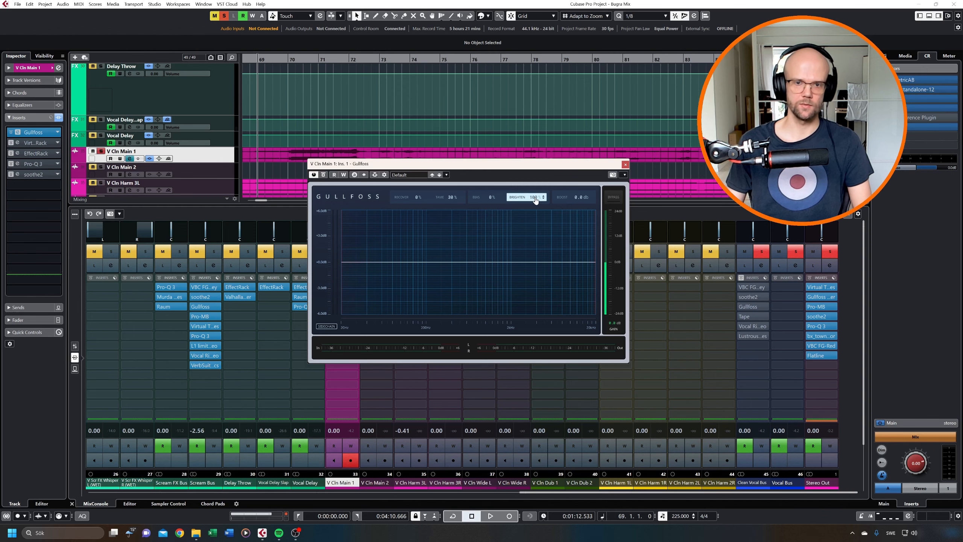
pyautogui.moveTo(536, 200); pyautogui.dragTo(547, 238)
pyautogui.press('space')
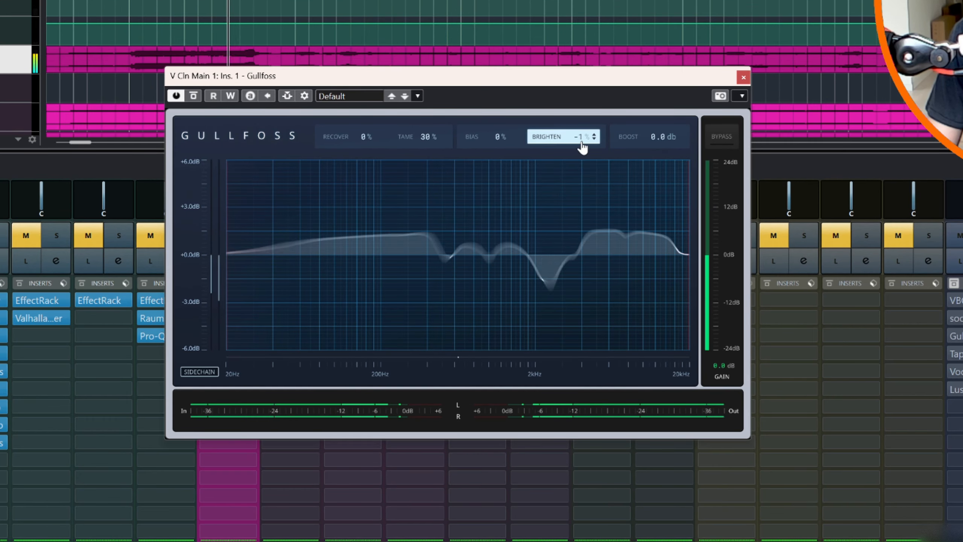
pyautogui.moveTo(583, 146); pyautogui.dragTo(608, 39)
pyautogui.click(193, 95)
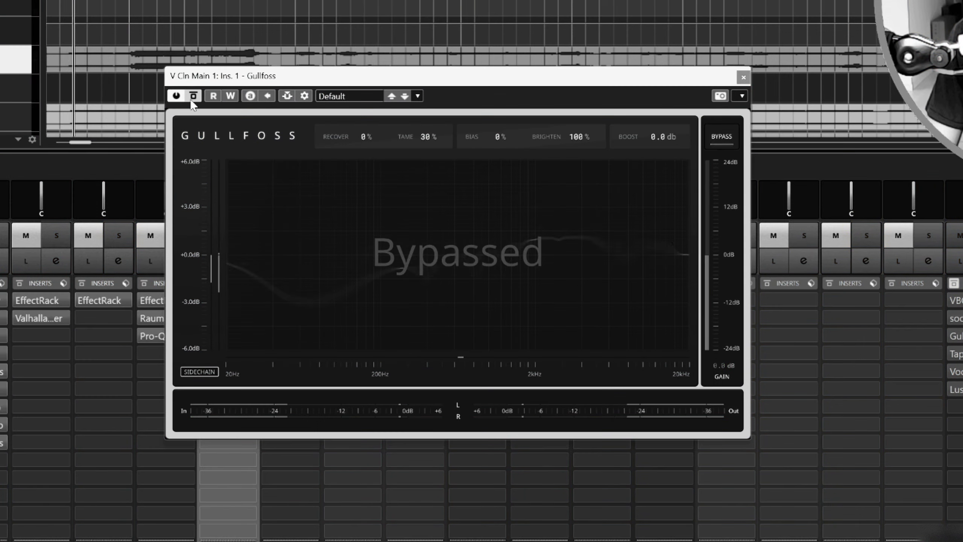
pyautogui.click(193, 95)
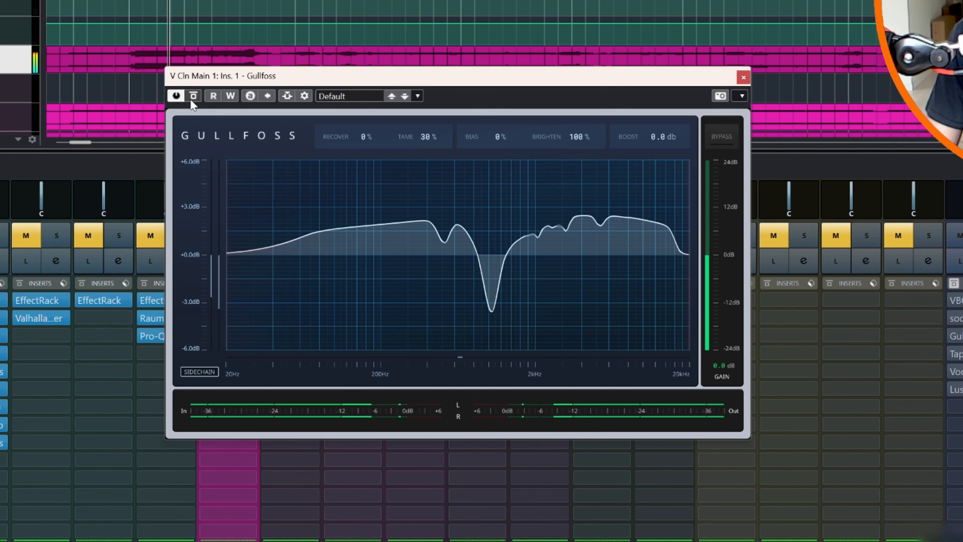
pyautogui.click(743, 77)
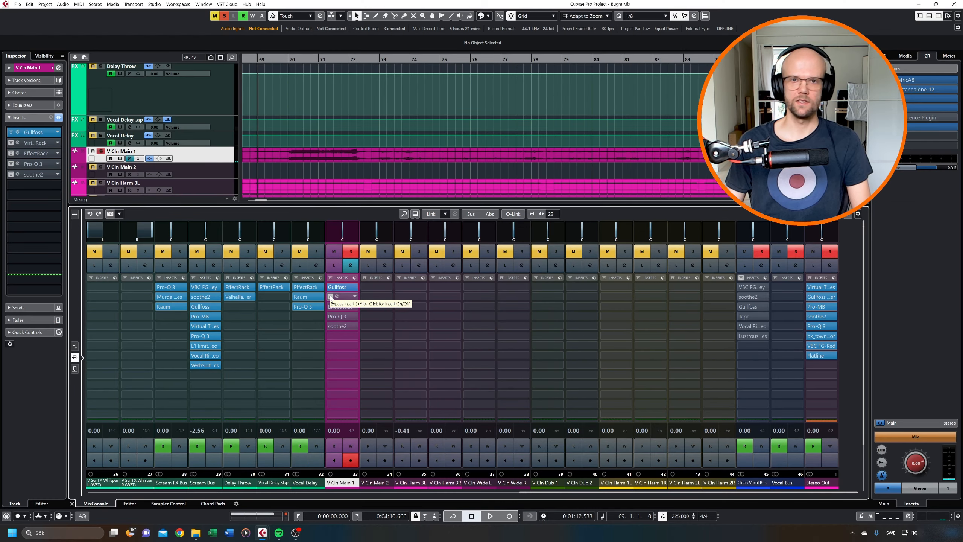
# - Open Virtual Mix Rack on V Cln Main 1 and inspect the FG-Stress presets, keeping Vocals - Parallel Nuke
pyautogui.click(345, 299)
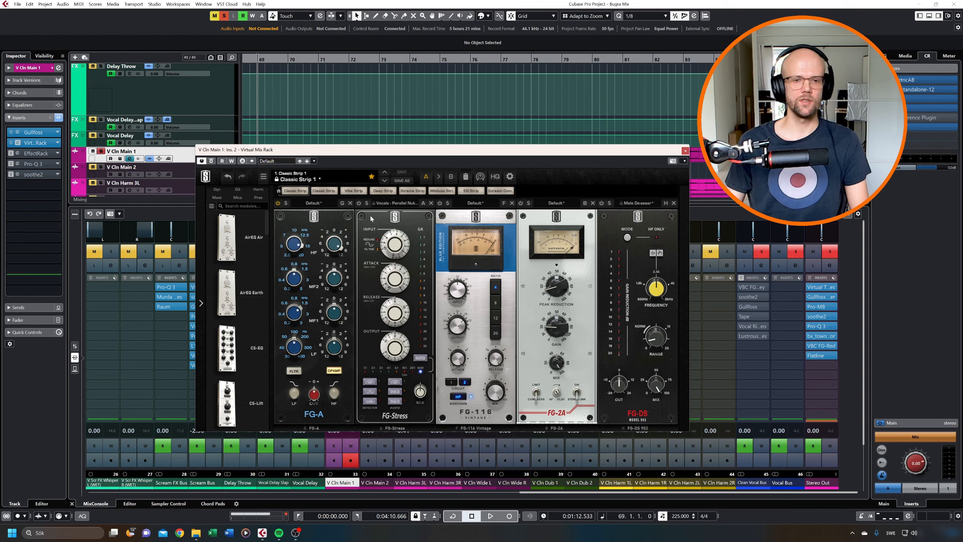
pyautogui.click(395, 202)
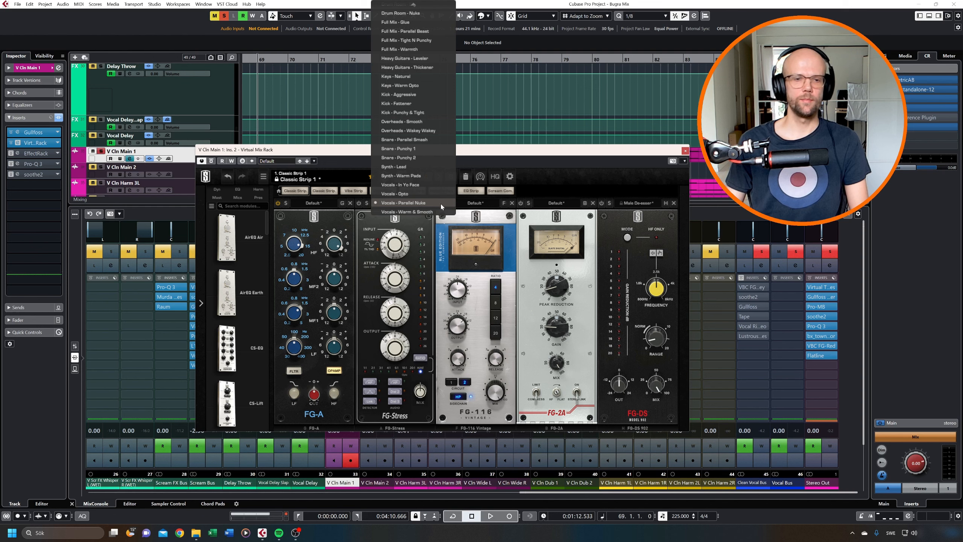
pyautogui.click(372, 217)
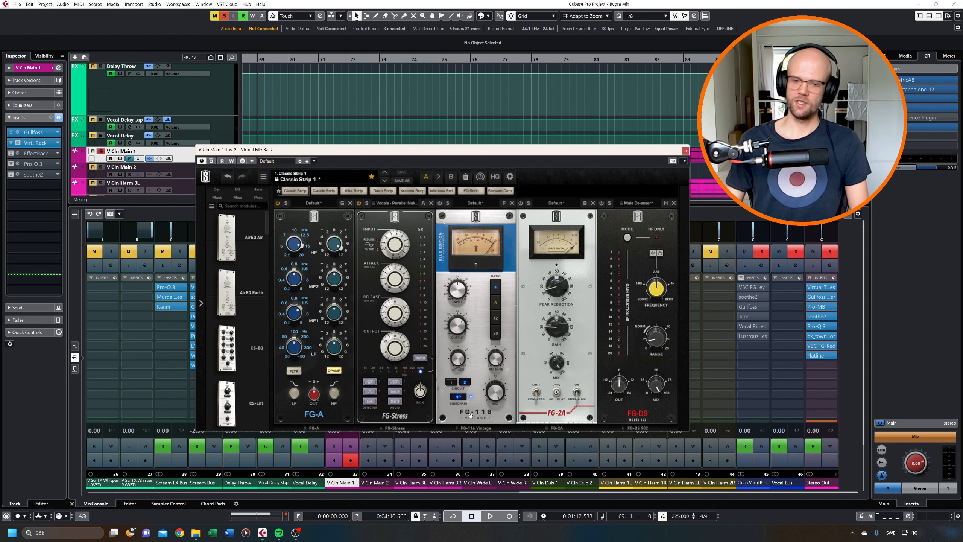
# - Enable the FG-116 Vintage, FG-2A and FG-DS modules in the vocal's Virtual Mix Rack while auditioning the soloed vocal
pyautogui.click(440, 204)
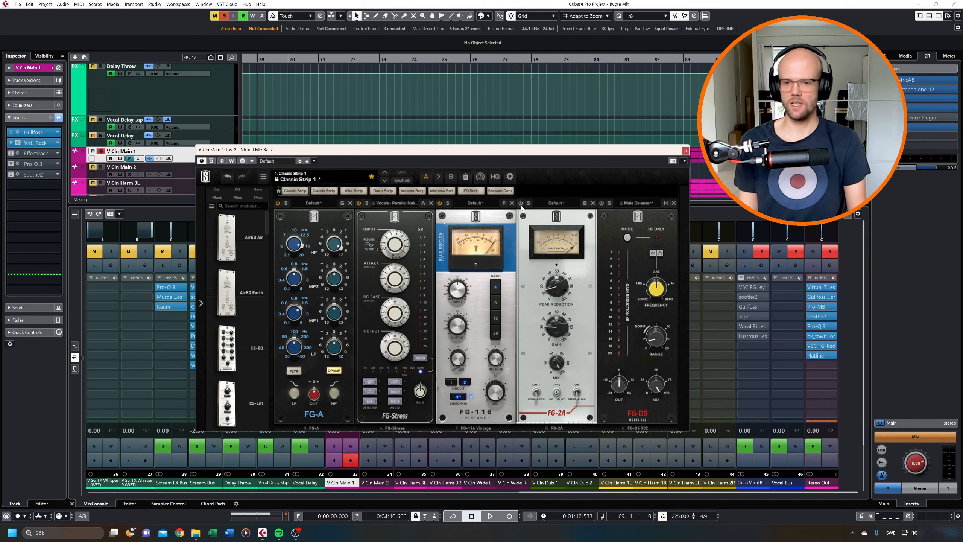
pyautogui.click(522, 206)
pyautogui.press('space')
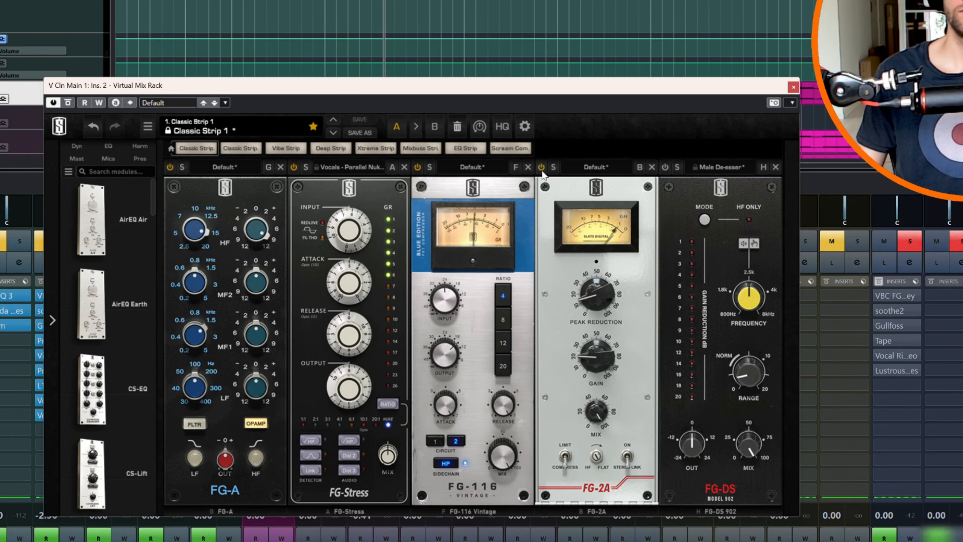
pyautogui.click(665, 168)
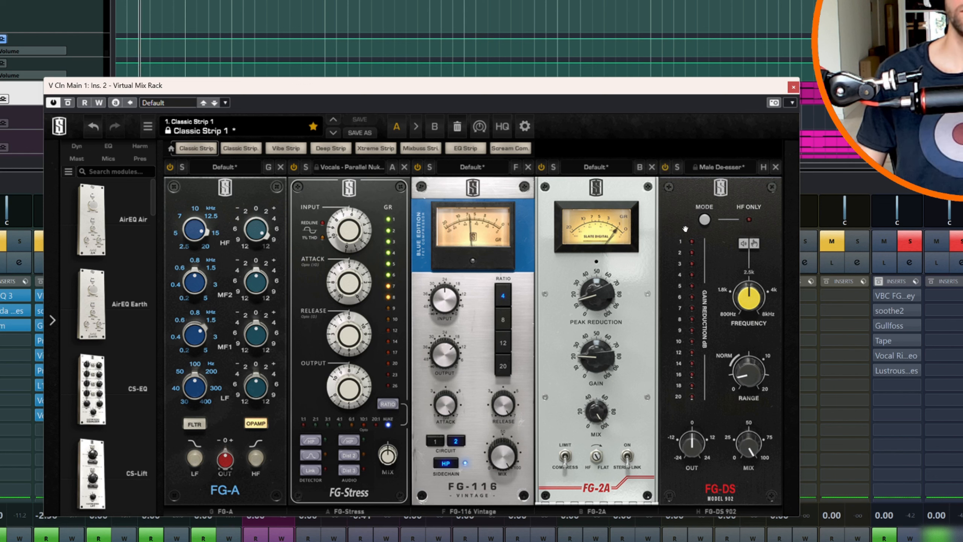
pyautogui.moveTo(750, 374)
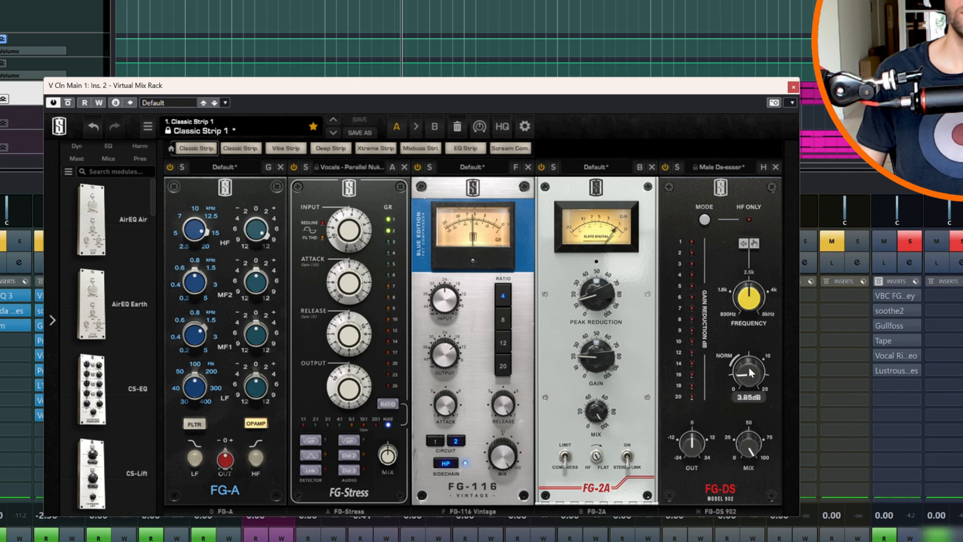
pyautogui.press('space')
pyautogui.click(794, 87)
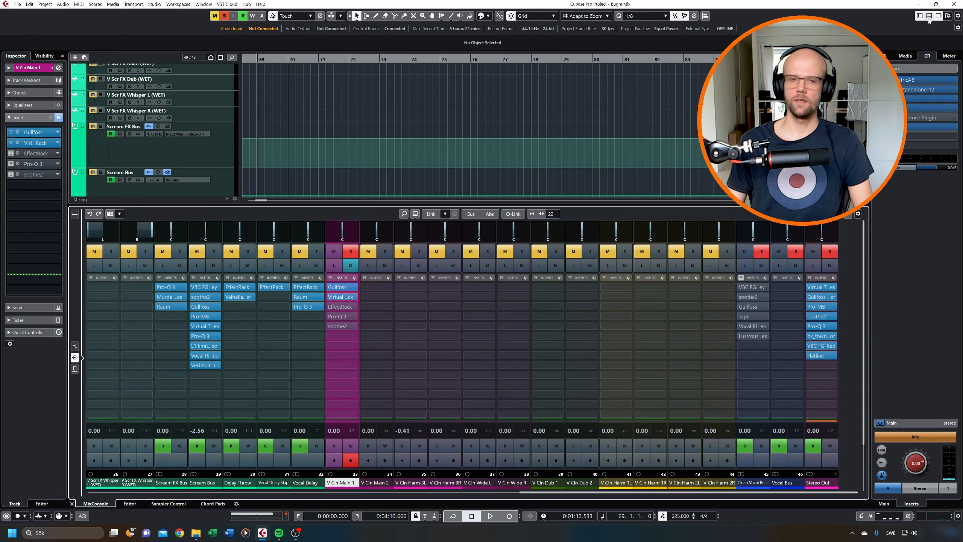
# - Hide the mixer below the arrangement and deactivate solo on all tracks
pyautogui.click(929, 16)
pyautogui.scroll(10, 282, 193)
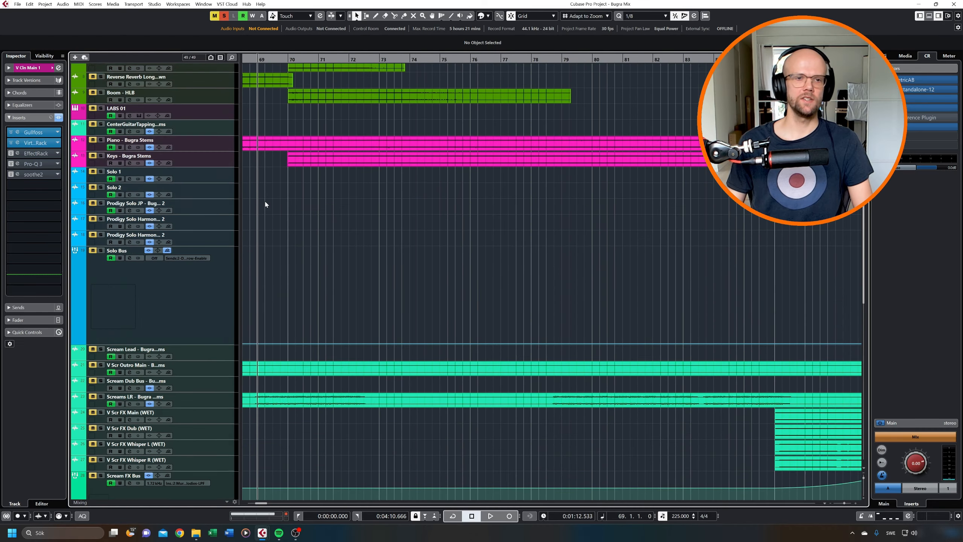
pyautogui.click(225, 16)
pyautogui.scroll(-15, 219, 283)
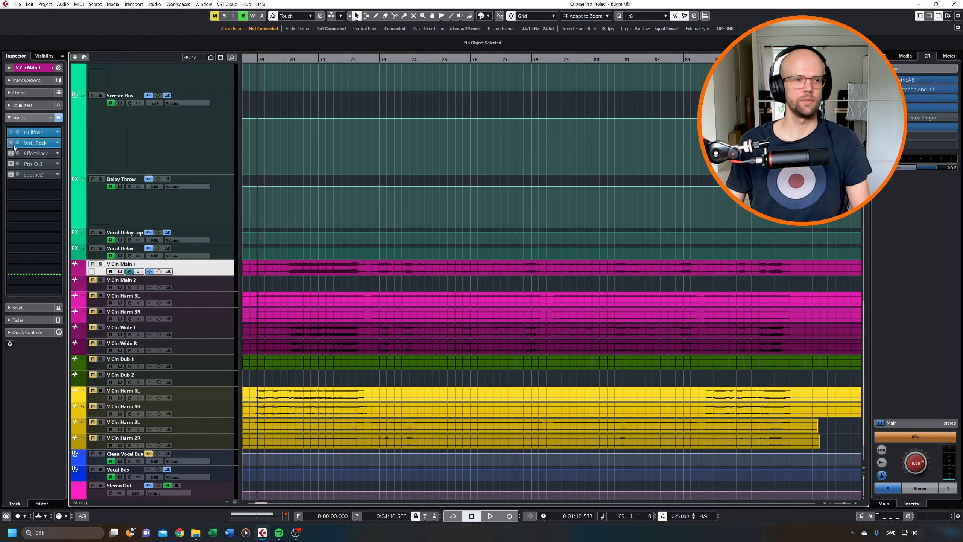
# - Play the full mix around bar 69 to check the V Cln Main 1 vocal with its Virtual Mix Rack in context
pyautogui.click(38, 143)
pyautogui.press('space')
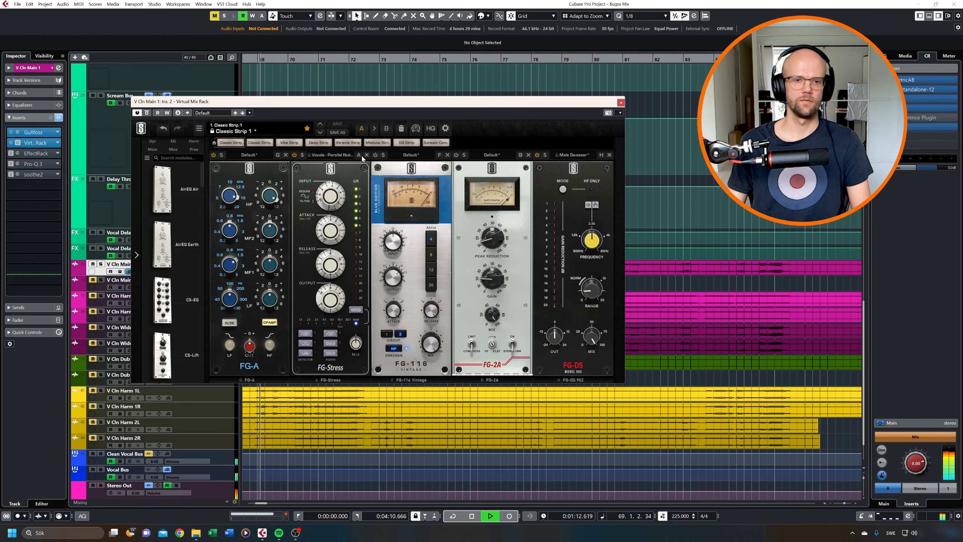
pyautogui.click(375, 155)
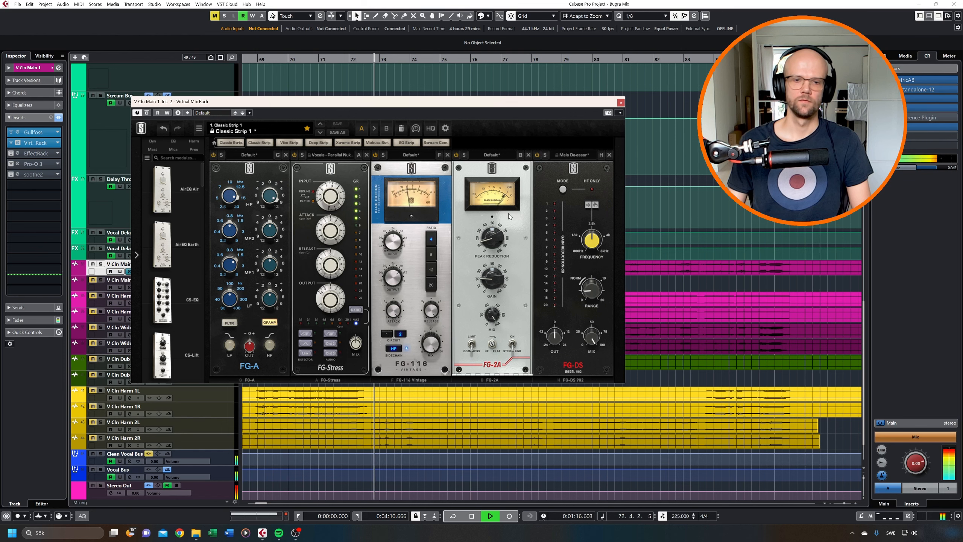
pyautogui.click(621, 102)
pyautogui.scroll(-2, 340, 202)
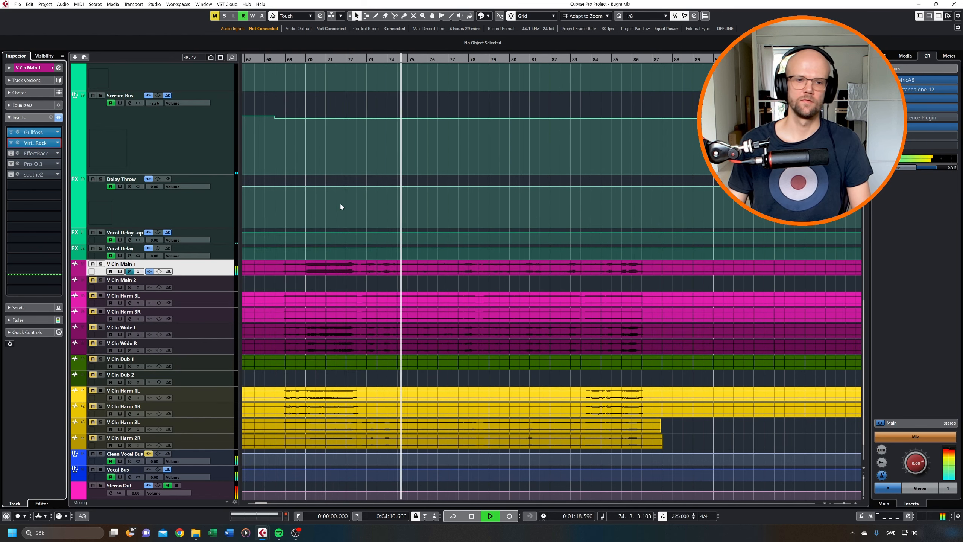
pyautogui.scroll(1, 400, 206)
pyautogui.scroll(1, 284, 214)
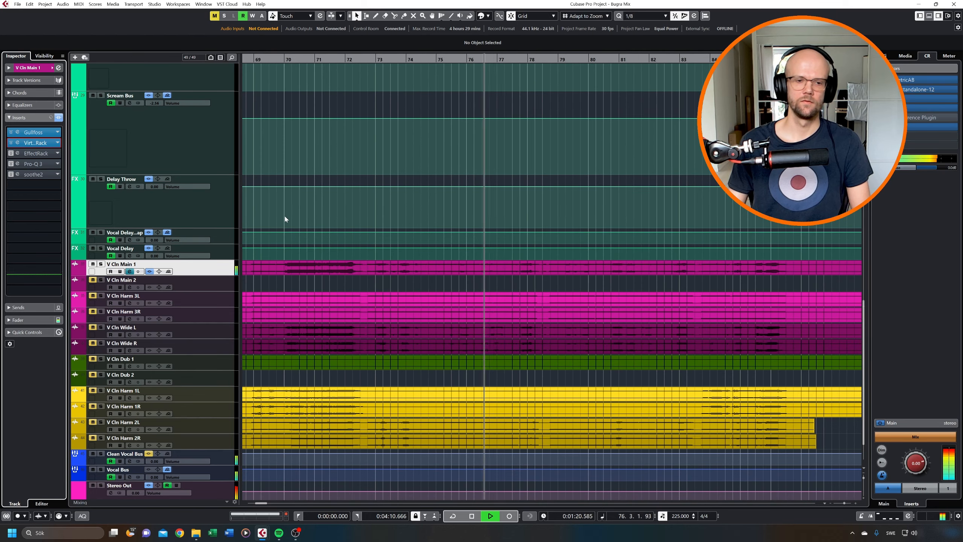
pyautogui.press('space')
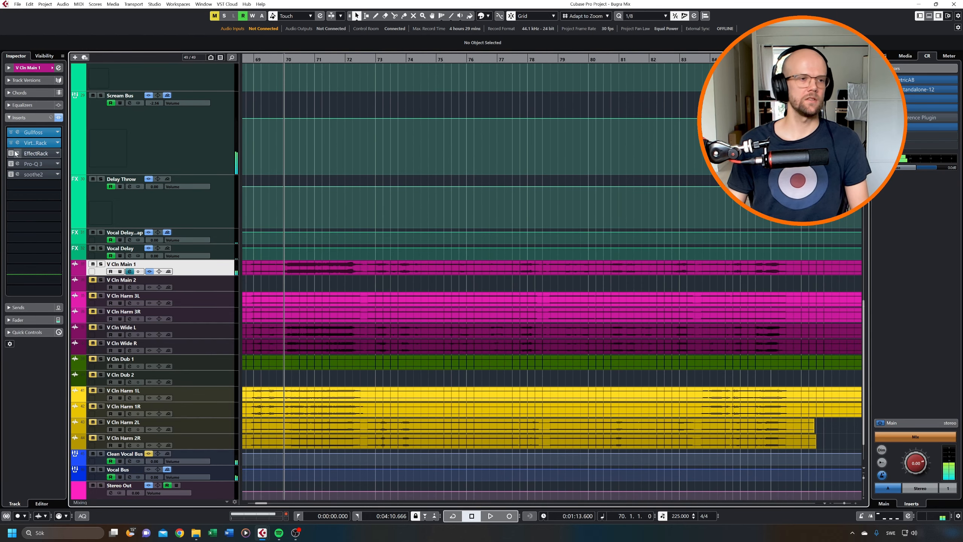
# - Select the Clean Vocal Bus, enable its VBC FG-Grey compressor insert and review the compressor's settings
pyautogui.scroll(-2, 232, 451)
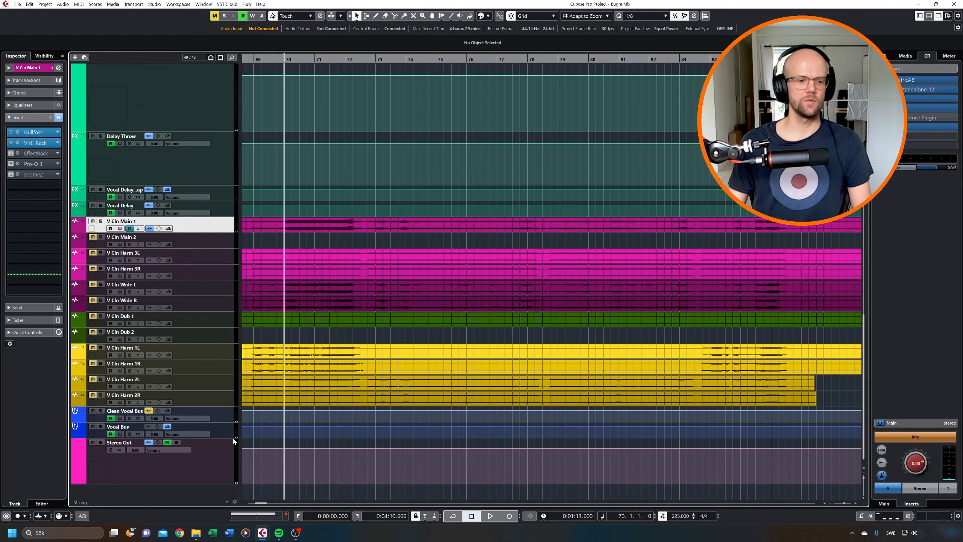
pyautogui.click(220, 417)
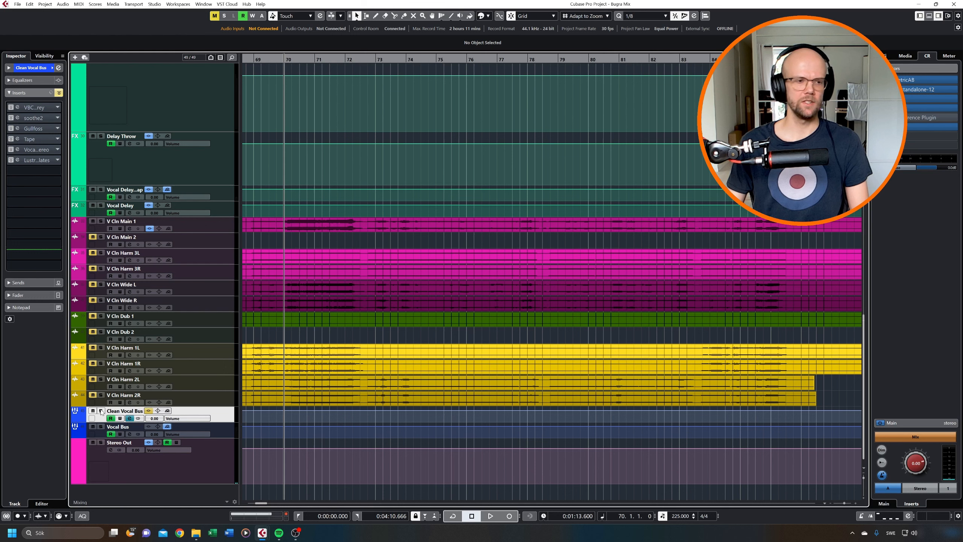
pyautogui.click(34, 107)
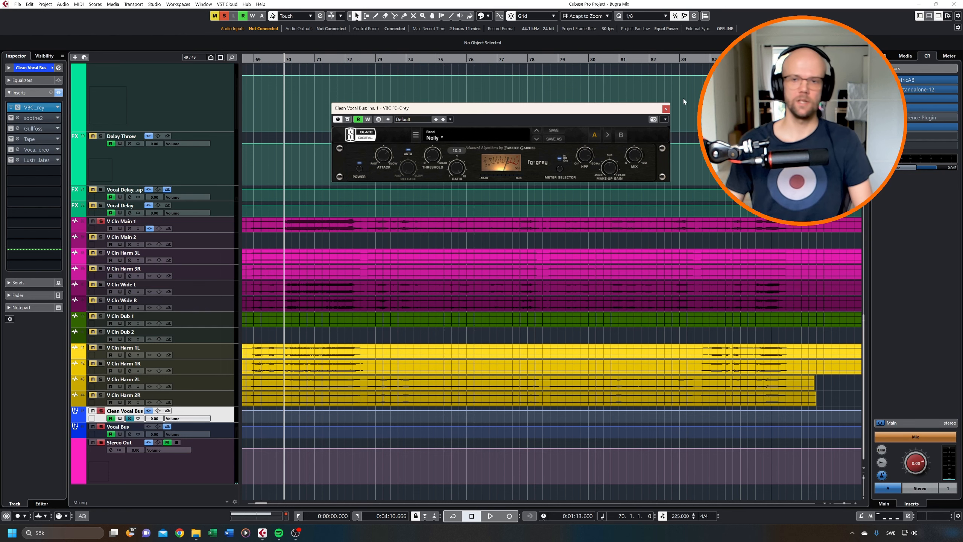
pyautogui.click(666, 110)
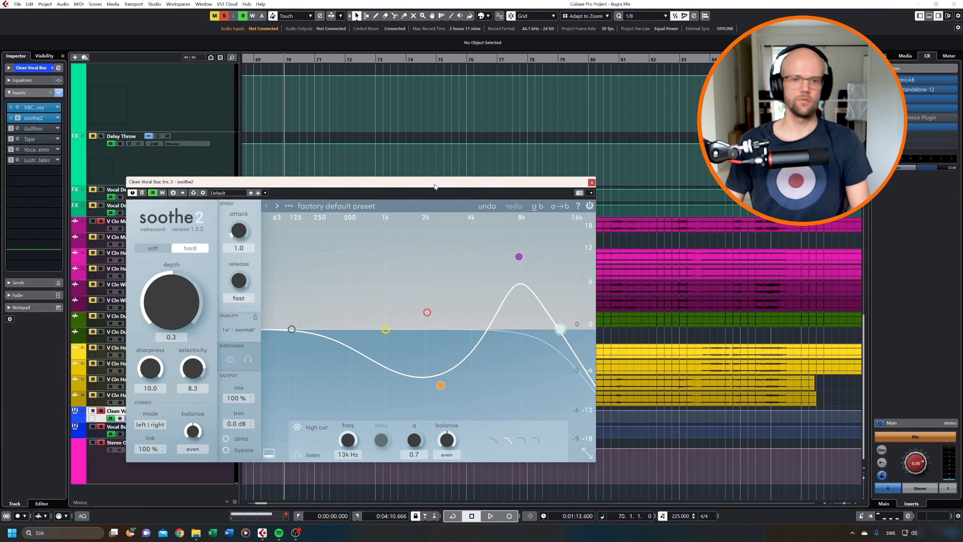
# - Audition soothe2 on the Clean Vocal Bus during playback, watching its reduction curve, and close the plugin
pyautogui.moveTo(558, 165); pyautogui.dragTo(597, 159)
pyautogui.press('space')
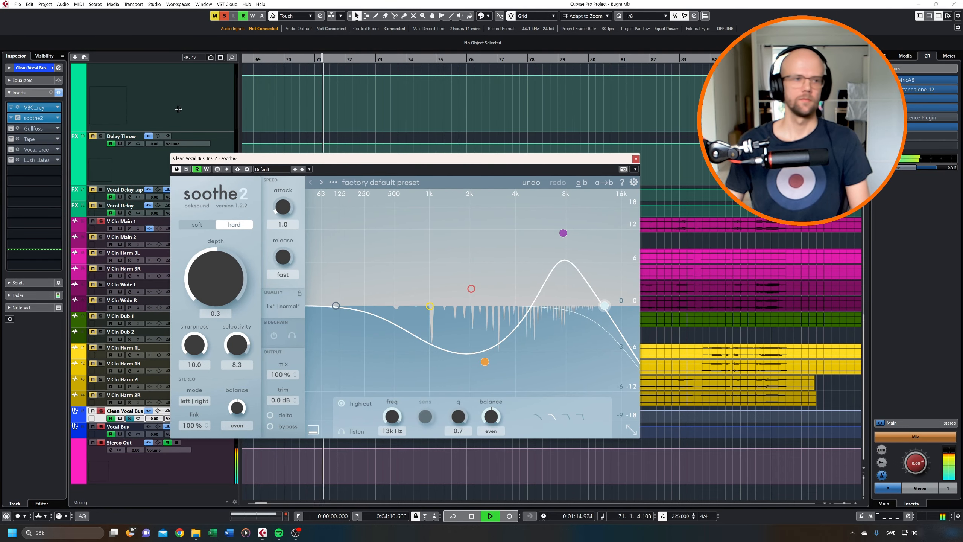
pyautogui.click(636, 159)
pyautogui.press('space')
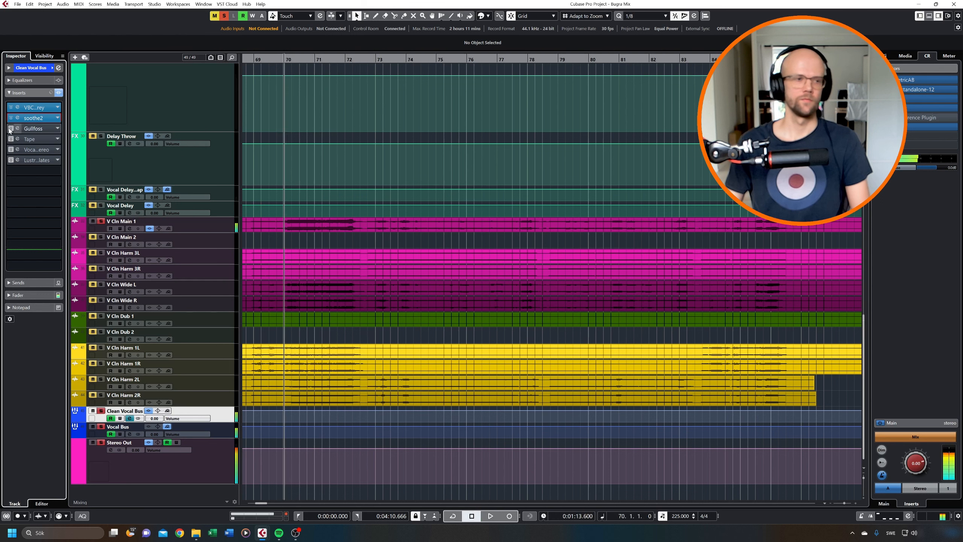
# - Enable the Gullfoss and Tape inserts on the Clean Vocal Bus and bring up their settings
pyautogui.click(17, 129)
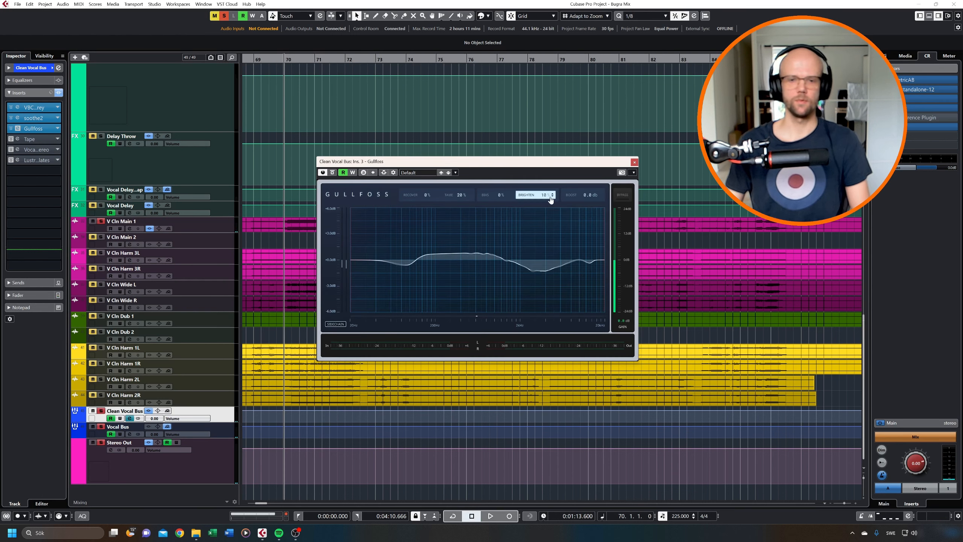
pyautogui.click(17, 138)
pyautogui.moveTo(326, 177); pyautogui.dragTo(623, 143)
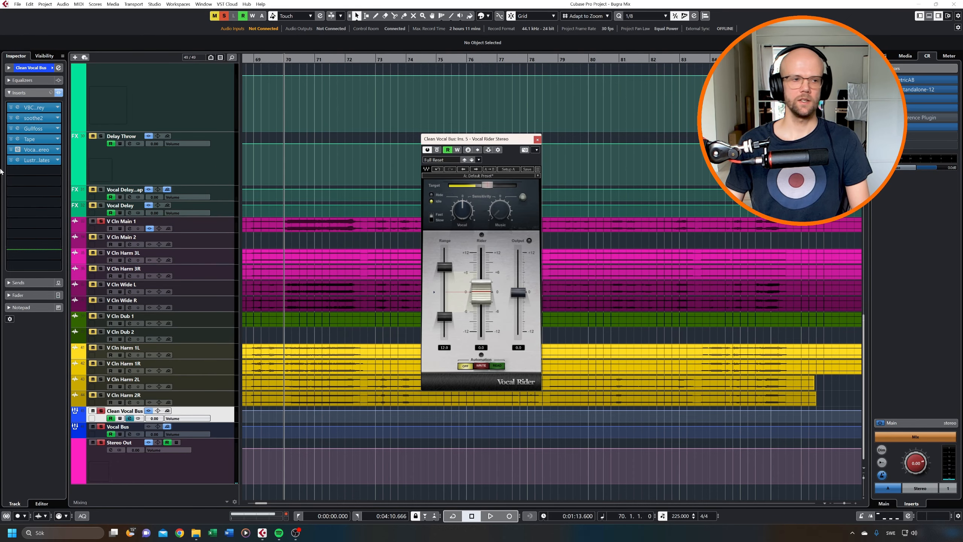
# - Review the Lustrous Plates reverb settings on the Clean Vocal Bus, close it, and audition the Vocal Rider during playback
pyautogui.click(18, 160)
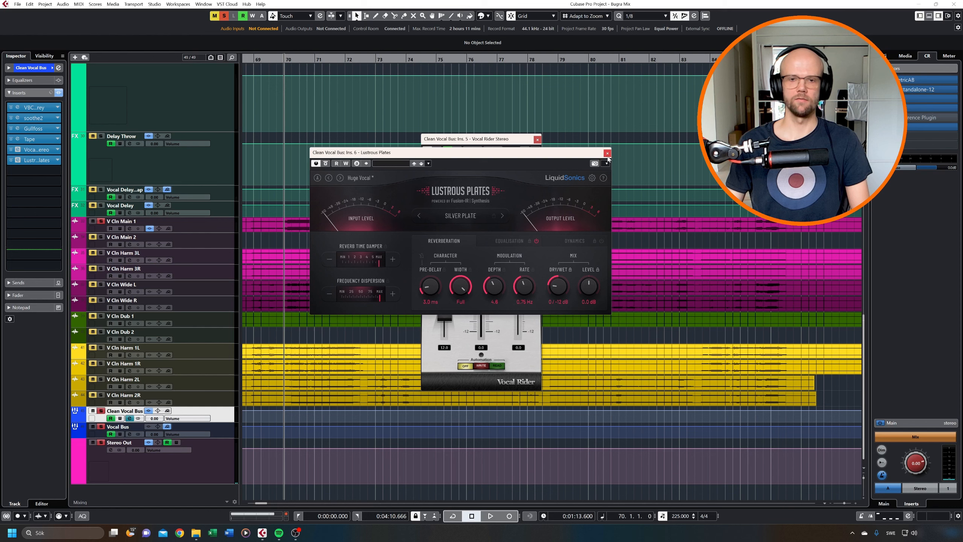
pyautogui.click(608, 153)
pyautogui.press('space')
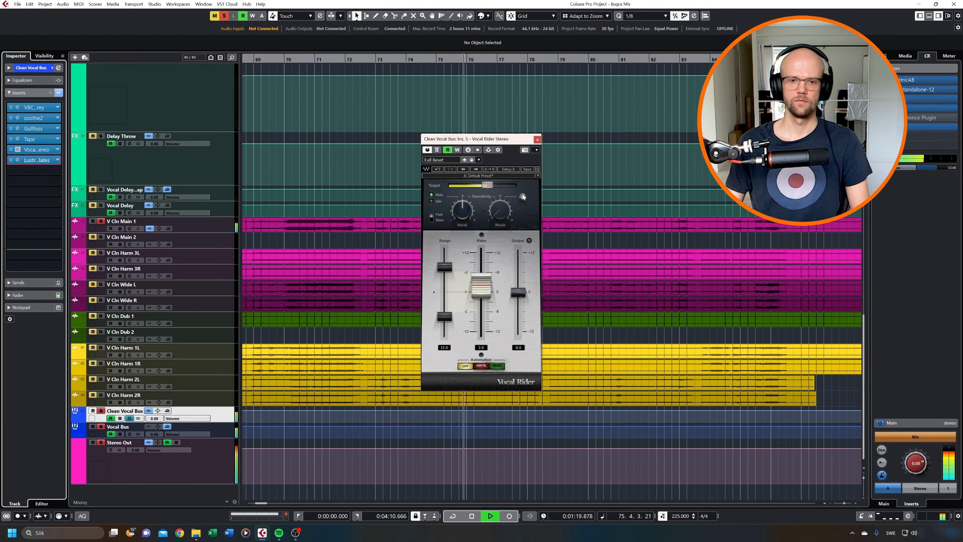
pyautogui.press('space')
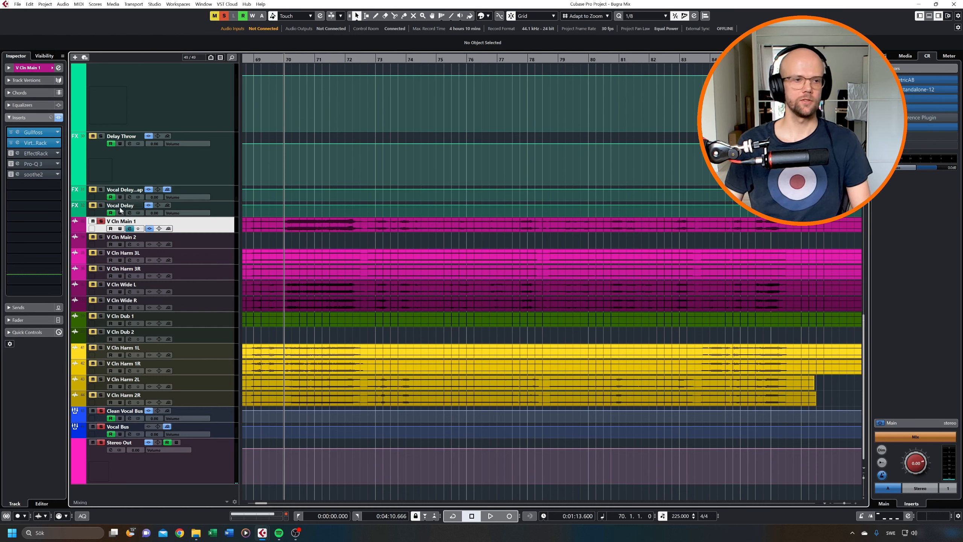
# - Enable the EffectRack insert on V Cln Main 1 and audition its Decapitator saturation
pyautogui.click(11, 153)
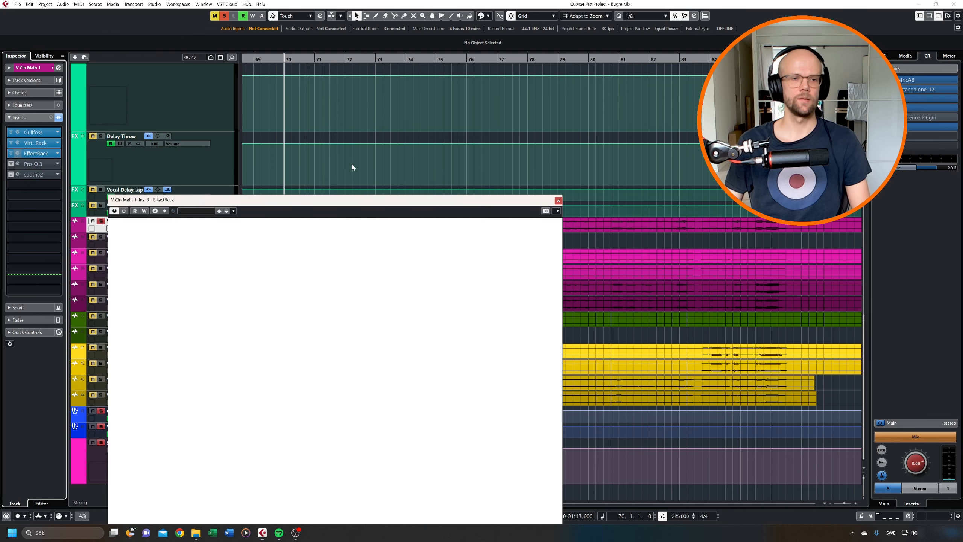
pyautogui.moveTo(346, 203); pyautogui.dragTo(527, 96)
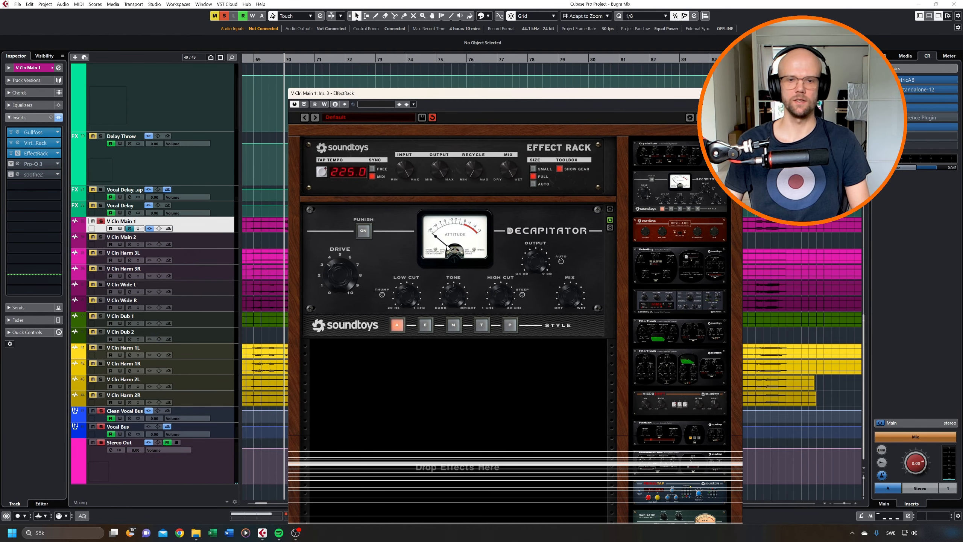
pyautogui.press('space')
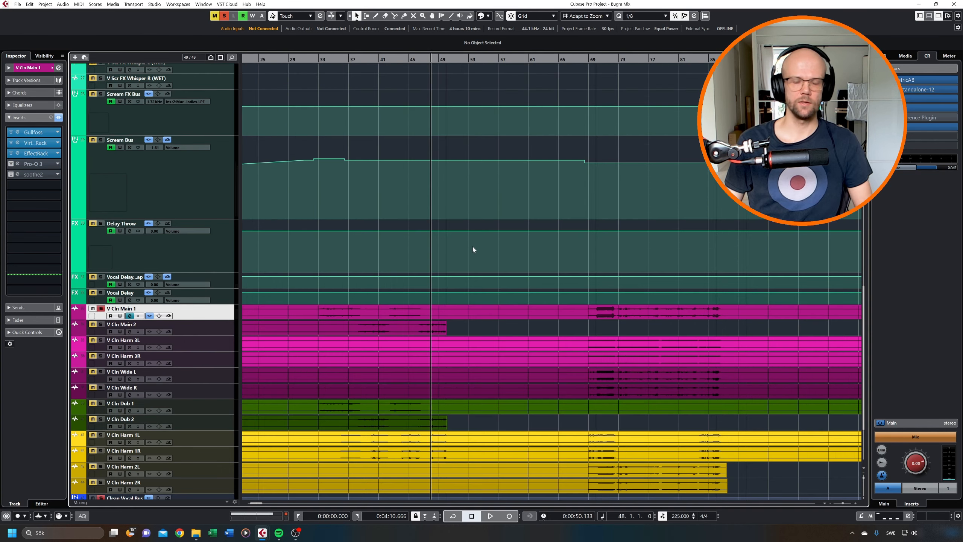
# - Place the playhead at bar 71 and enable the Pro-Q 3 insert on V Cln Main 1, bringing up its equalizer
pyautogui.click(604, 59)
pyautogui.scroll(-2, 515, 249)
pyautogui.scroll(4, 557, 281)
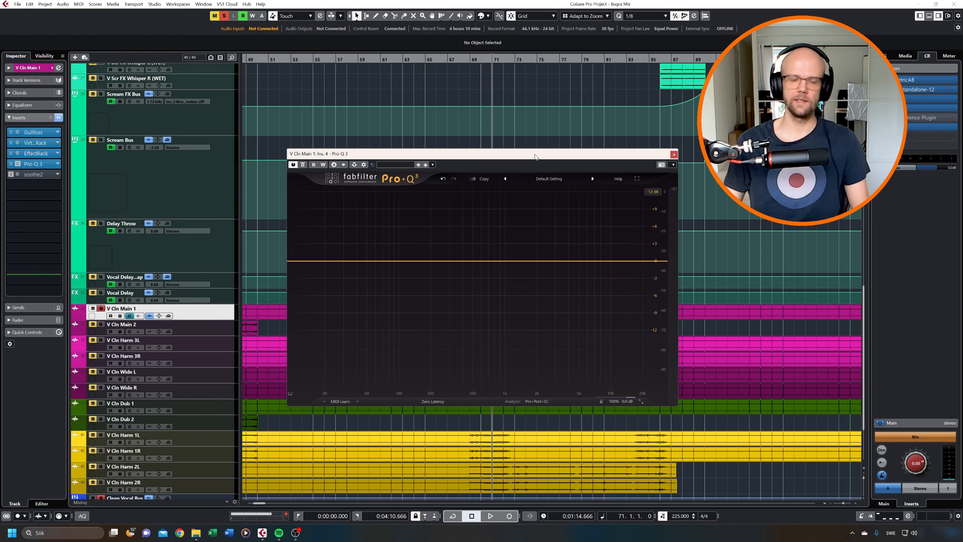
pyautogui.moveTo(535, 157); pyautogui.dragTo(522, 162)
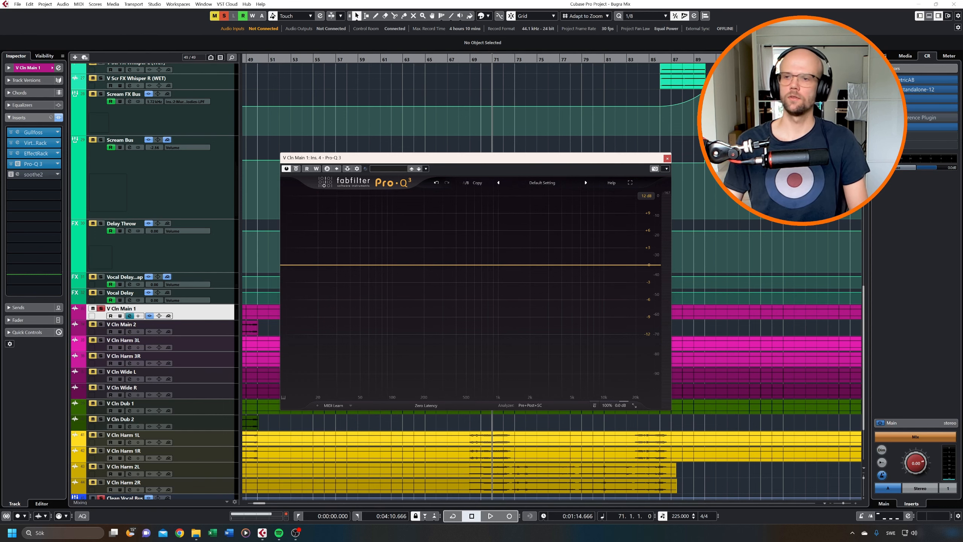
# - Bring up the ADPTR MetricAB monitor insert and arrange it beside the Pro-Q 3 window
pyautogui.click(902, 81)
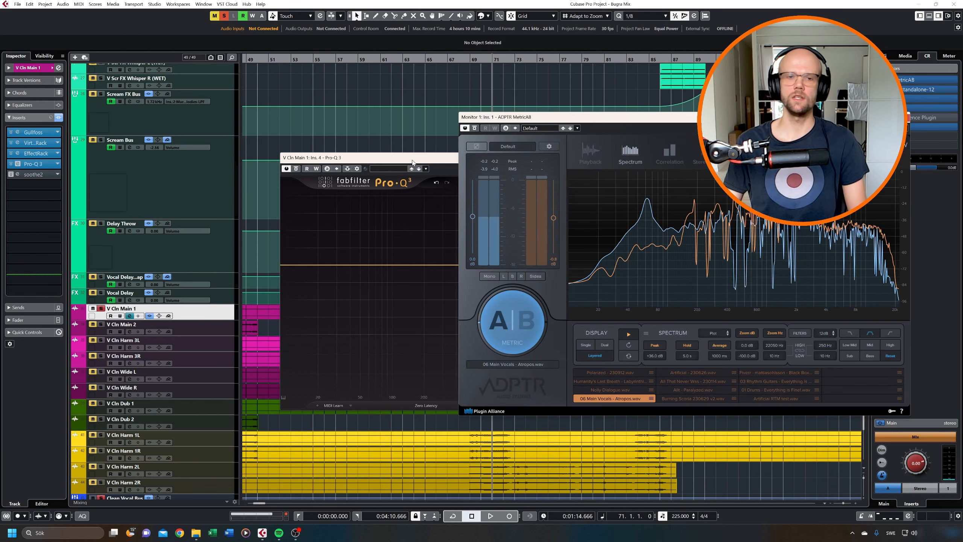
pyautogui.moveTo(607, 158); pyautogui.dragTo(412, 135)
pyautogui.moveTo(525, 120); pyautogui.dragTo(546, 118)
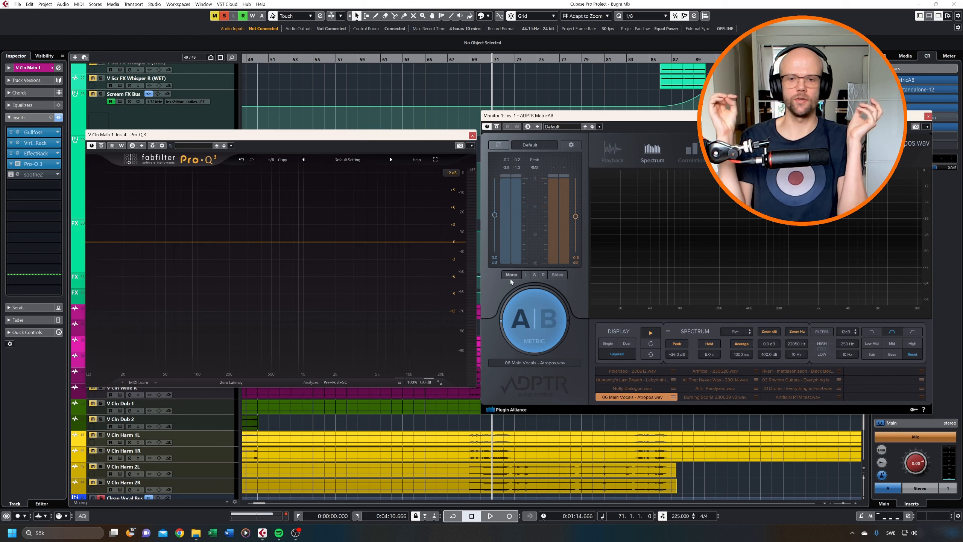
# - Switch MetricAB to the reference 06 Main Vocals - Atropos.wav and play it from bar 71
pyautogui.click(546, 320)
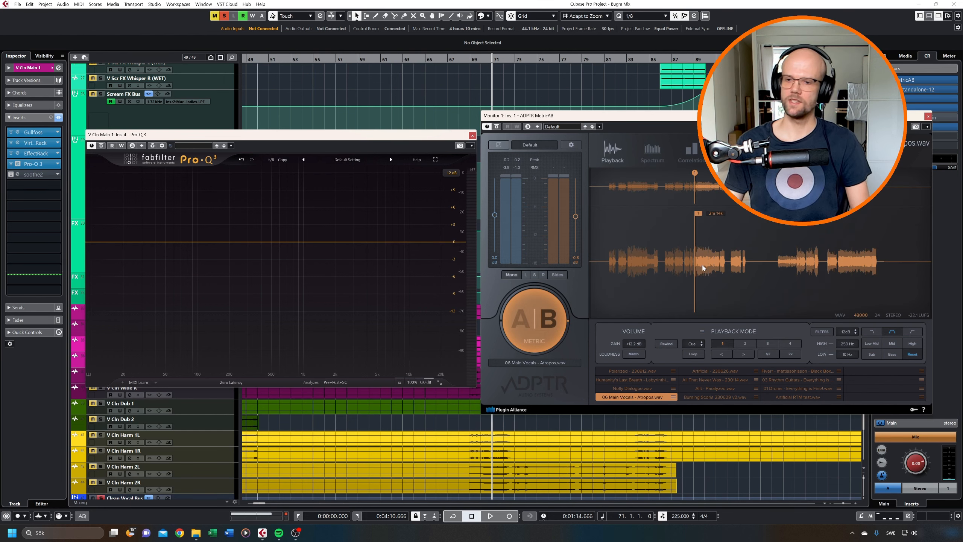
pyautogui.press('space')
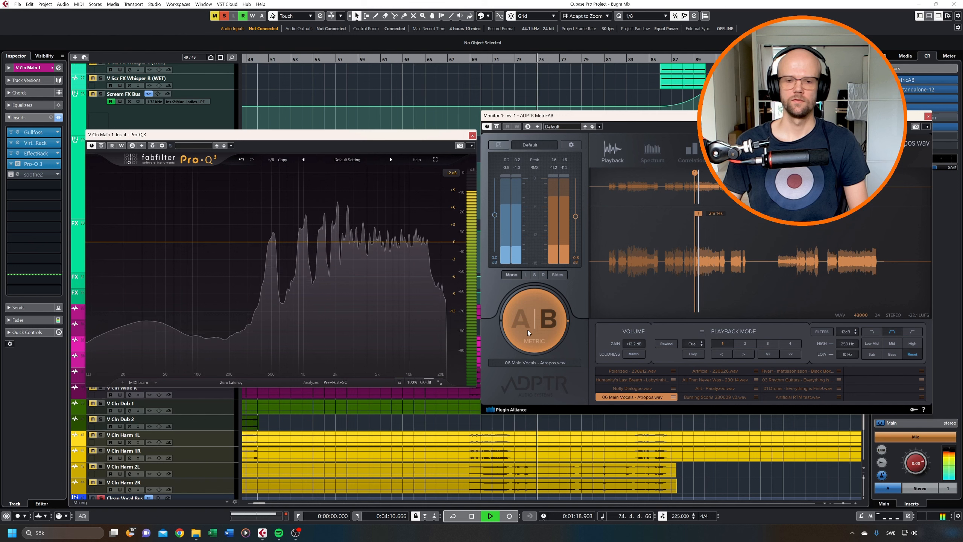
pyautogui.press('space')
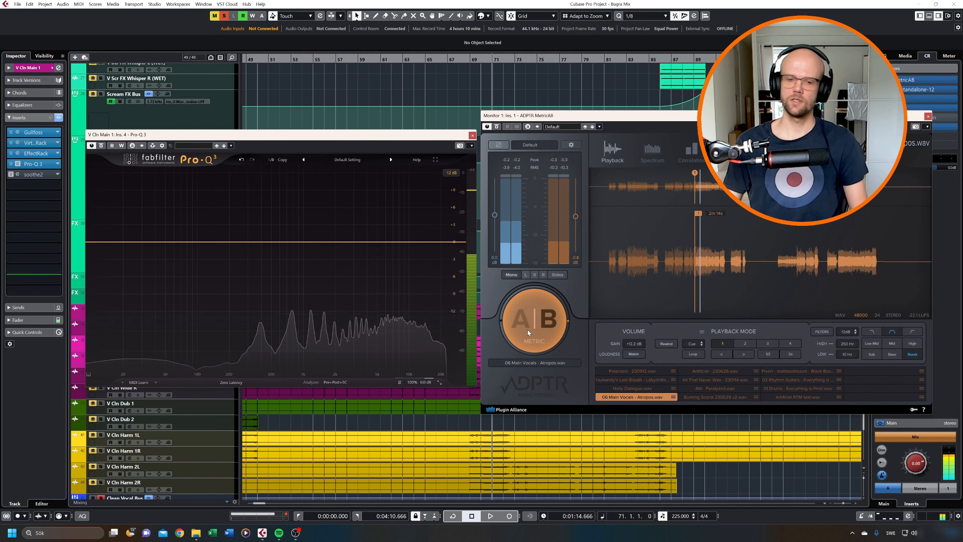
# - Place the playhead at bar 69 and play the mix with MetricAB showing its Spectrum view beside Pro-Q 3
pyautogui.moveTo(544, 116); pyautogui.dragTo(629, 166)
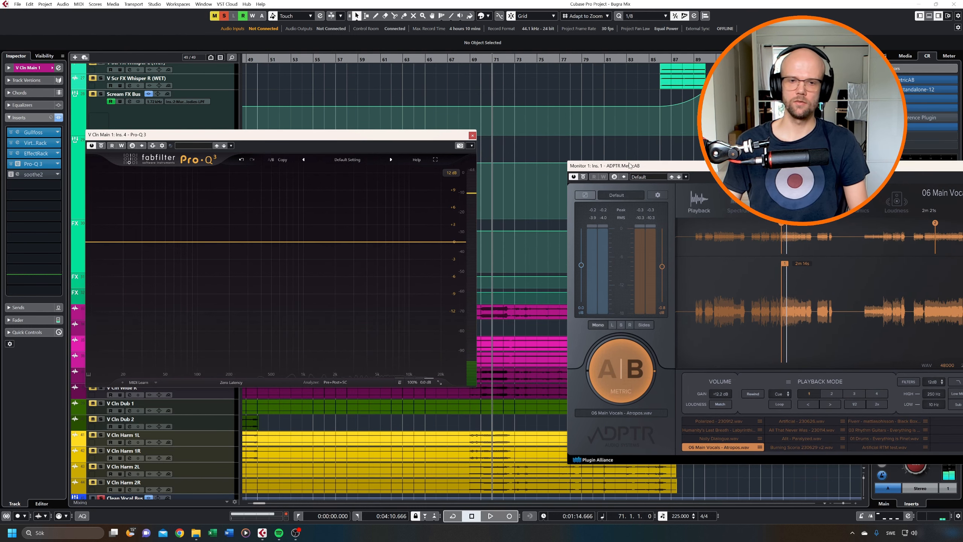
pyautogui.moveTo(445, 138); pyautogui.dragTo(392, 134)
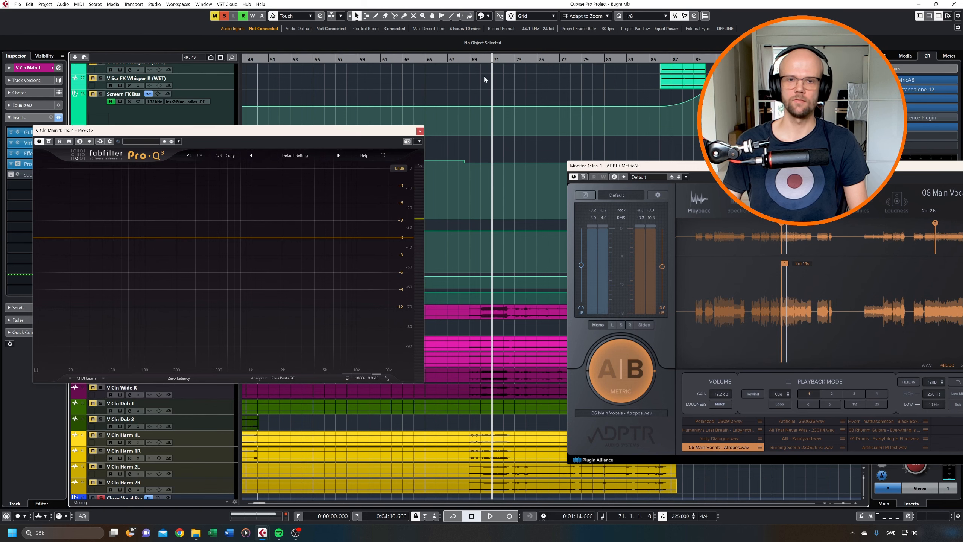
pyautogui.click(479, 60)
pyautogui.press('space')
pyautogui.moveTo(650, 166); pyautogui.dragTo(564, 121)
pyautogui.click(653, 152)
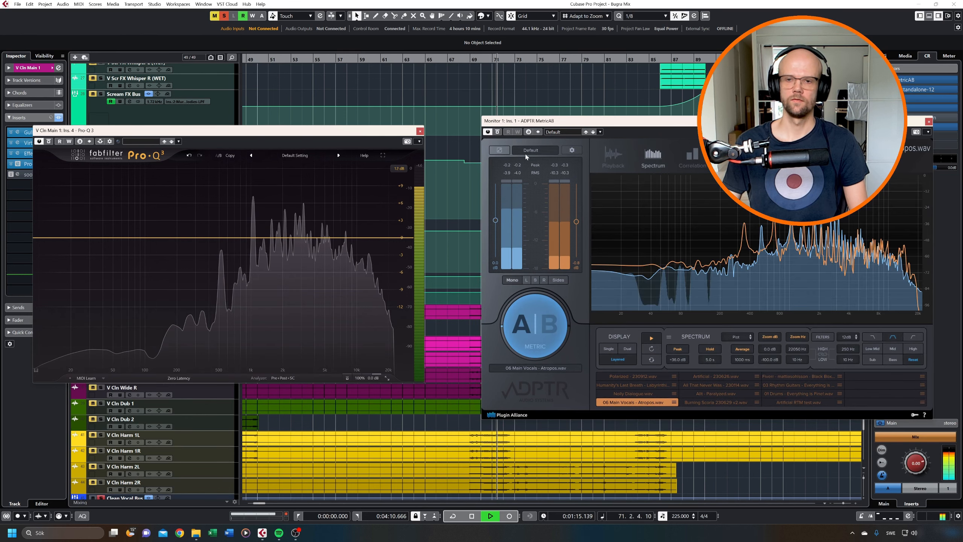
pyautogui.press('space')
pyautogui.moveTo(383, 130); pyautogui.dragTo(414, 132)
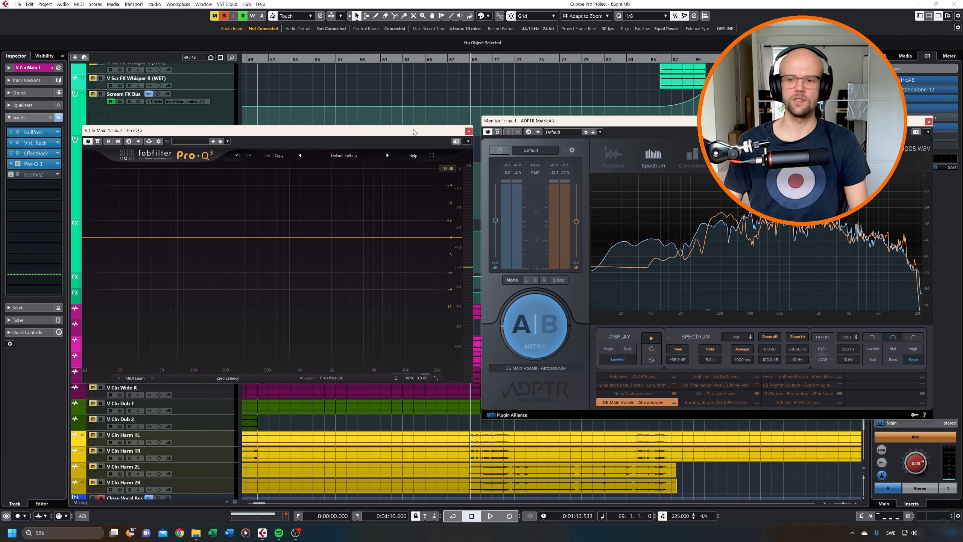
# - Limit MetricAB's filter to the Bass band and compare the low end of the reference and the mix during playback
pyautogui.click(893, 360)
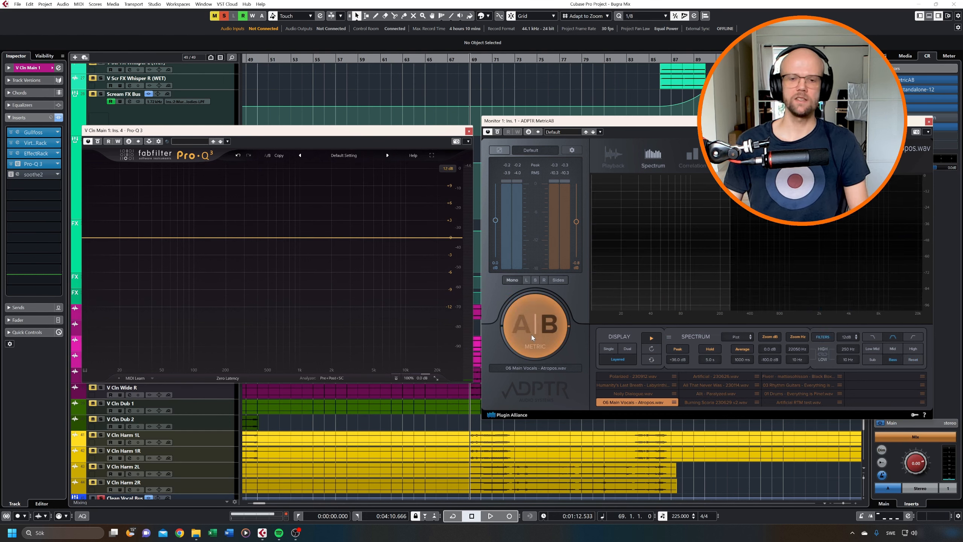
pyautogui.press('space')
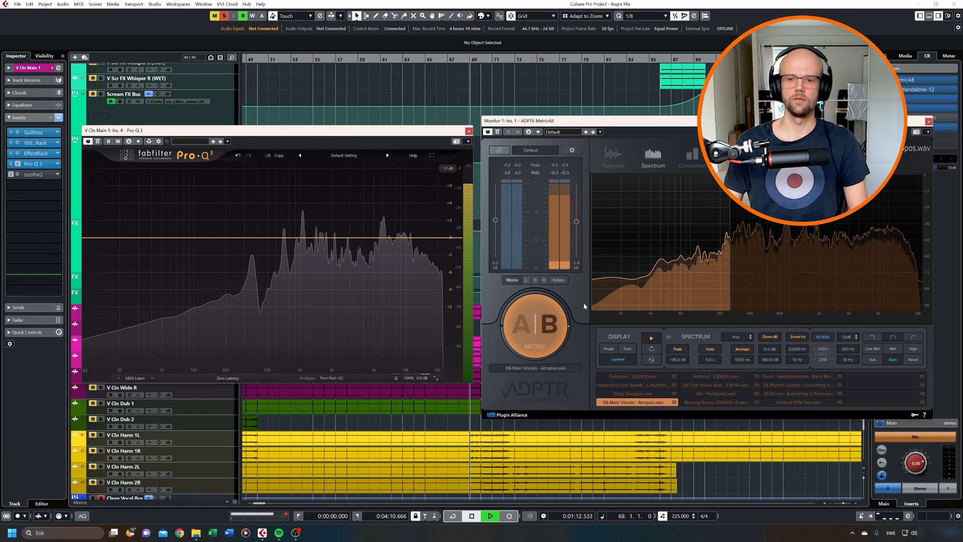
pyautogui.click(530, 332)
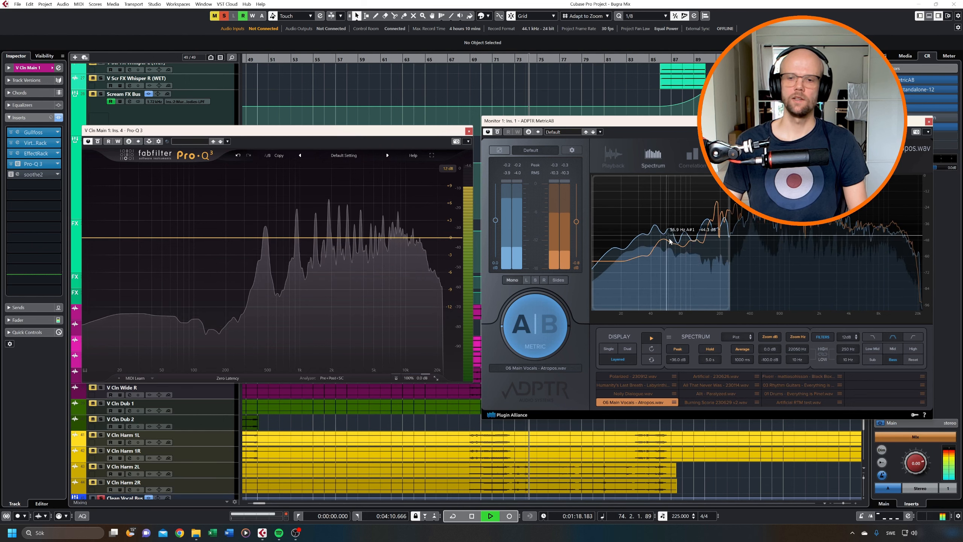
pyautogui.press('space')
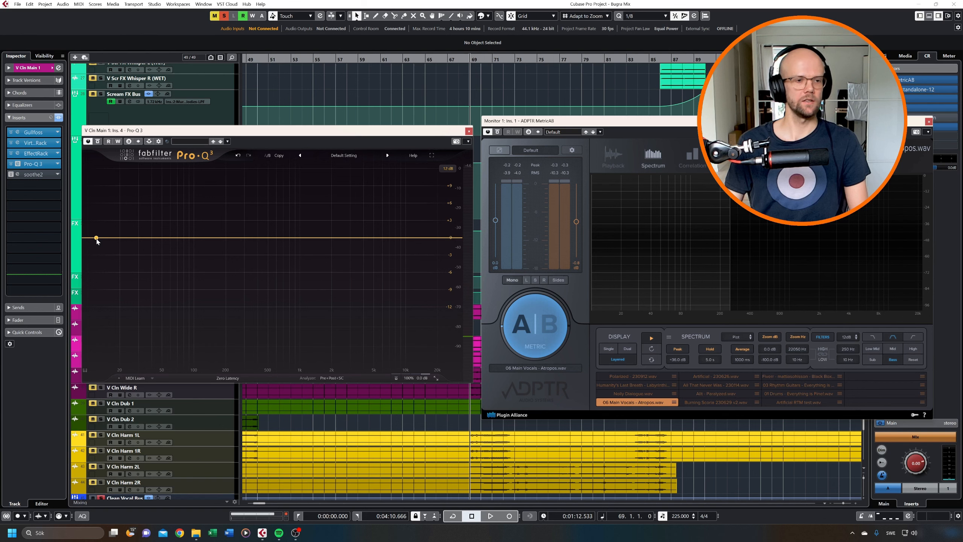
# - Add a low-cut filter in Pro-Q 3 during playback and compare the vocal's bass range against the reference
pyautogui.press('space')
pyautogui.moveTo(96, 237); pyautogui.dragTo(209, 236)
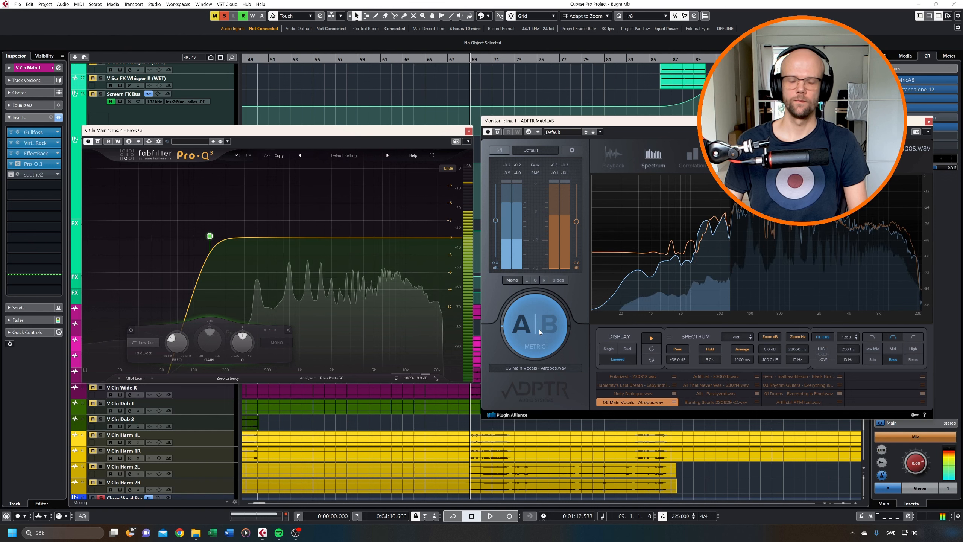
pyautogui.click(537, 327)
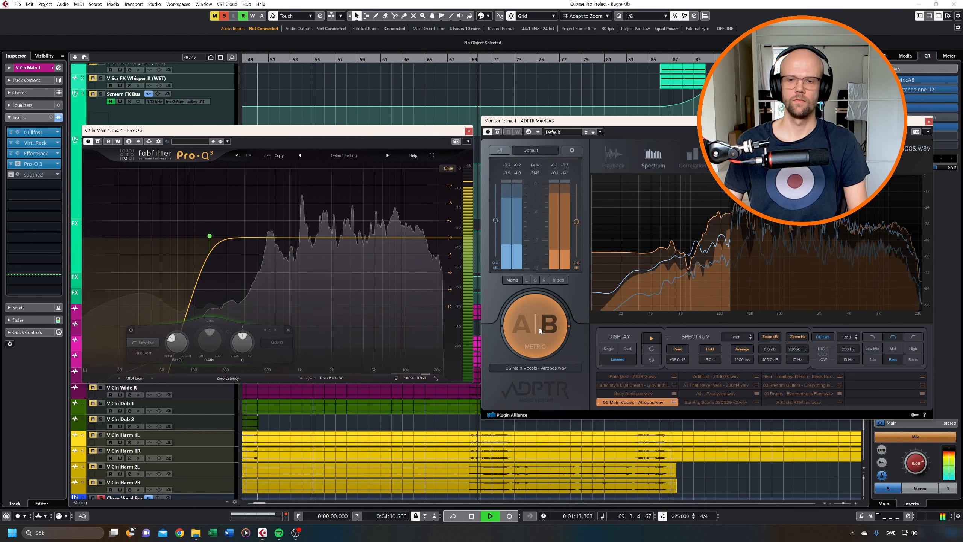
pyautogui.click(539, 328)
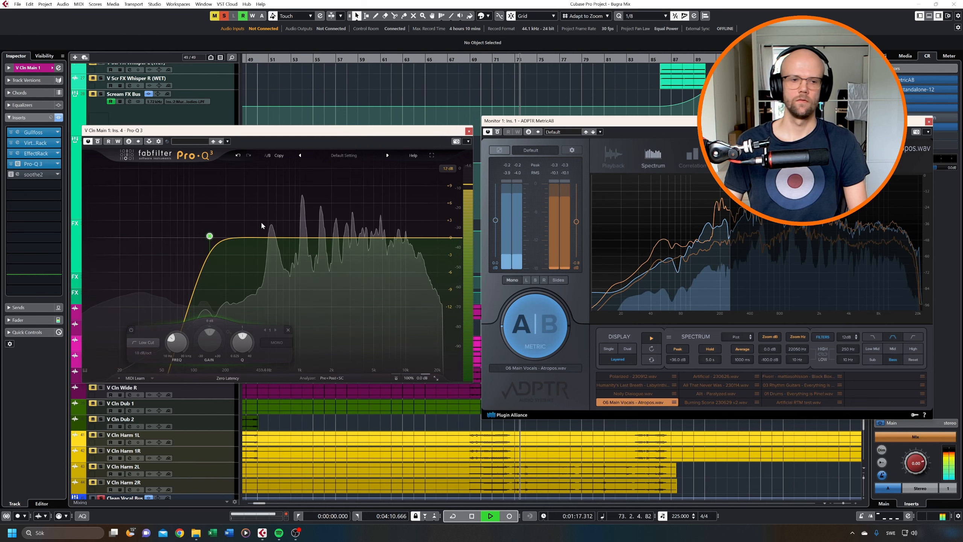
pyautogui.press('space')
# - Add a Pro-Q 3 bell band boosting about 260 Hz by 2.78 dB with a 24 dB/oct slope
pyautogui.doubleClick(238, 225)
pyautogui.moveTo(237, 224); pyautogui.dragTo(239, 222)
pyautogui.click(248, 202)
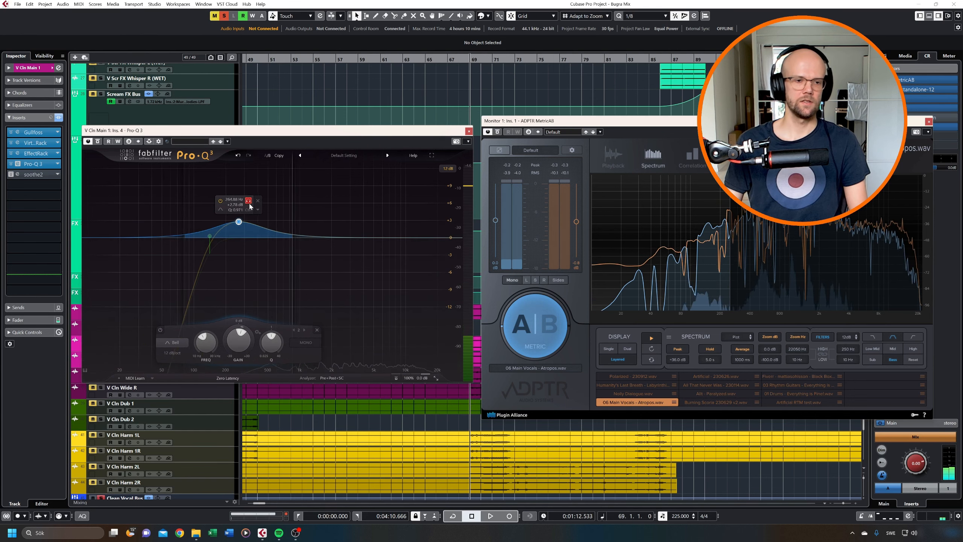
pyautogui.click(172, 353)
pyautogui.click(179, 374)
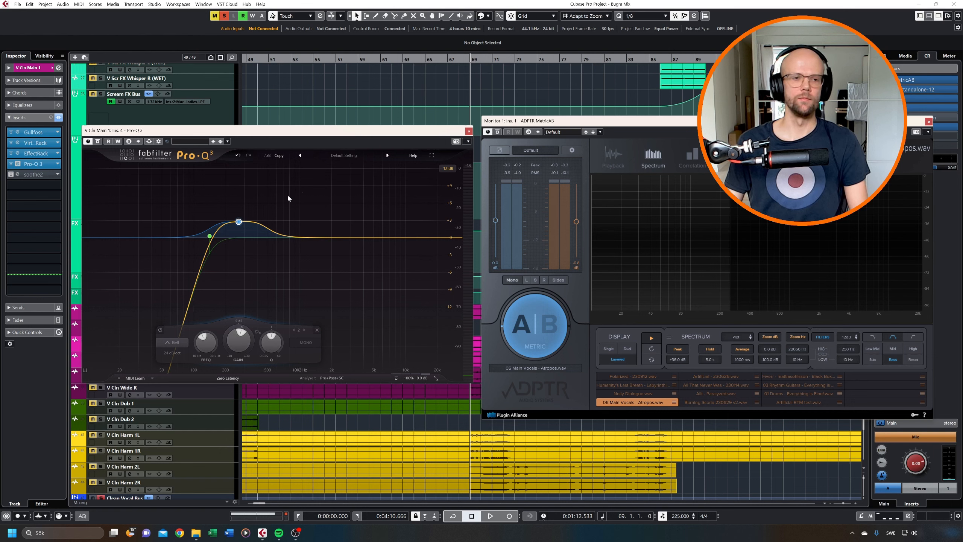
# - Audition the bell band soloed during playback and shift its frequency to about 276 Hz
pyautogui.moveTo(251, 205)
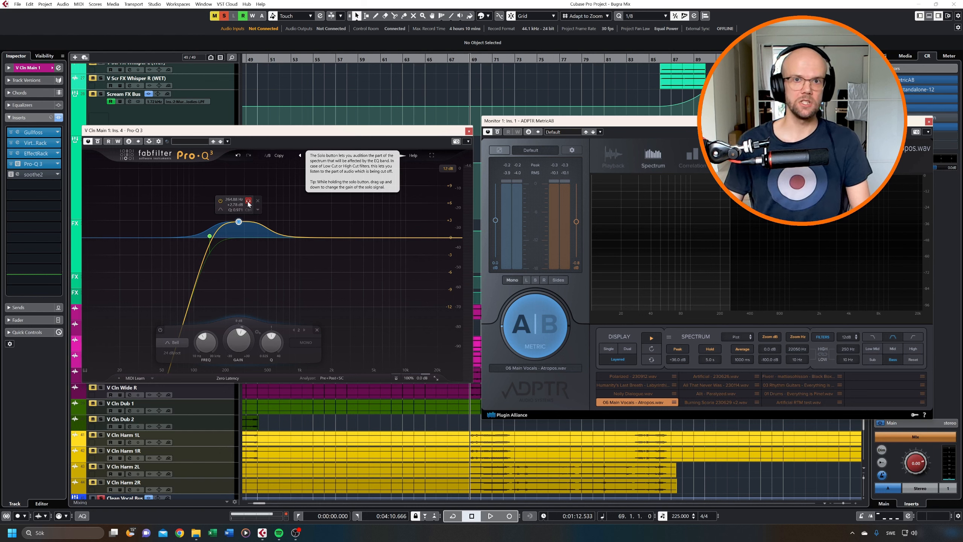
pyautogui.press('space')
pyautogui.moveTo(249, 204); pyautogui.dragTo(248, 204)
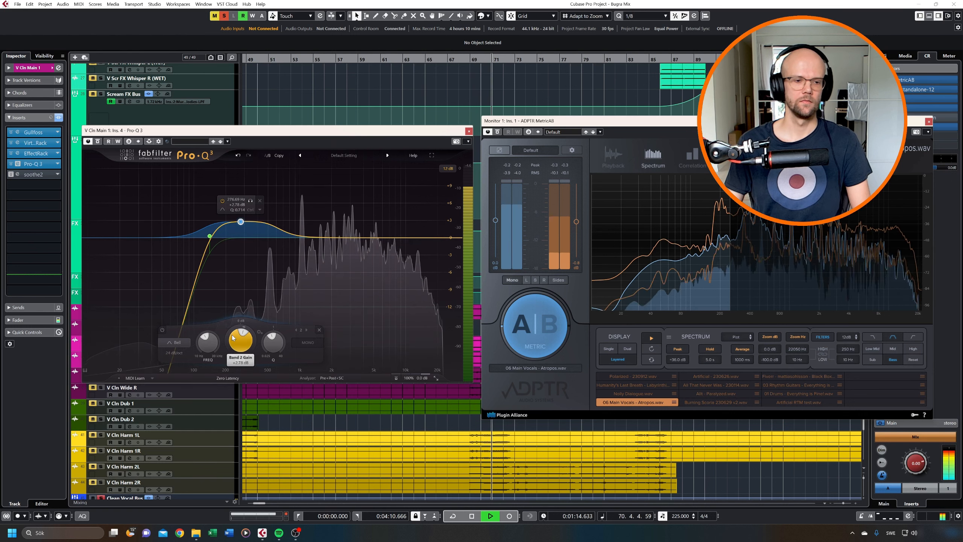
pyautogui.press('space')
# - Make the 276 Hz boost dynamic by giving it a negative dynamic range, adjusting it during playback
pyautogui.doubleClick(243, 343)
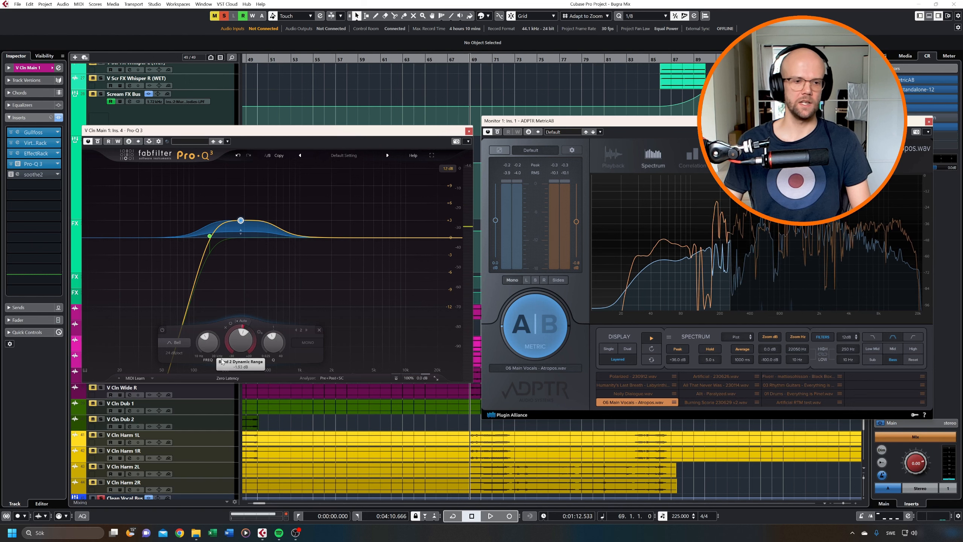
pyautogui.press('space')
pyautogui.moveTo(224, 373); pyautogui.dragTo(224, 376)
# - Compare the mix with the reference in MetricAB during playback, moving its filter from the Bass to the Low Mid band
pyautogui.click(539, 330)
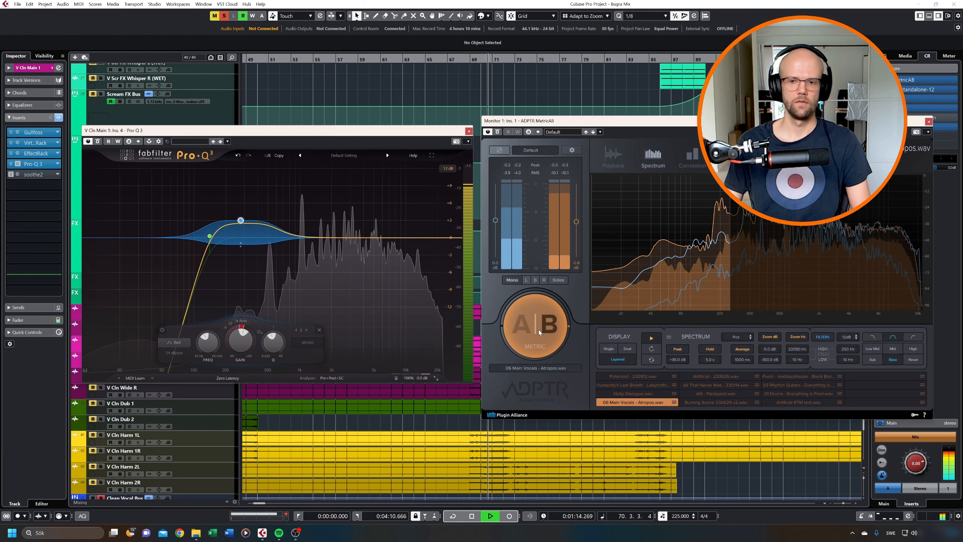
pyautogui.click(539, 329)
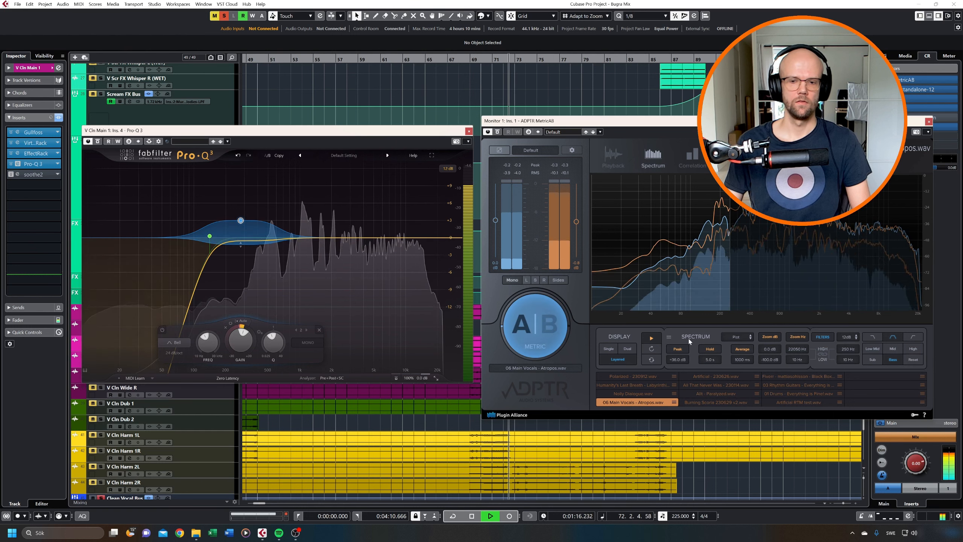
pyautogui.click(874, 349)
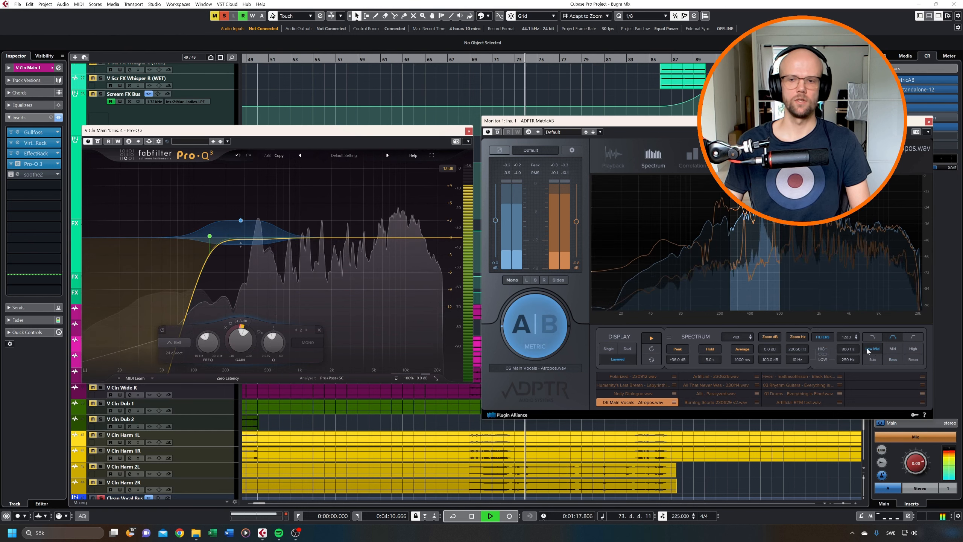
pyautogui.click(529, 329)
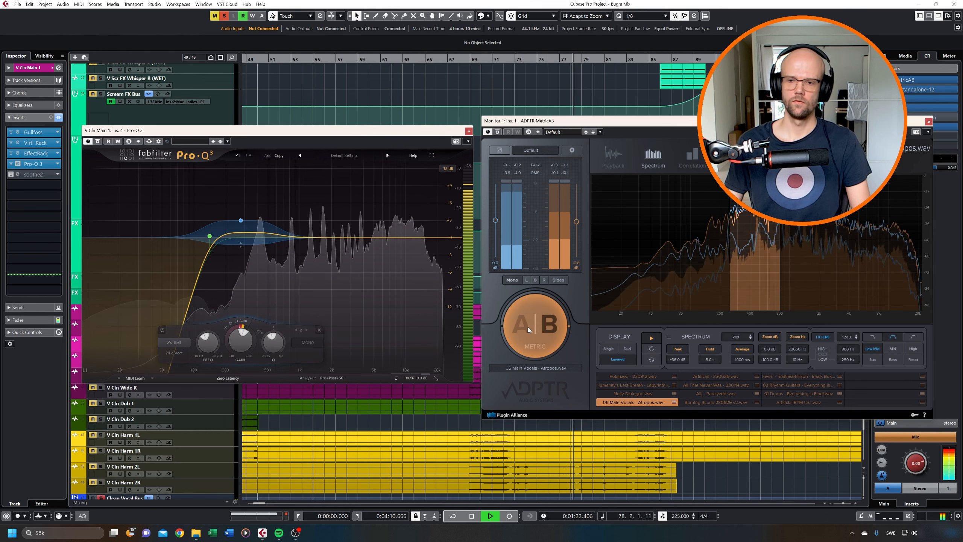
pyautogui.click(530, 330)
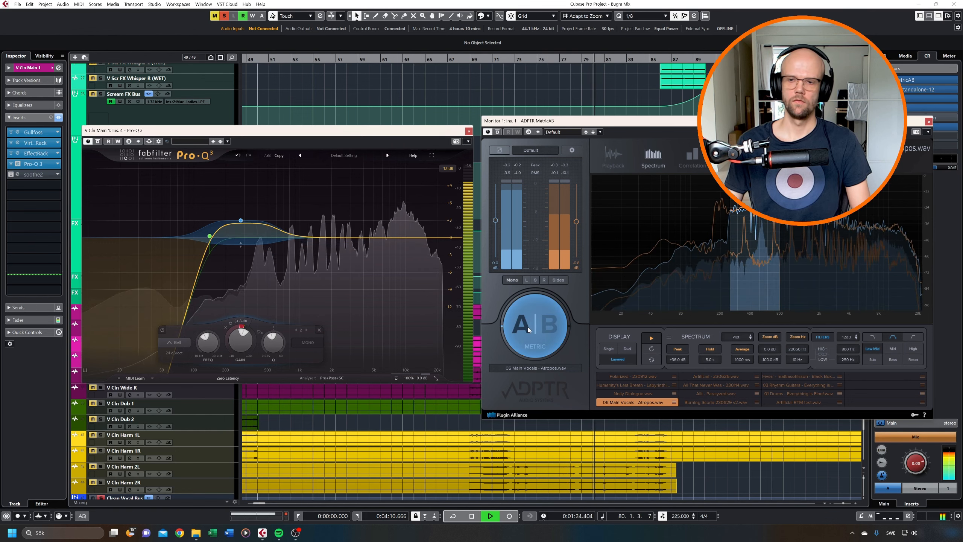
pyautogui.click(529, 329)
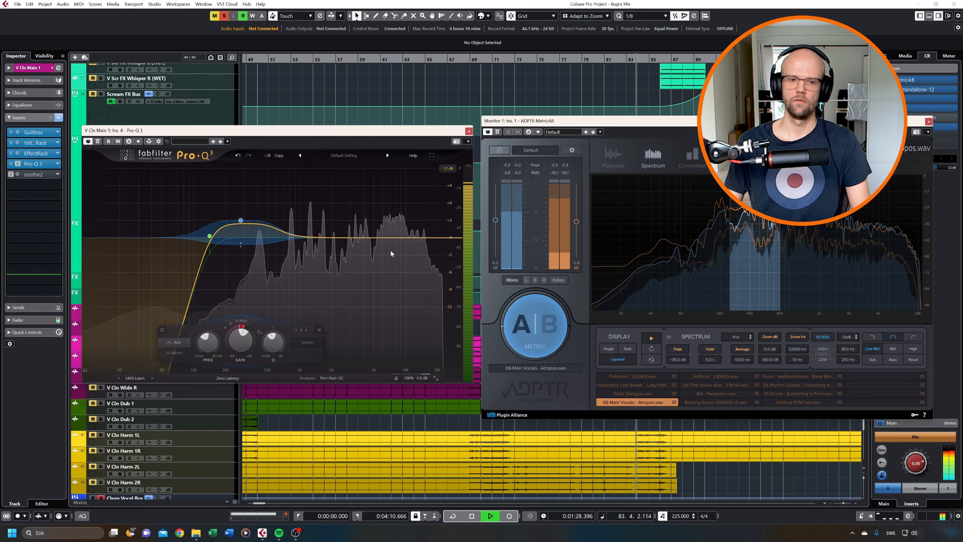
# - Add a Pro-Q 3 bell band boosting 3.17 dB near 1 kHz and shift it to about 910 Hz while soloed
pyautogui.doubleClick(302, 219)
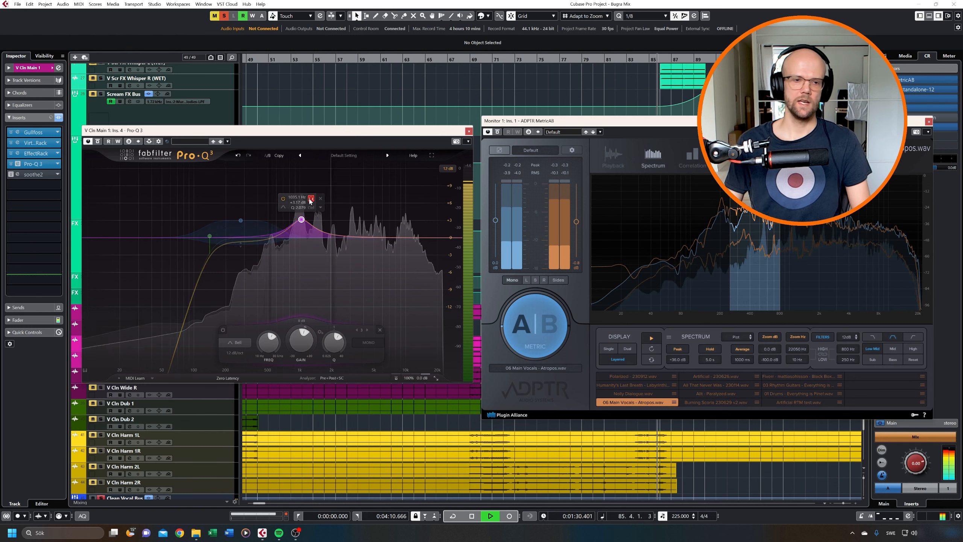
pyautogui.moveTo(309, 201); pyautogui.dragTo(304, 201)
pyautogui.press('space')
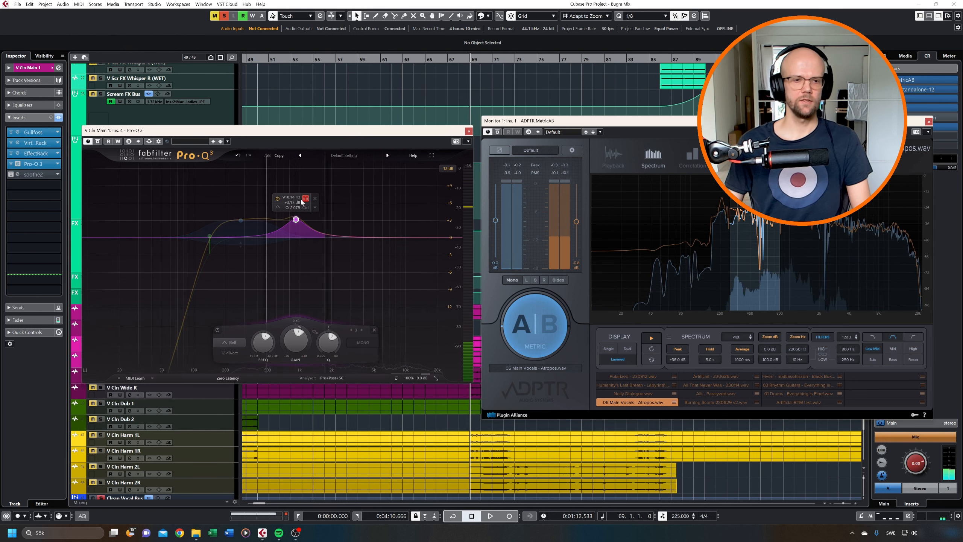
pyautogui.moveTo(303, 200); pyautogui.dragTo(301, 202)
# - Compare the mix with the reference in MetricAB's Low Mid band during playback, with the new EQ band bypassed
pyautogui.press('space')
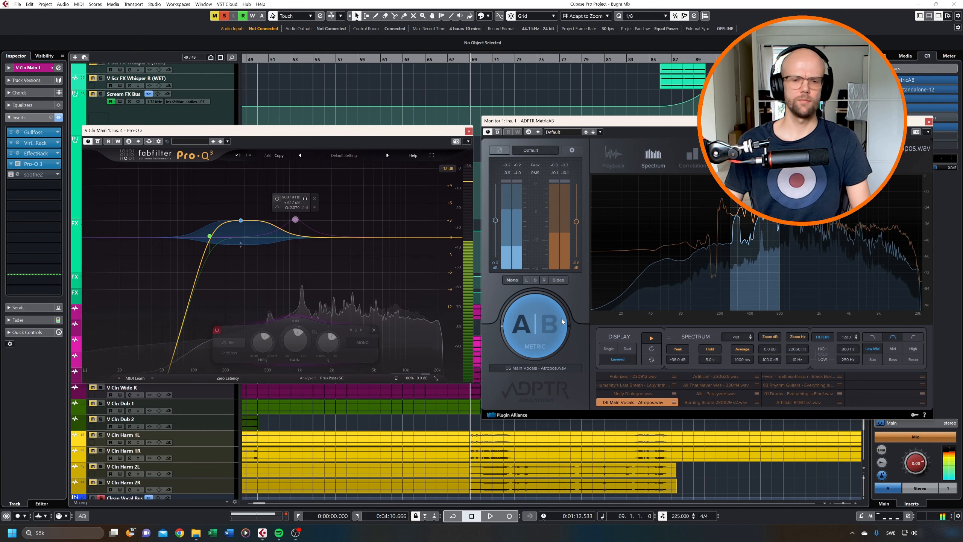
pyautogui.click(529, 330)
pyautogui.press('space')
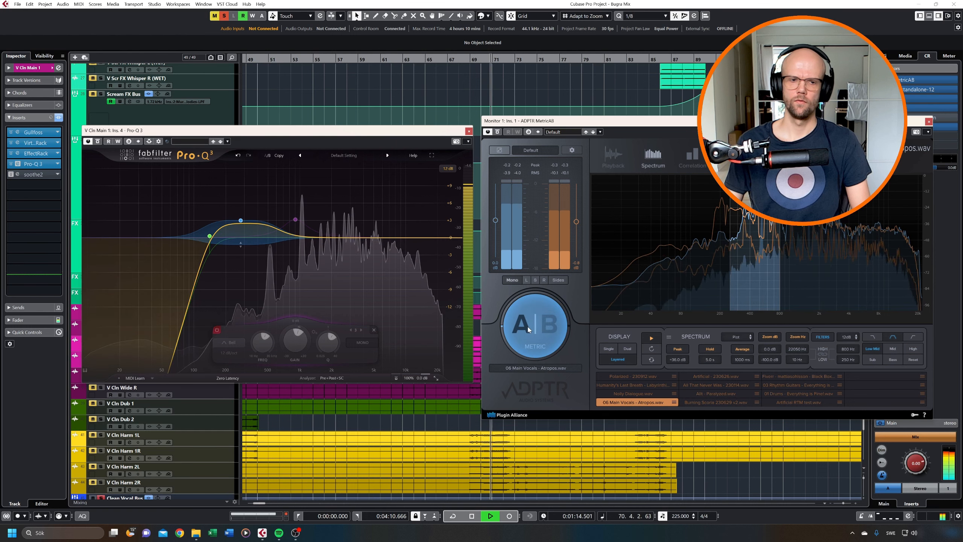
# - Re-enable the bypassed band, give it a 24 dB/oct slope and shift it to about 742 Hz while auditioning it soloed
pyautogui.moveTo(305, 219)
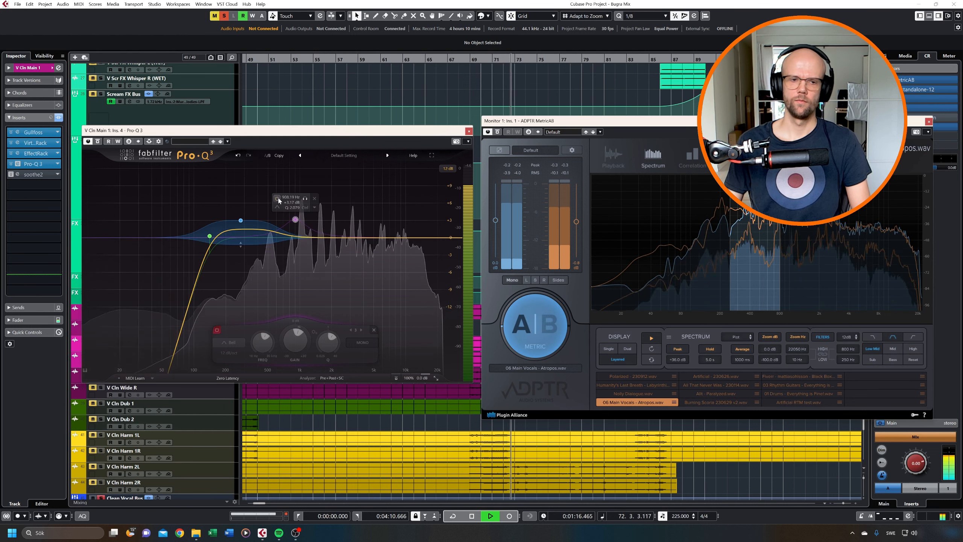
pyautogui.moveTo(304, 199); pyautogui.dragTo(295, 202)
pyautogui.click(229, 354)
pyautogui.click(230, 371)
pyautogui.click(296, 201)
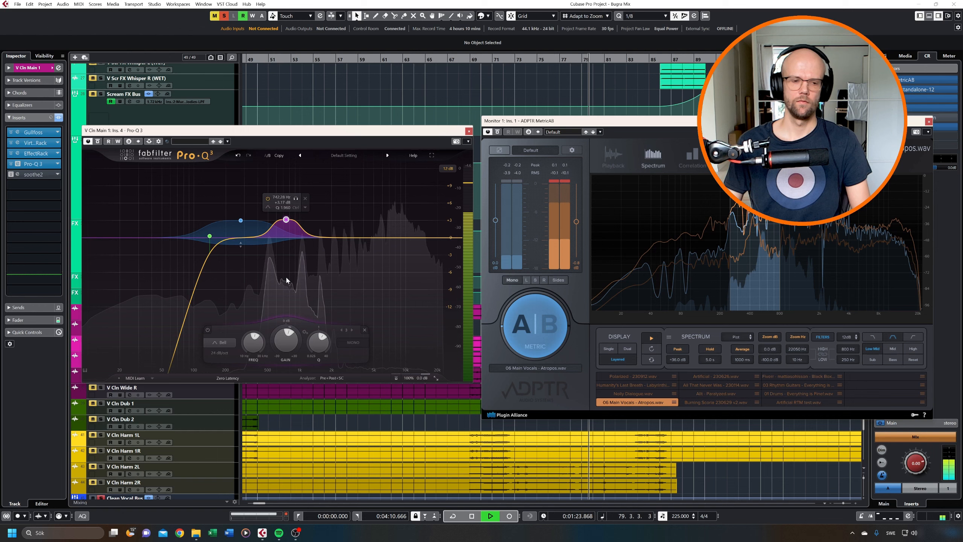
# - Set the 742 Hz band's gain to about 2 dB with a negative dynamic range, checking it against the reference
pyautogui.doubleClick(288, 340)
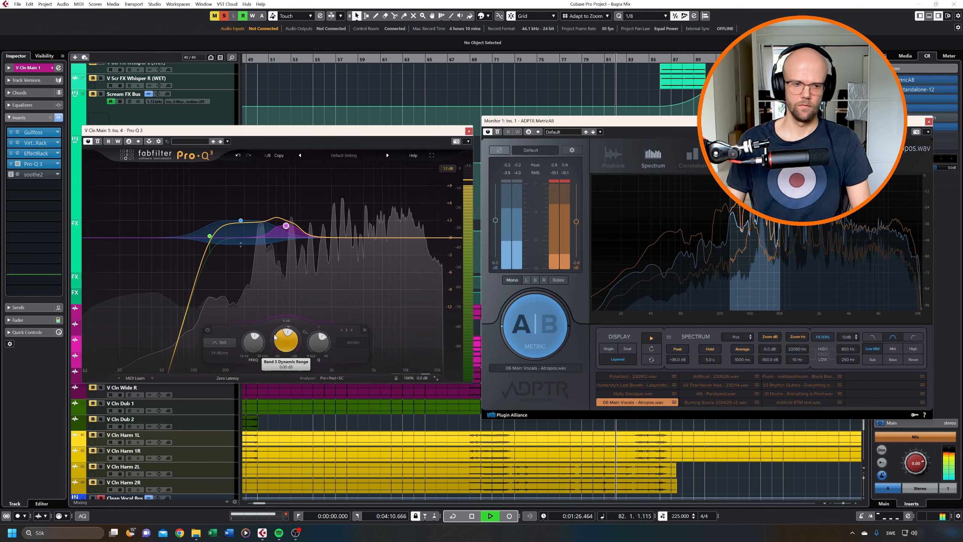
pyautogui.moveTo(286, 327); pyautogui.dragTo(261, 369)
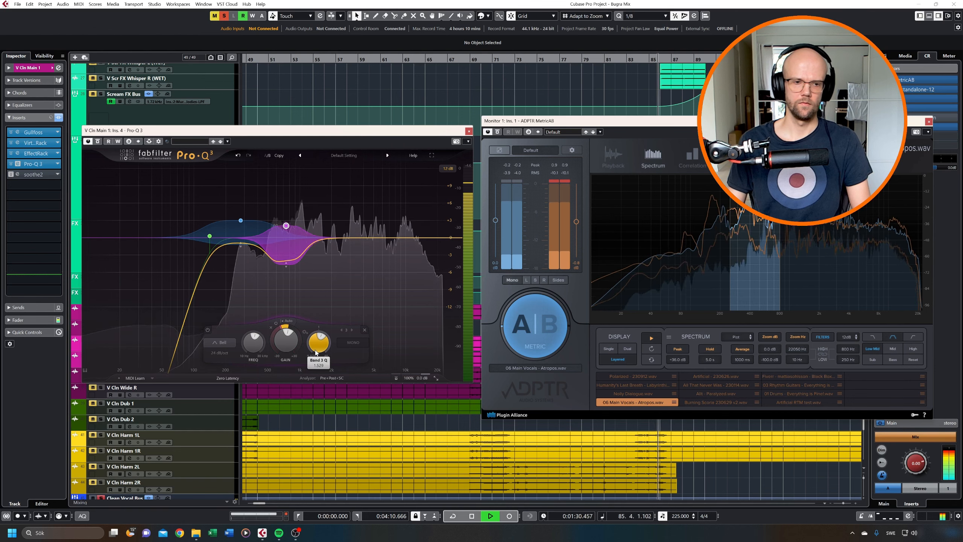
pyautogui.click(540, 325)
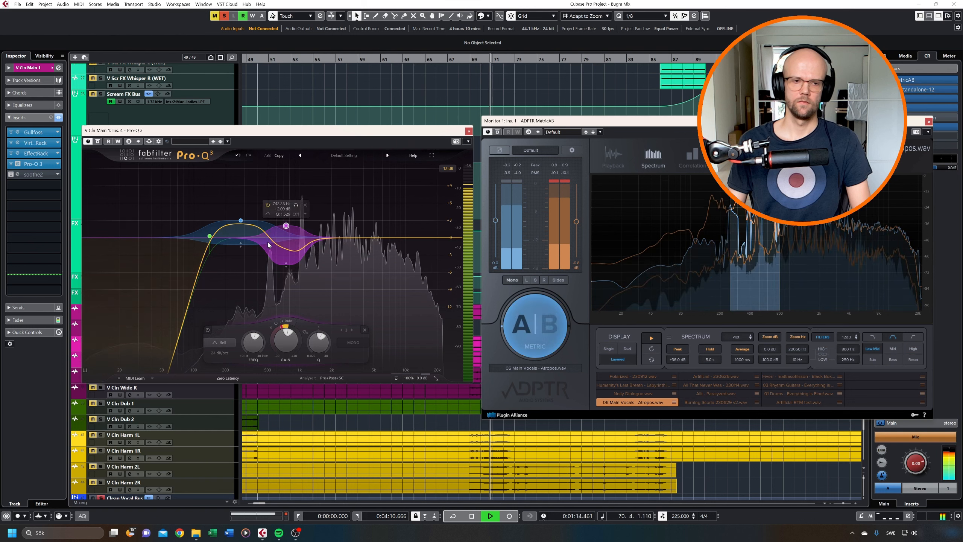
# - Add another bell band near 500 Hz boosting about 1.4 dB, with a 24 dB/oct slope
pyautogui.doubleClick(268, 229)
pyautogui.press('space')
pyautogui.click(202, 352)
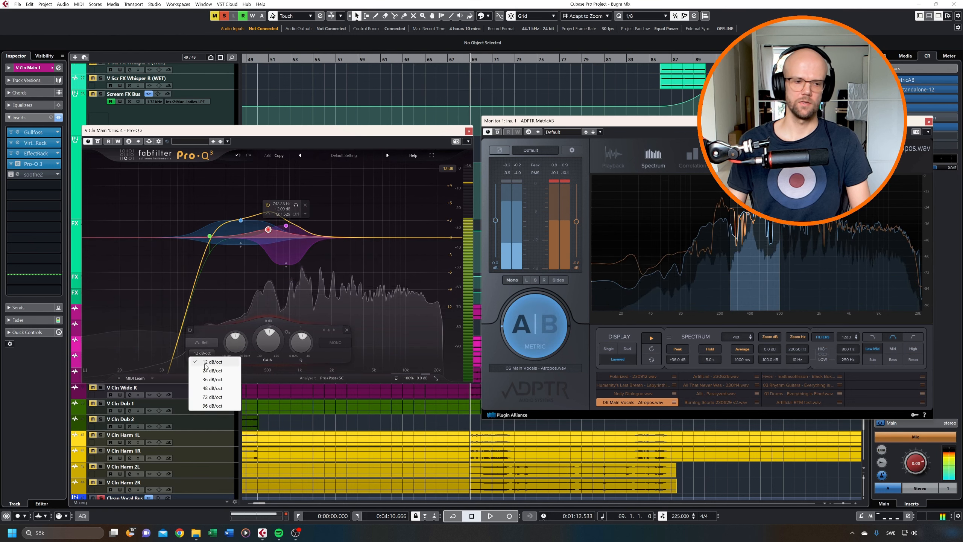
pyautogui.click(205, 363)
pyautogui.click(210, 355)
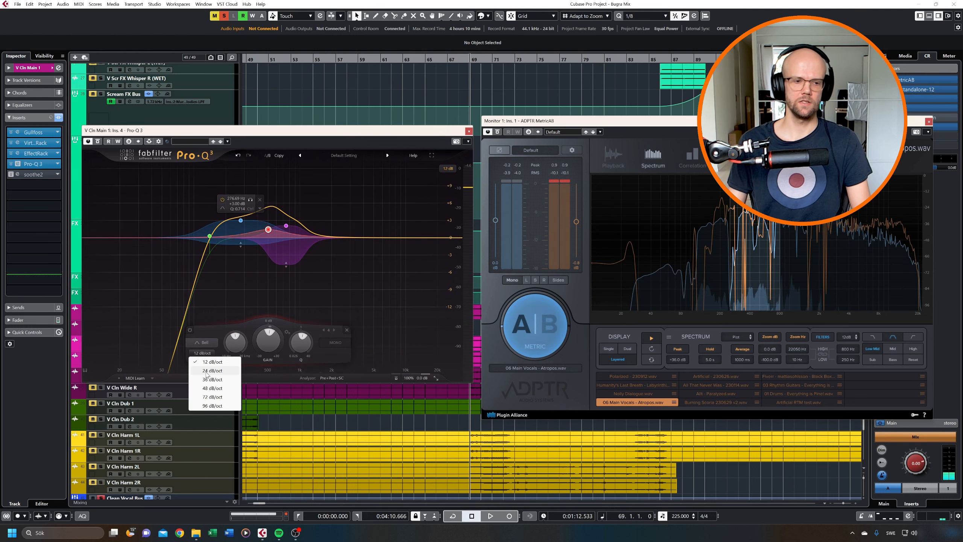
pyautogui.click(205, 374)
# - Audition the 500 Hz band soloed during playback and give it a dynamic range of about -4.3 dB
pyautogui.press('space')
pyautogui.click(279, 209)
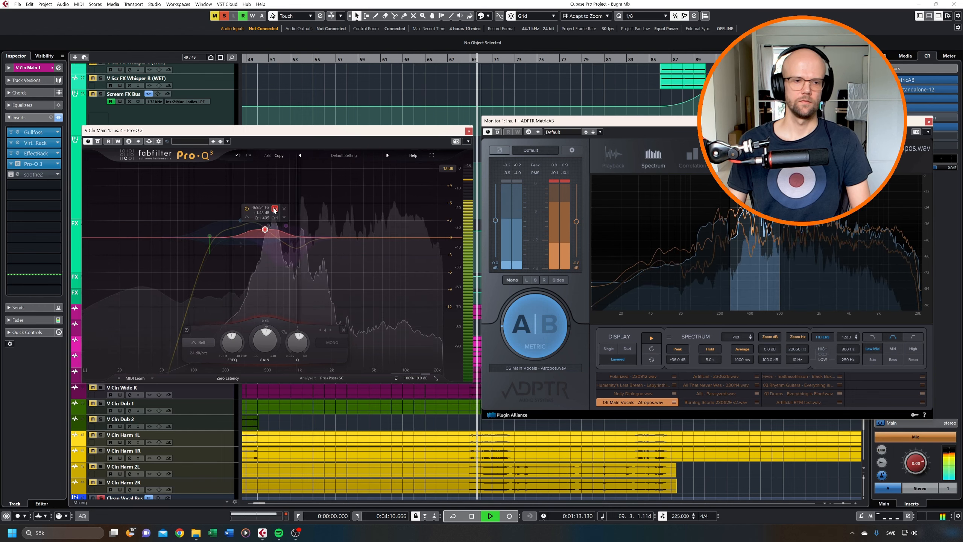
pyautogui.click(278, 209)
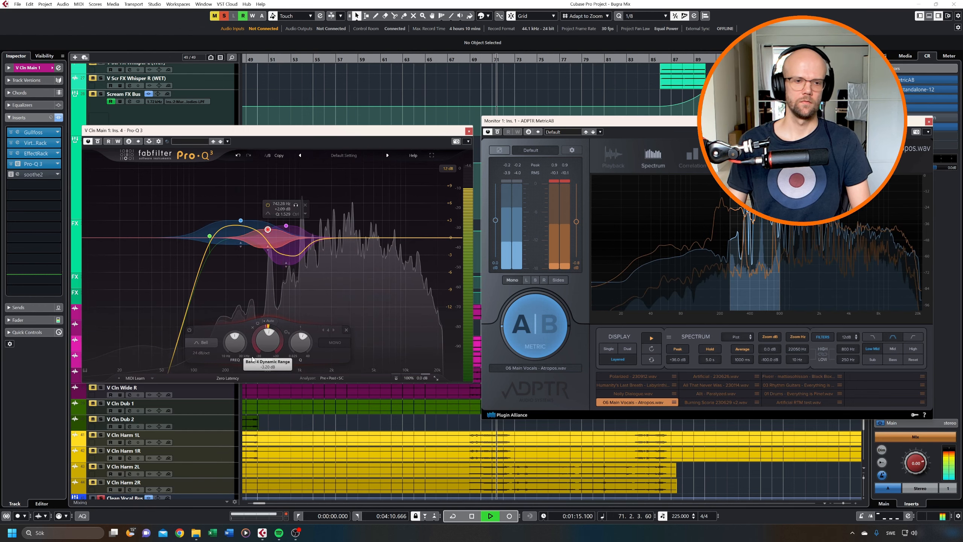
pyautogui.moveTo(257, 335); pyautogui.dragTo(252, 365)
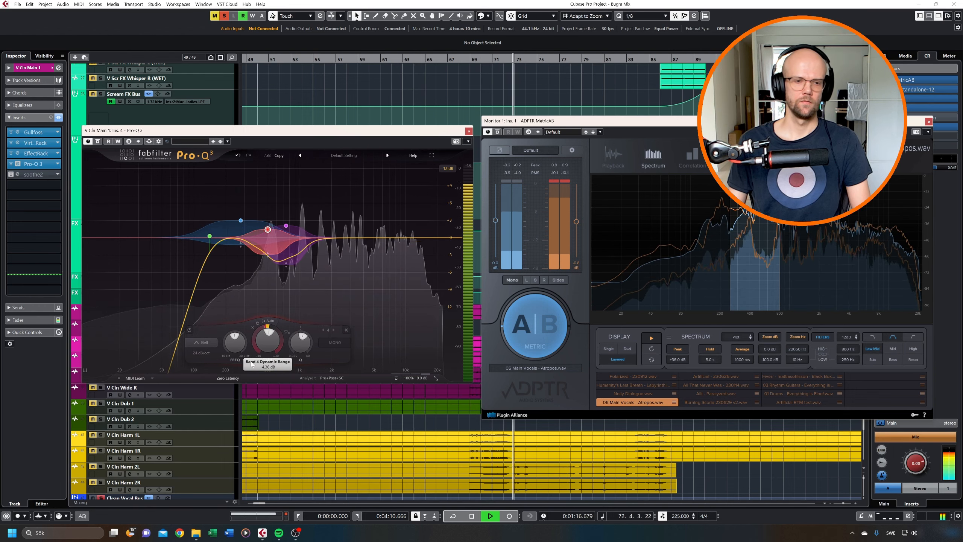
# - Switch between the mix and the reference in MetricAB to compare their low mids during playback
pyautogui.click(542, 336)
pyautogui.click(544, 325)
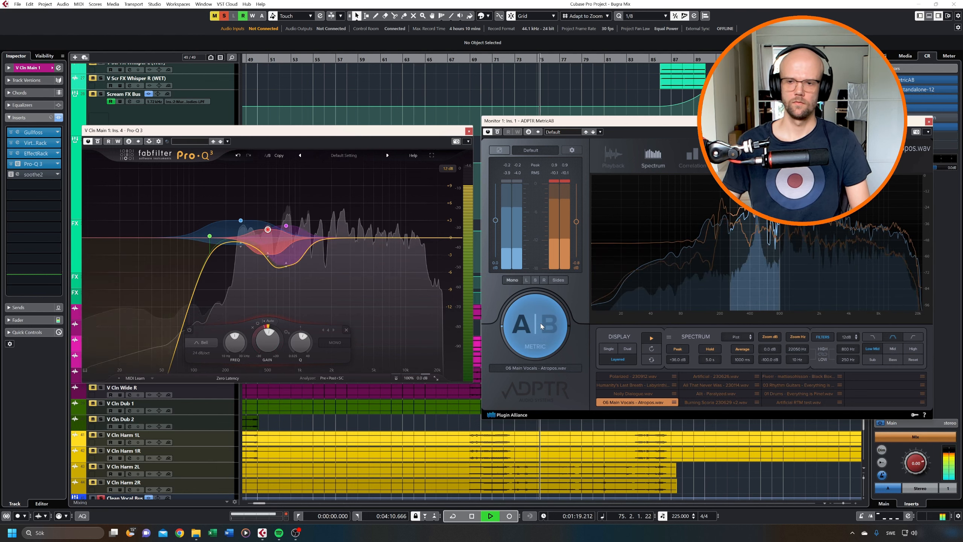
pyautogui.click(541, 326)
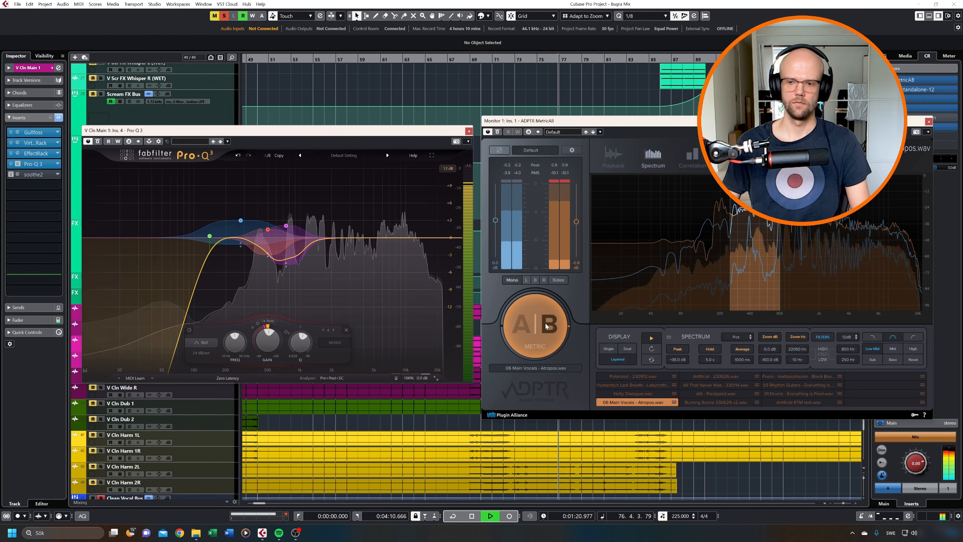
pyautogui.click(542, 327)
# - Move MetricAB's filter to the Mid band and compare the mix with the reference during playback
pyautogui.press('space')
pyautogui.click(894, 348)
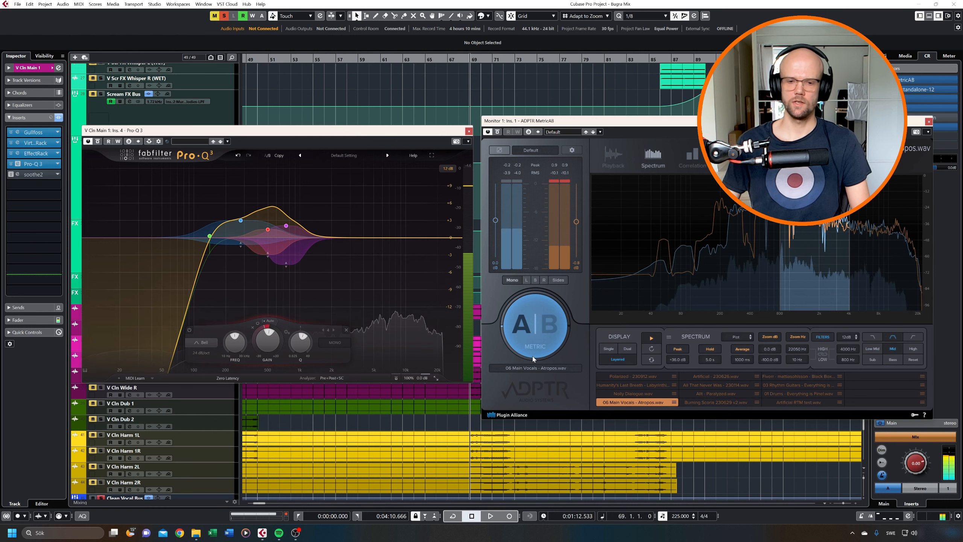
pyautogui.press('space')
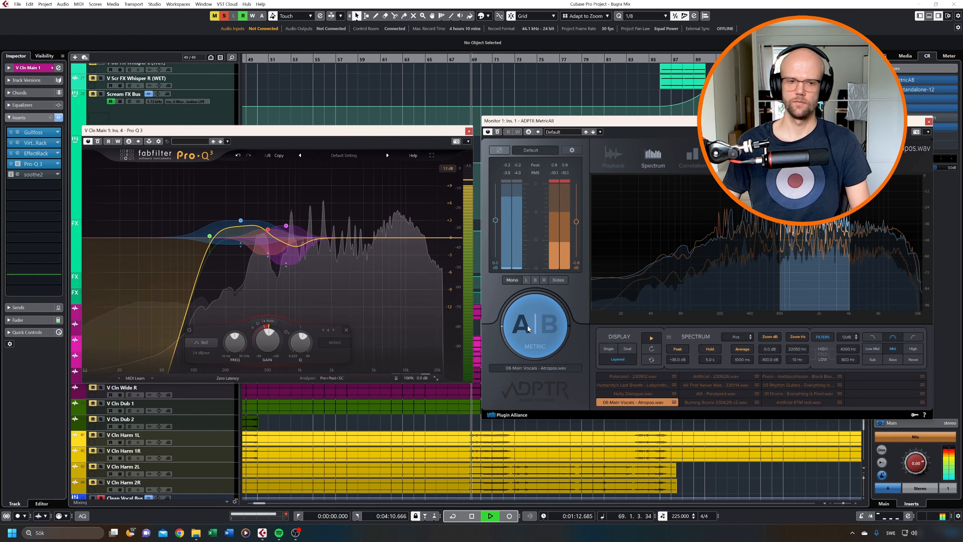
pyautogui.click(528, 325)
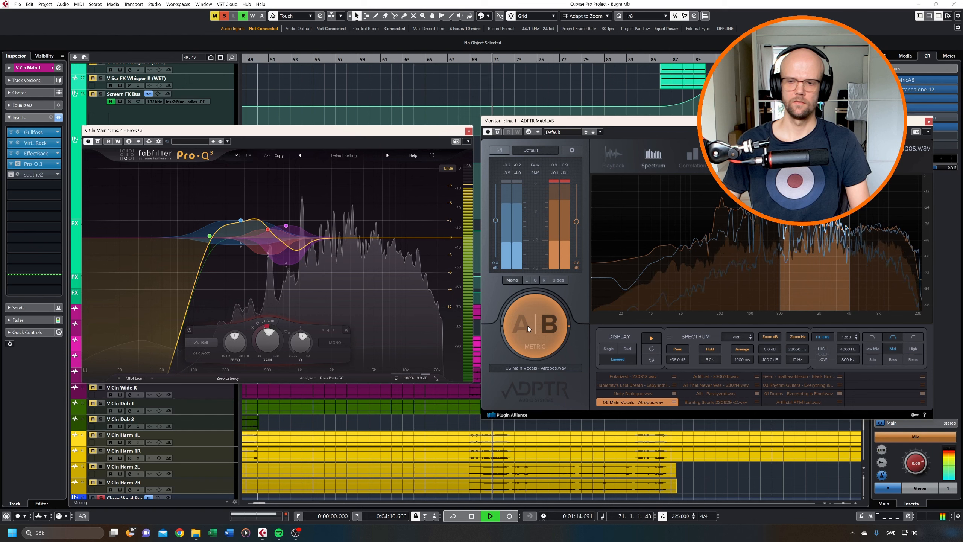
pyautogui.click(527, 325)
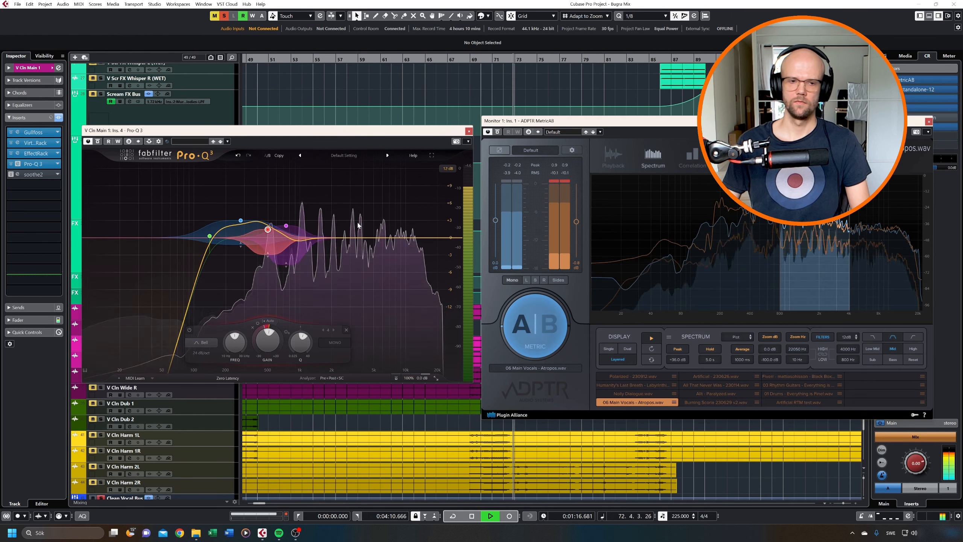
# - Add a bell band near 3.7 kHz boosting 2.43 dB, with a 24 dB/oct slope
pyautogui.moveTo(357, 238); pyautogui.dragTo(359, 224)
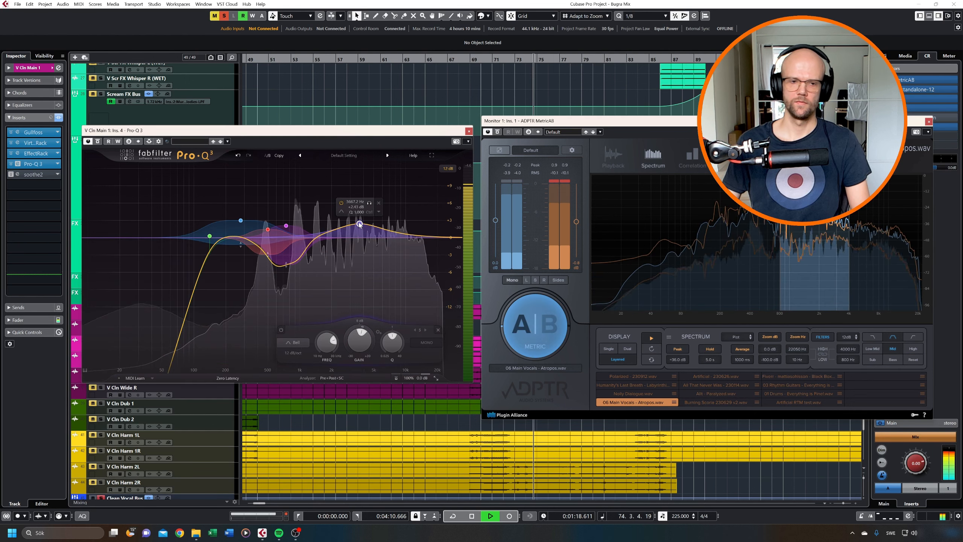
pyautogui.press('space')
pyautogui.click(292, 352)
pyautogui.click(305, 371)
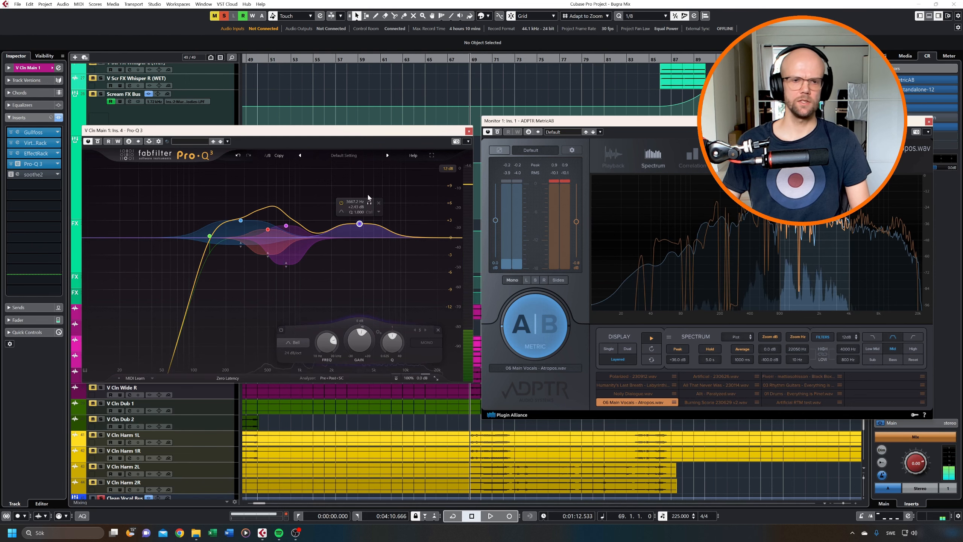
# - Audition the upper-mid band soloed during playback, shifting it to about 3.06 kHz and narrowing its Q
pyautogui.click(417, 286)
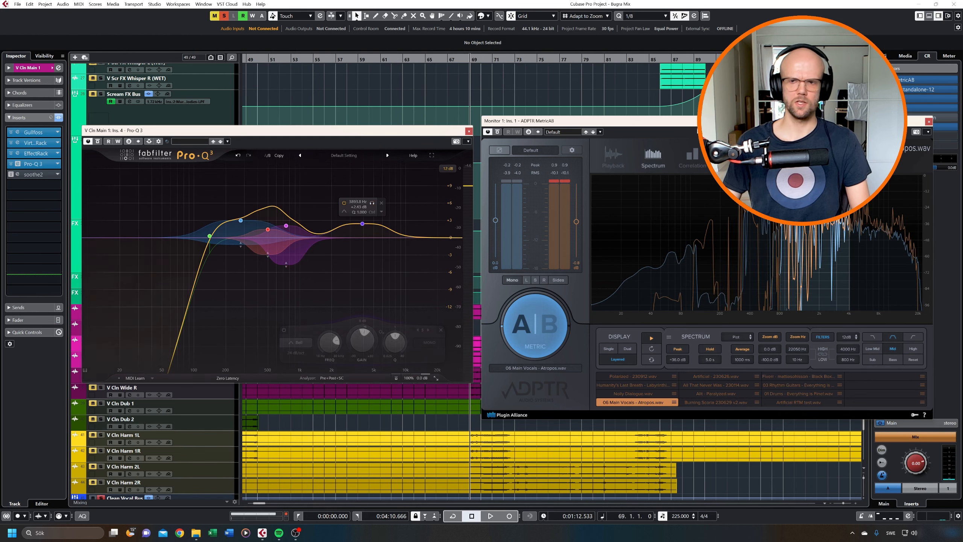
pyautogui.click(478, 205)
pyautogui.press('space')
pyautogui.moveTo(378, 205); pyautogui.dragTo(362, 207)
pyautogui.press('space')
pyautogui.scroll(-3, 351, 346)
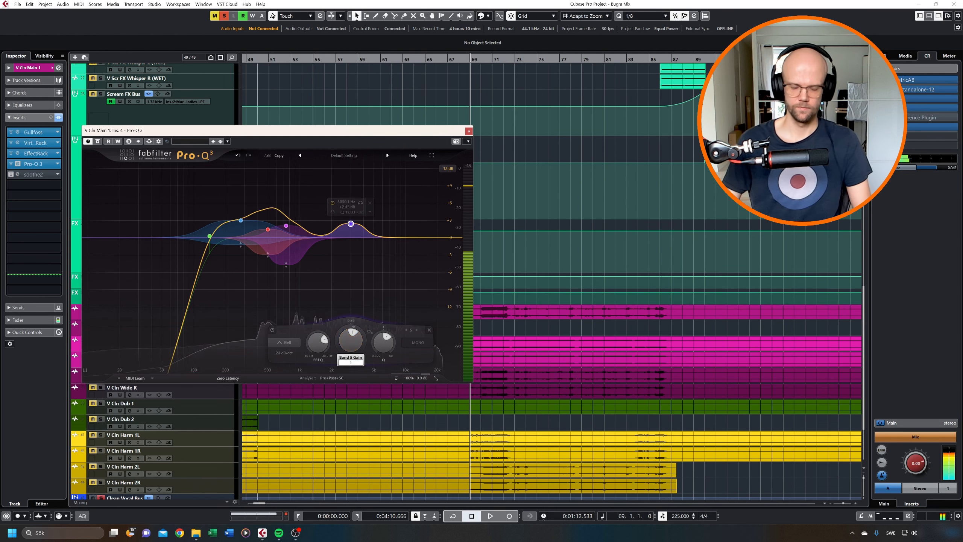
# - Set the 3 kHz band's gain to 1 dB and its dynamic range to -5 dB during playback
pyautogui.press('space')
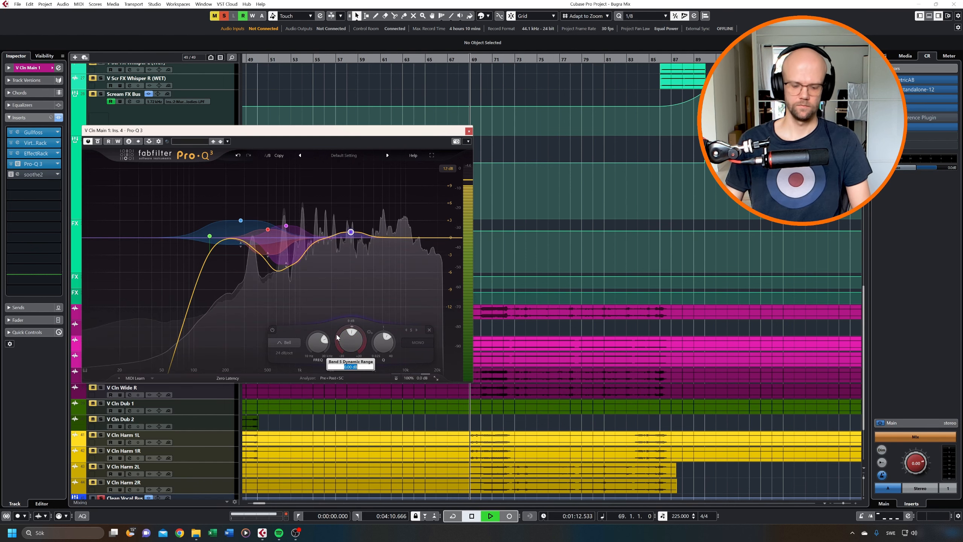
pyautogui.moveTo(337, 337); pyautogui.dragTo(323, 365)
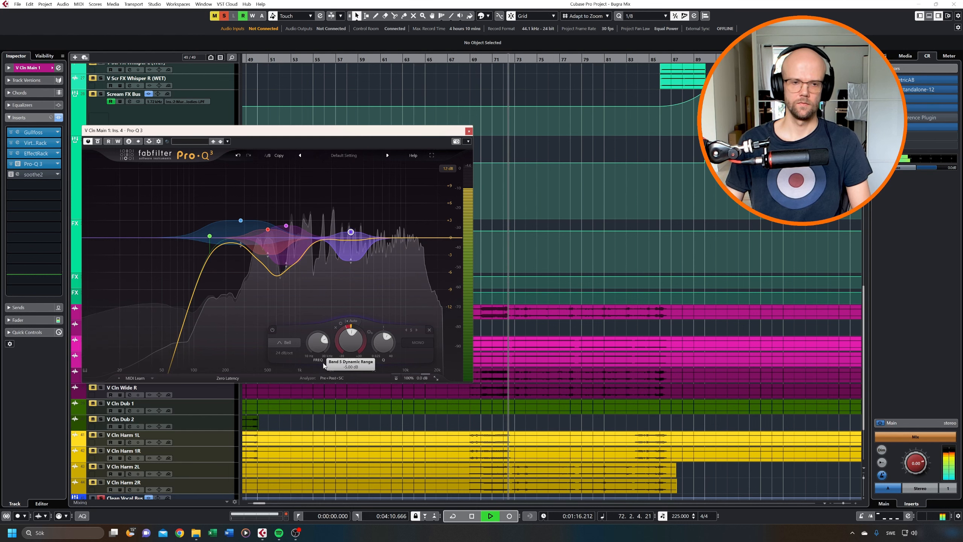
# - Add a 24 dB/oct bell boost just above the 3 kHz band, with a dynamic range of about -3.7 dB
pyautogui.click(367, 232)
pyautogui.moveTo(367, 232); pyautogui.dragTo(381, 213)
pyautogui.click(307, 354)
pyautogui.click(312, 371)
pyautogui.moveTo(360, 331); pyautogui.dragTo(353, 364)
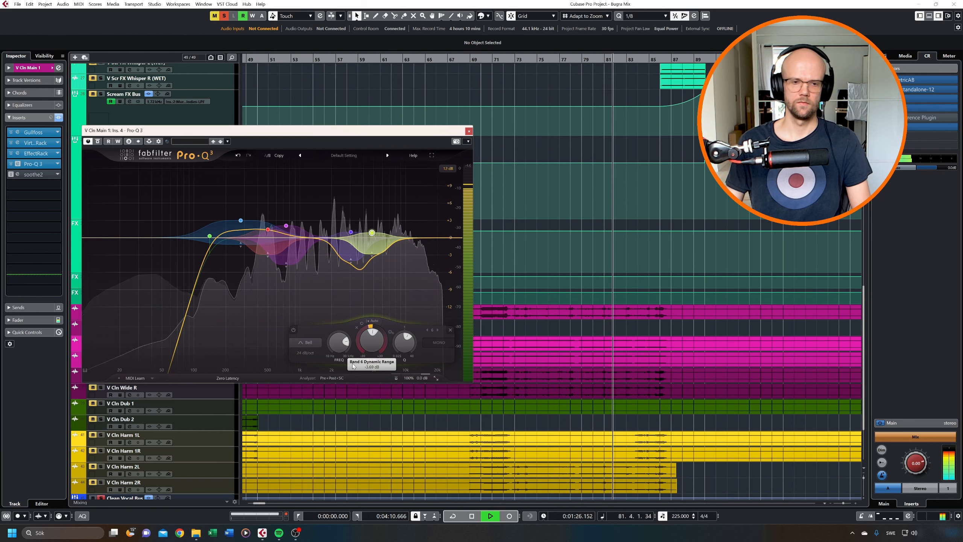
# - Reopen MetricAB, then add a bell band near 1.7 kHz boosting 1.61 dB, narrowing and lowering it while auditioning it soloed
pyautogui.click(930, 79)
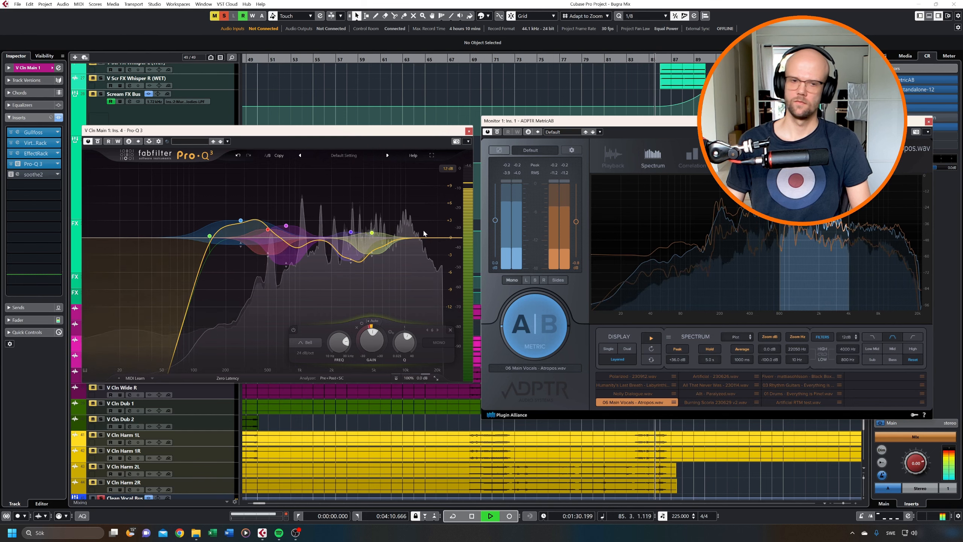
pyautogui.press('space')
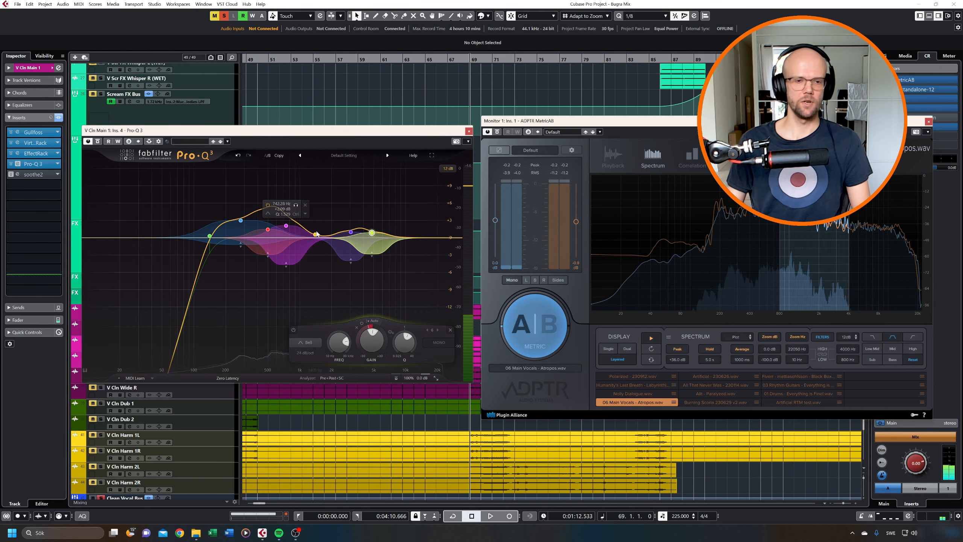
pyautogui.moveTo(325, 236); pyautogui.dragTo(326, 228)
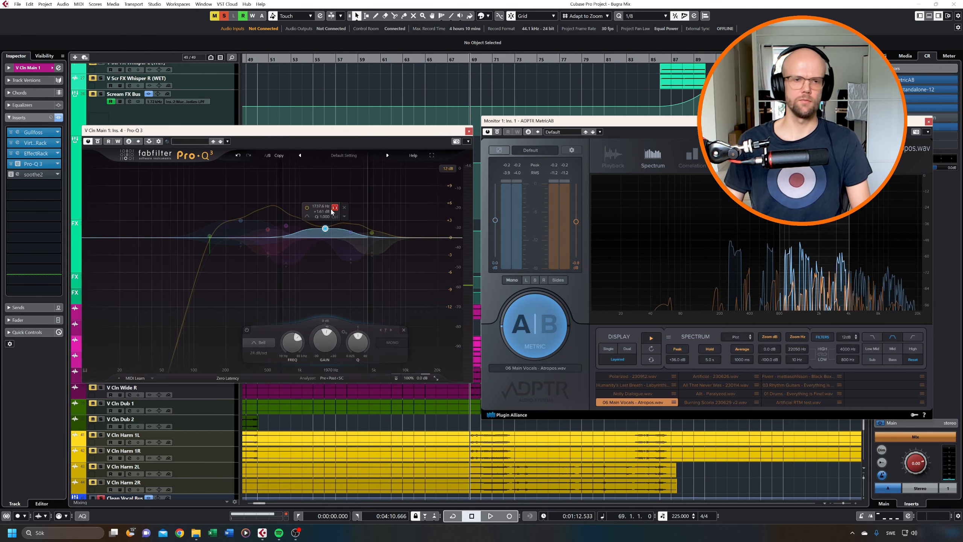
pyautogui.press('space')
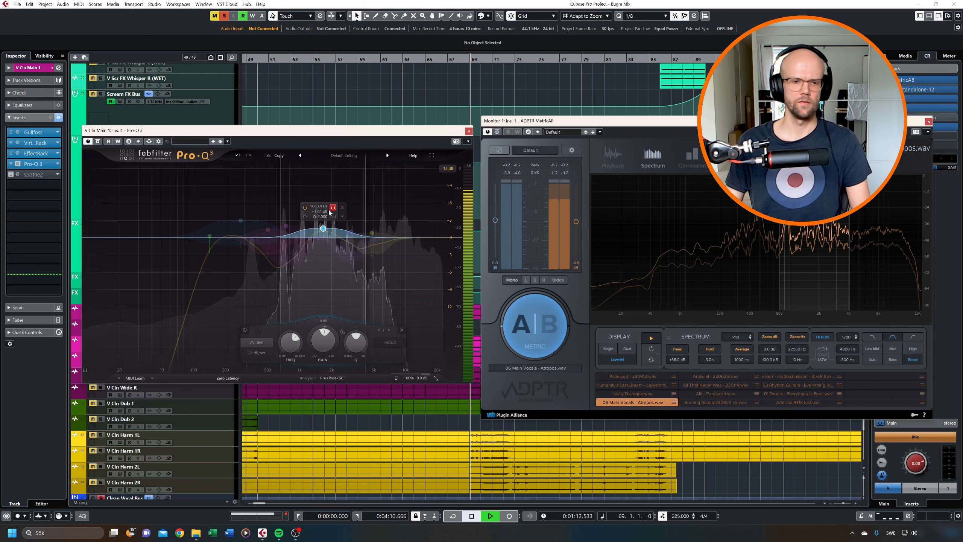
pyautogui.moveTo(355, 344); pyautogui.dragTo(354, 339)
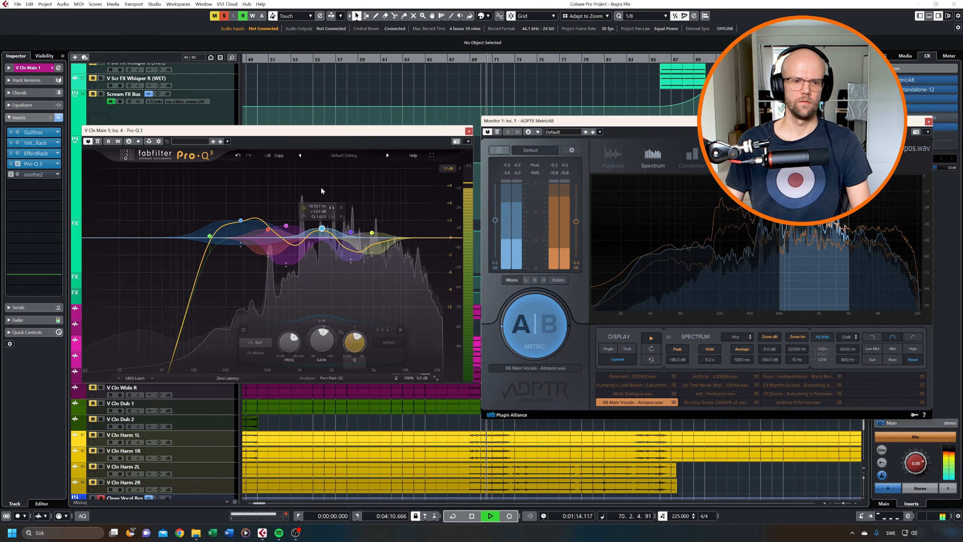
pyautogui.moveTo(331, 208)
pyautogui.mouseDown()
pyautogui.moveTo(304, 219)
pyautogui.moveTo(321, 222)
pyautogui.mouseUp()
# - Set the newest band's gain to 1 dB, then give it a negative dynamic range and adjust its Q
pyautogui.doubleClick(309, 344)
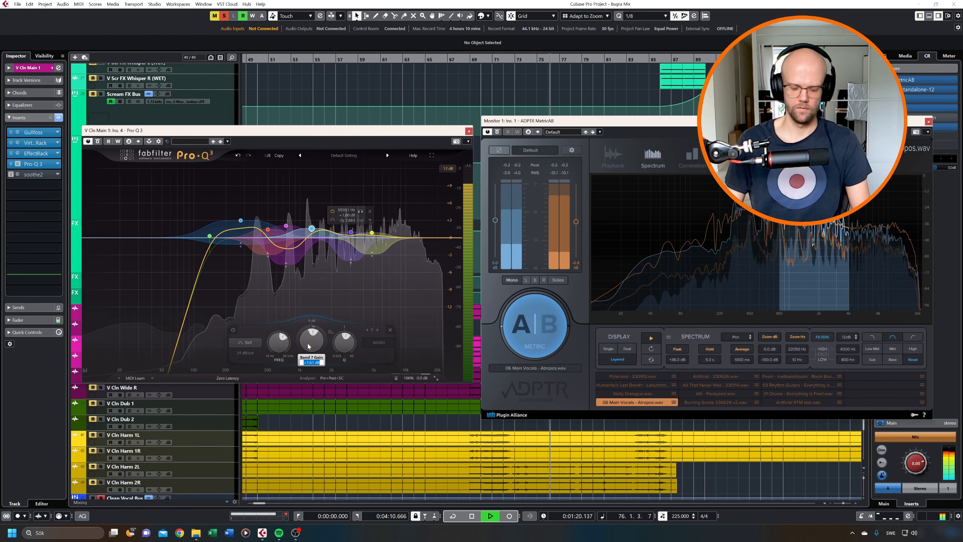
pyautogui.write('1')
pyautogui.press('Return')
pyautogui.moveTo(298, 348); pyautogui.dragTo(291, 364)
pyautogui.moveTo(344, 343); pyautogui.dragTo(344, 350)
# - Compare the adjusted vocal with the reference in MetricAB's Mid band during playback
pyautogui.click(544, 325)
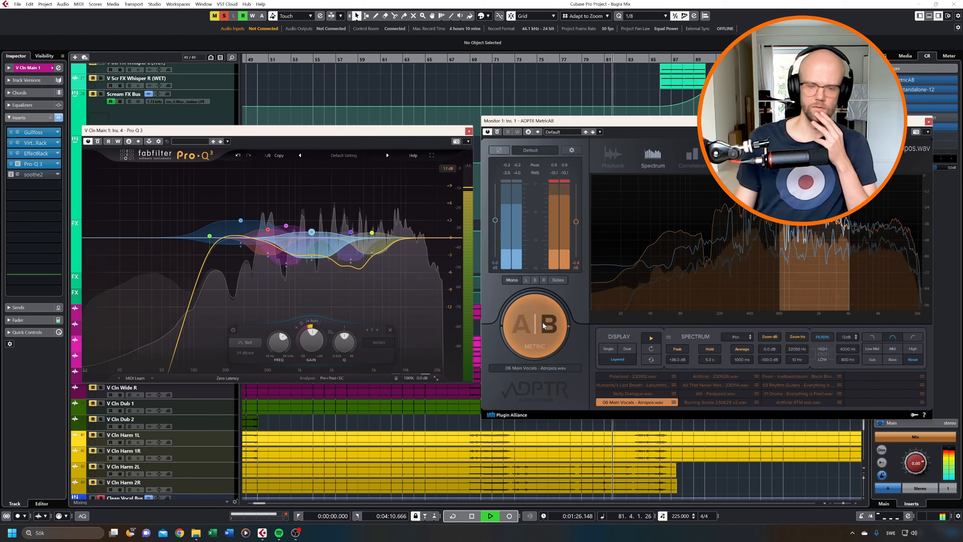
pyautogui.click(544, 326)
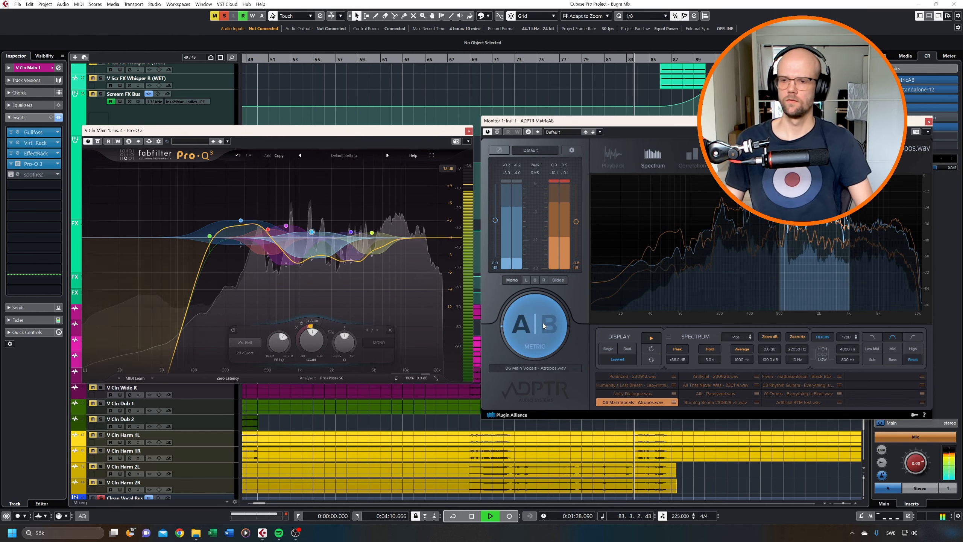
# - Compare the vocal with the reference track in MetricAB, switching the filter from the Mid band to the High band
pyautogui.click(544, 326)
pyautogui.click(544, 325)
pyautogui.press('space')
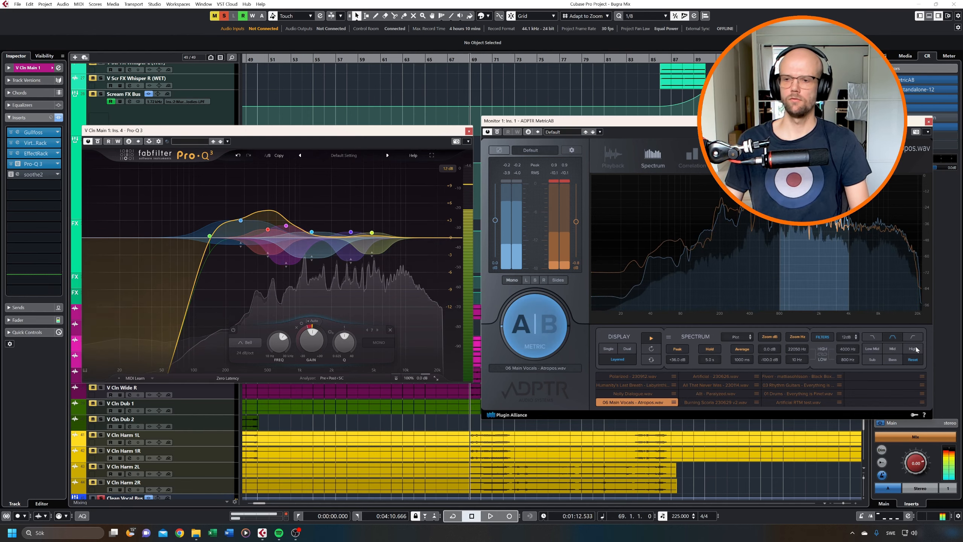
pyautogui.click(913, 349)
pyautogui.press('space')
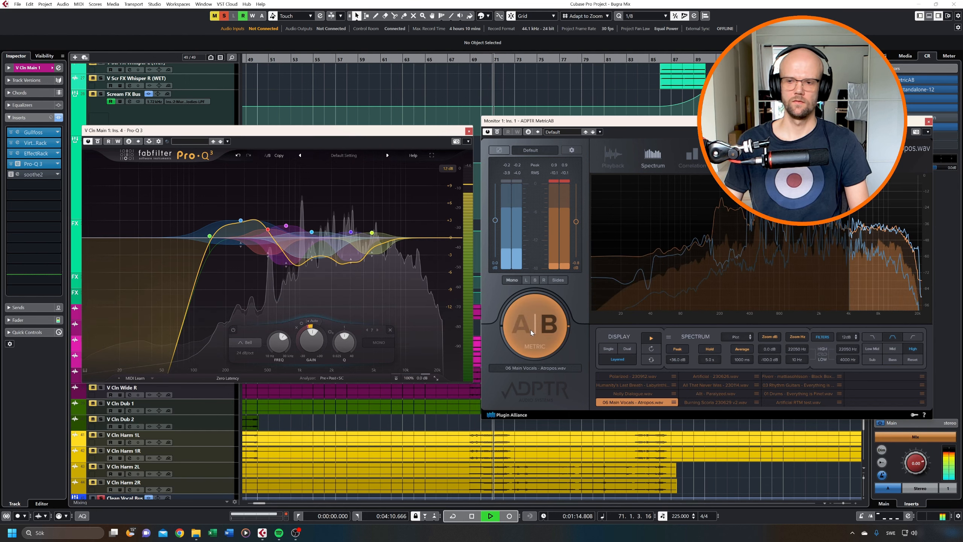
pyautogui.click(531, 330)
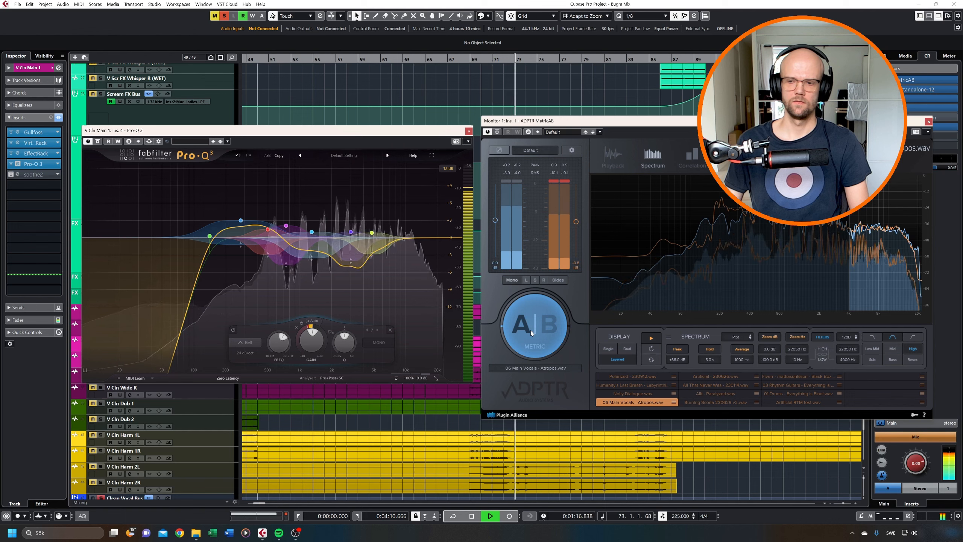
pyautogui.press('space')
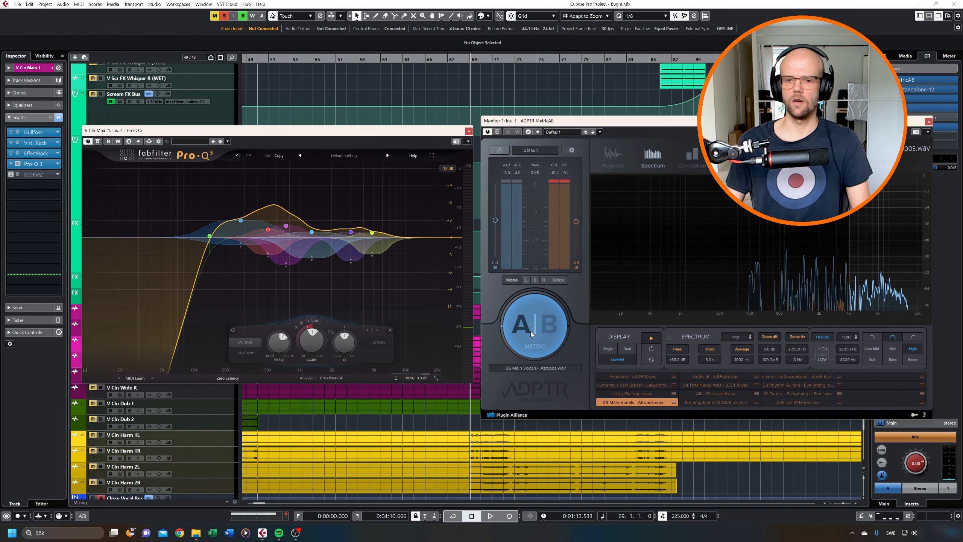
# - Add a bell boost of about 4.91 dB near 8.9 kHz and narrow it to a Q of about 3.9
pyautogui.press('space')
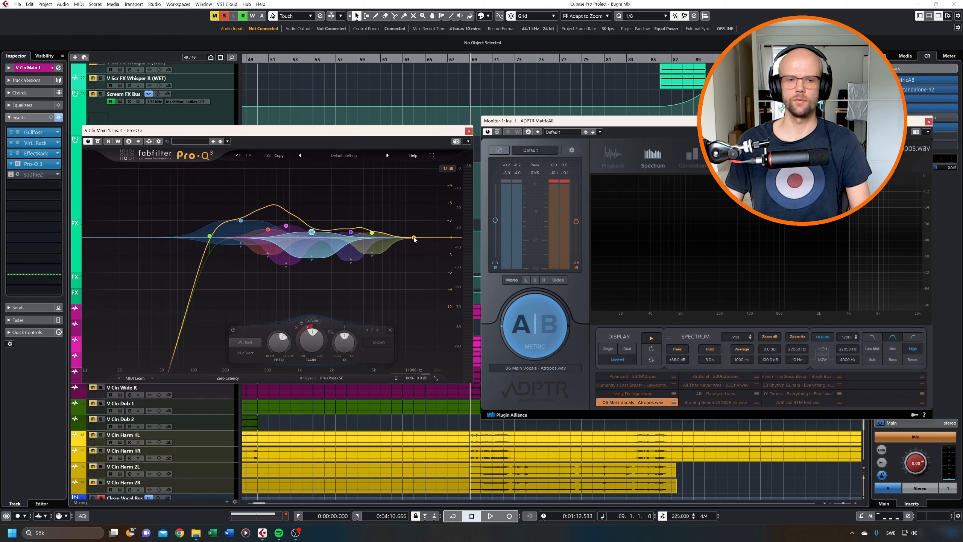
pyautogui.click(372, 232)
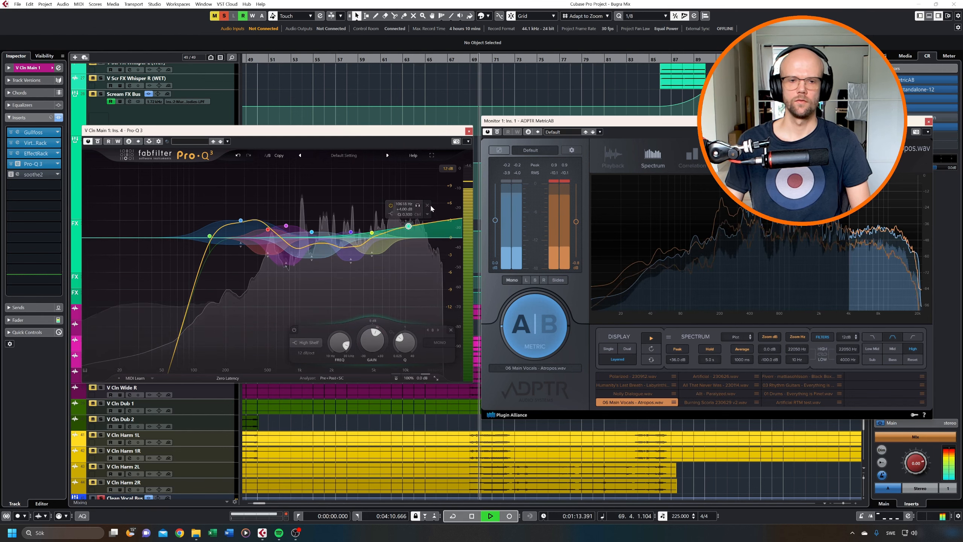
pyautogui.doubleClick(395, 198)
pyautogui.moveTo(395, 199); pyautogui.dragTo(399, 209)
pyautogui.press('space')
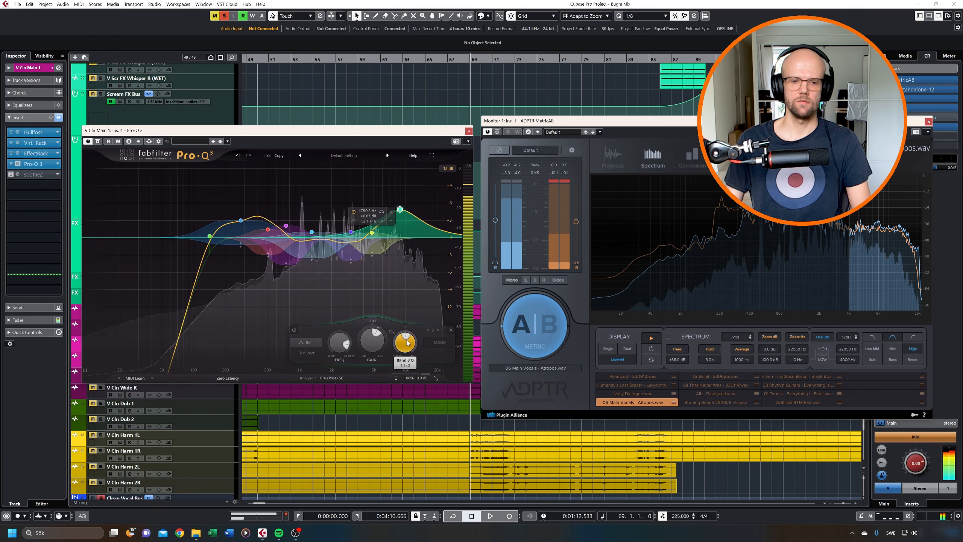
pyautogui.moveTo(405, 342); pyautogui.dragTo(411, 331)
pyautogui.click(316, 371)
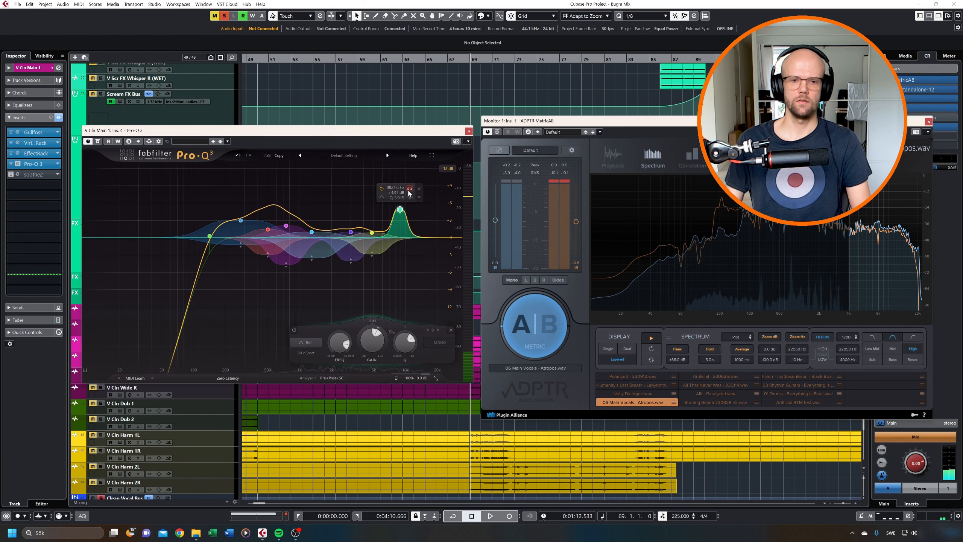
# - Audition the new high band soloed, then set its gain to -0.50 dB with a dynamic range of about -4 dB
pyautogui.press('space')
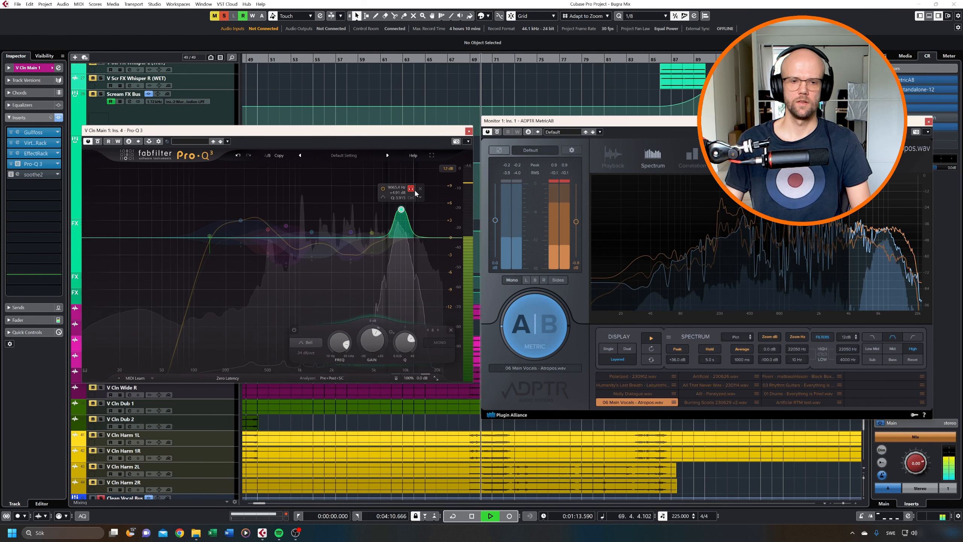
pyautogui.moveTo(416, 193); pyautogui.dragTo(419, 197)
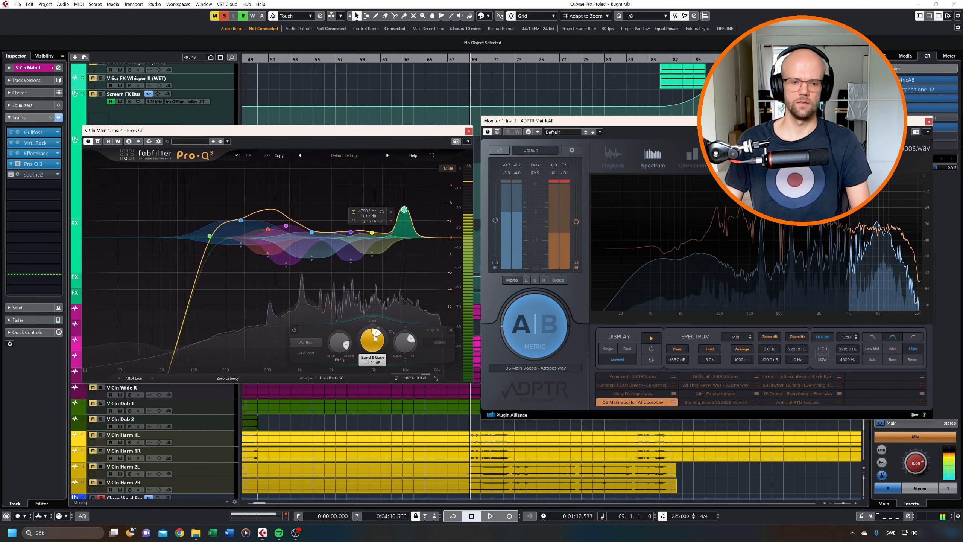
pyautogui.scroll(-5, 370, 336)
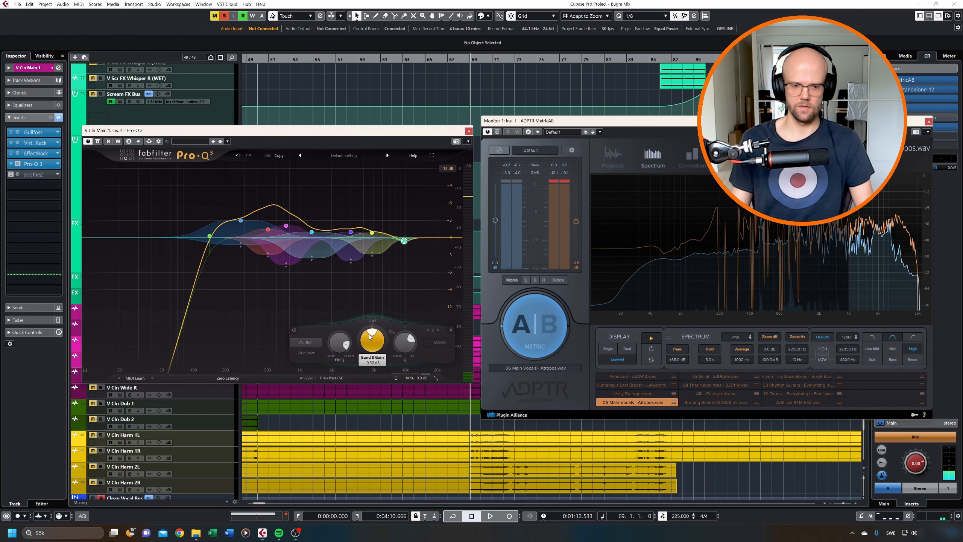
pyautogui.moveTo(365, 331); pyautogui.dragTo(352, 350)
pyautogui.press('space')
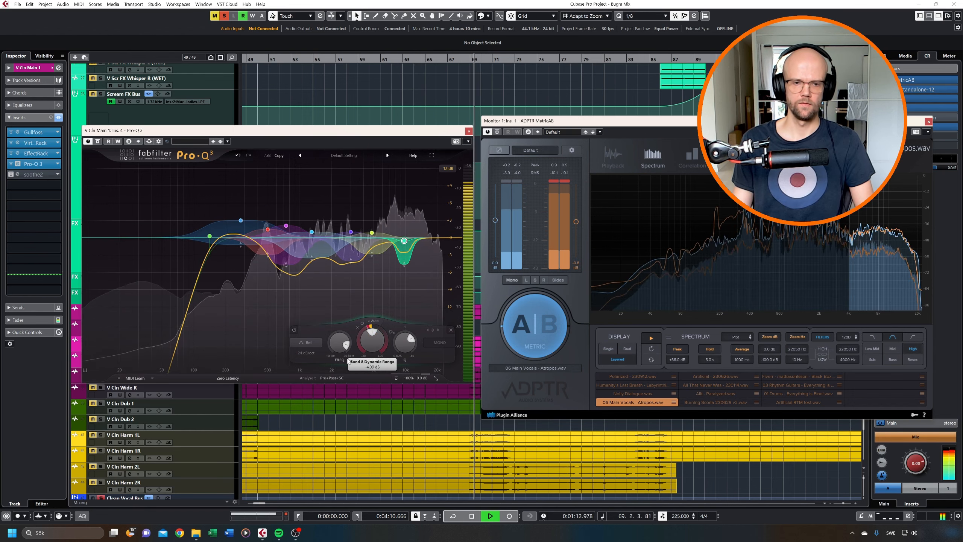
pyautogui.moveTo(414, 280); pyautogui.dragTo(414, 280)
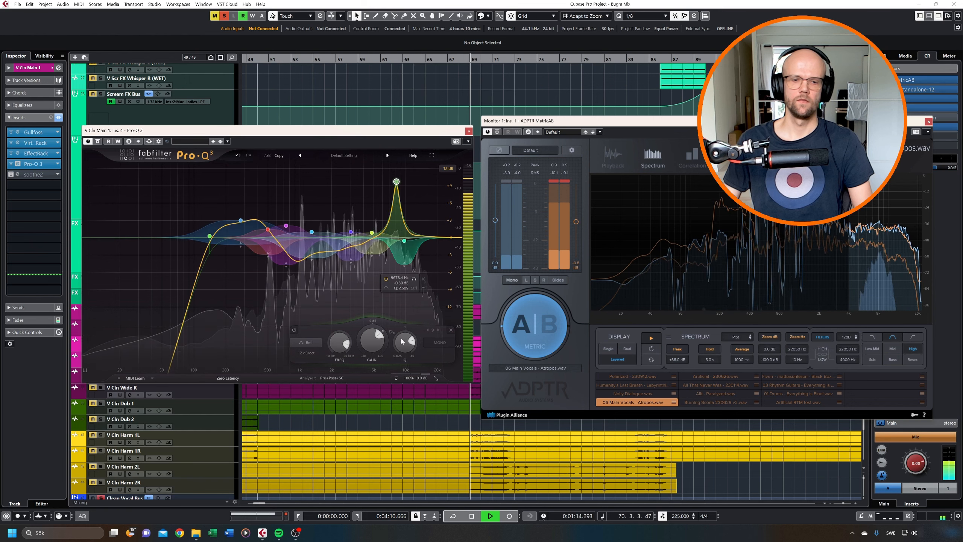
# - Set the narrow bell near 8.2 kHz to 0 dB gain, audition it soloed, and give it a negative dynamic range
pyautogui.write('0')
pyautogui.press('Return')
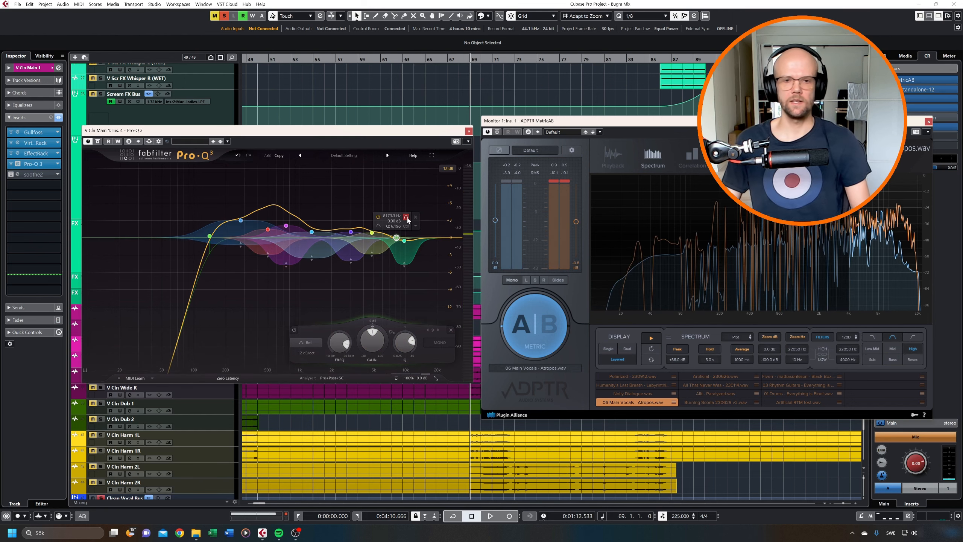
pyautogui.click(407, 218)
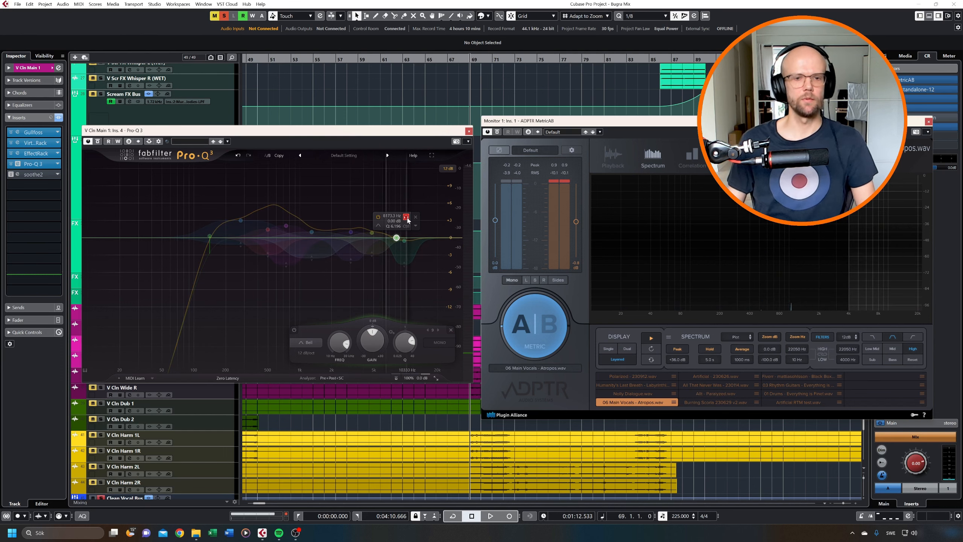
pyautogui.press('space')
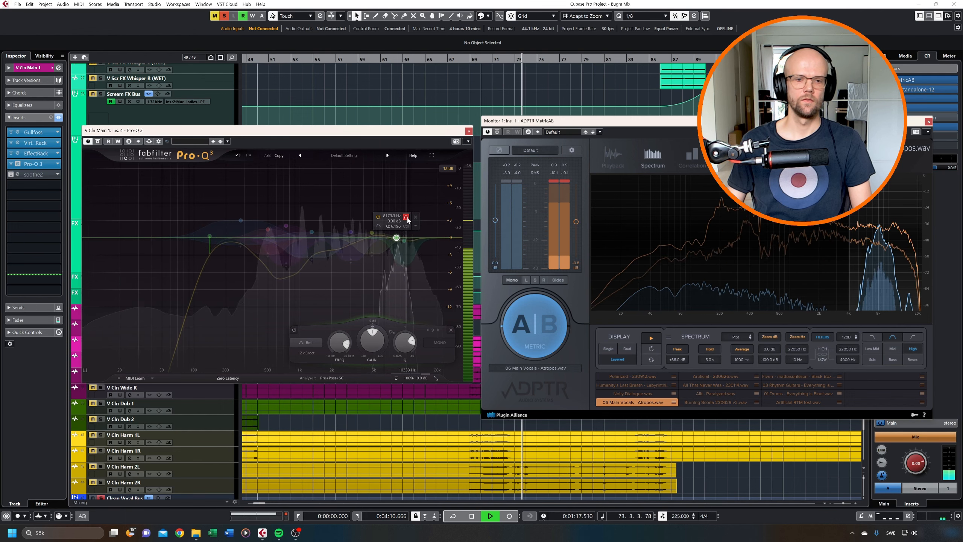
pyautogui.press('space')
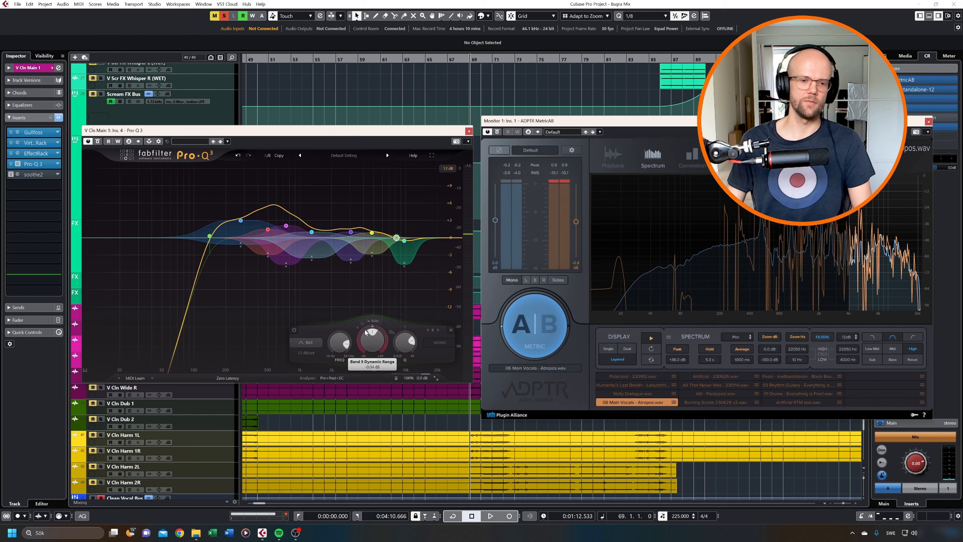
pyautogui.press('space')
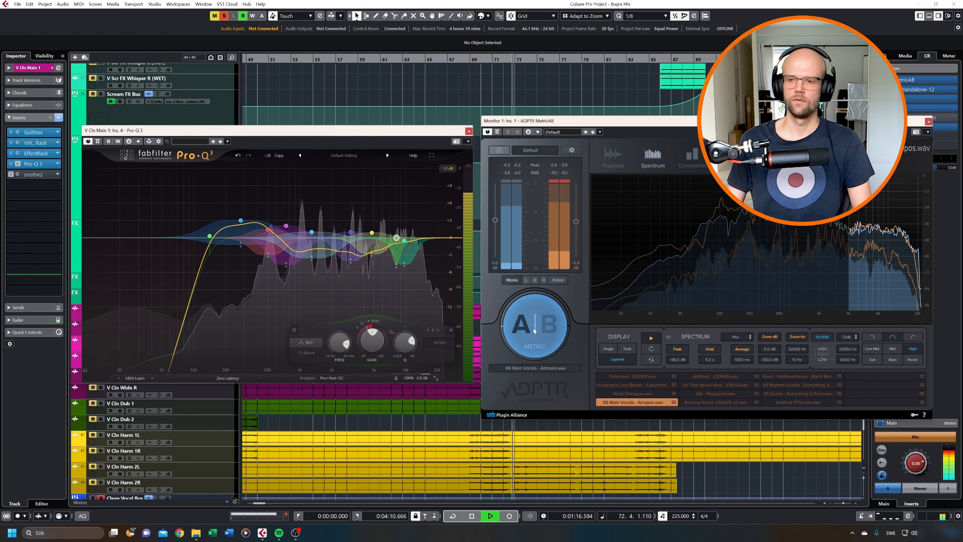
pyautogui.press('space')
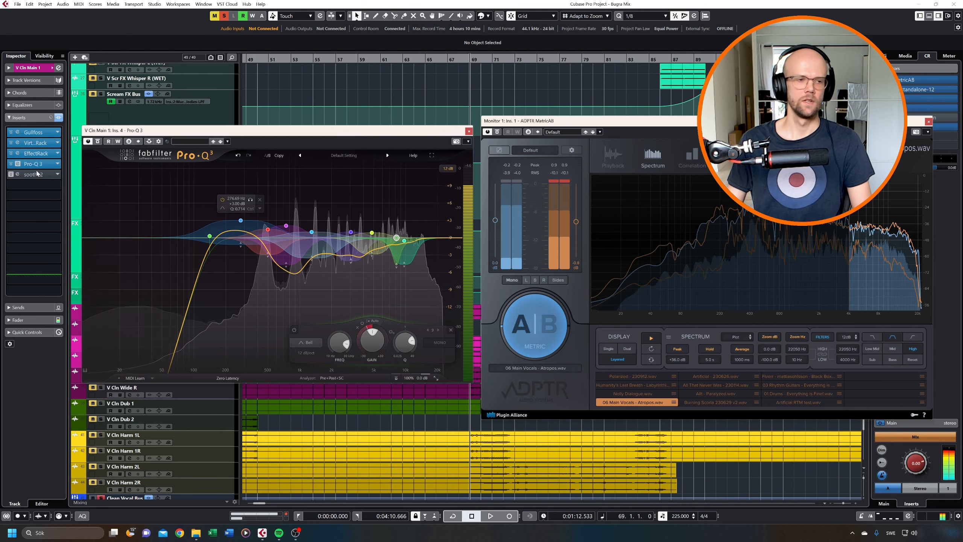
# - Activate soothe2 on the main clean vocal and set its depth to -0.9 during playback
pyautogui.click(15, 175)
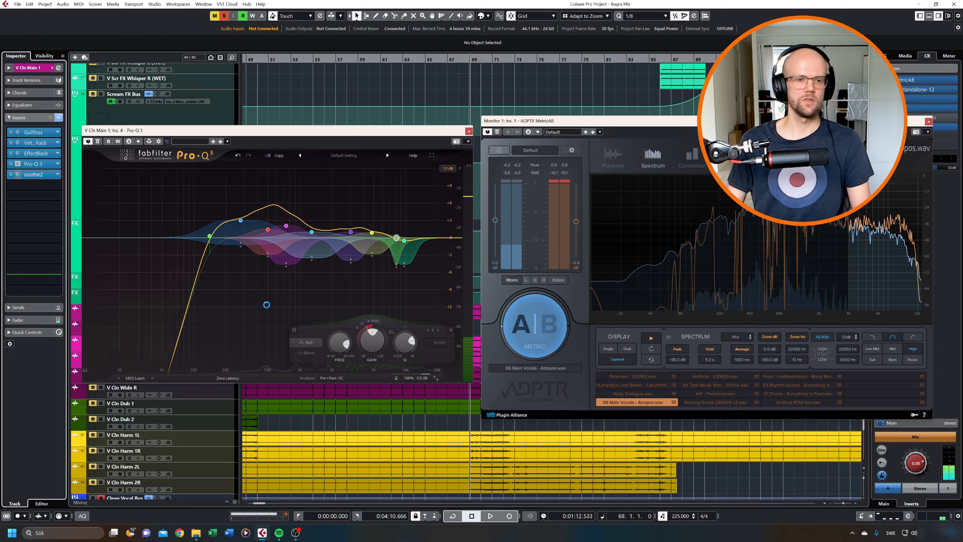
pyautogui.click(34, 174)
pyautogui.click(374, 156)
pyautogui.click(319, 358)
pyautogui.press('space')
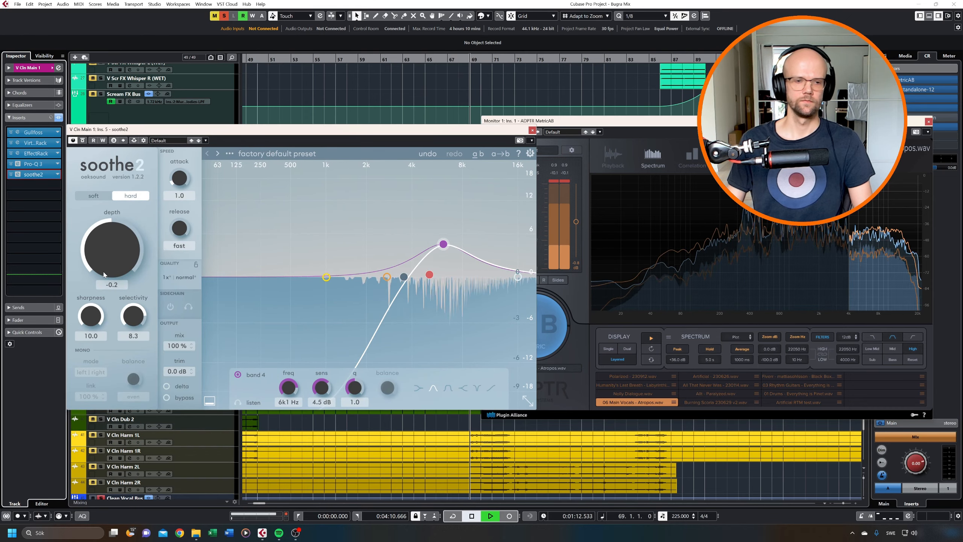
pyautogui.moveTo(109, 261); pyautogui.dragTo(109, 262)
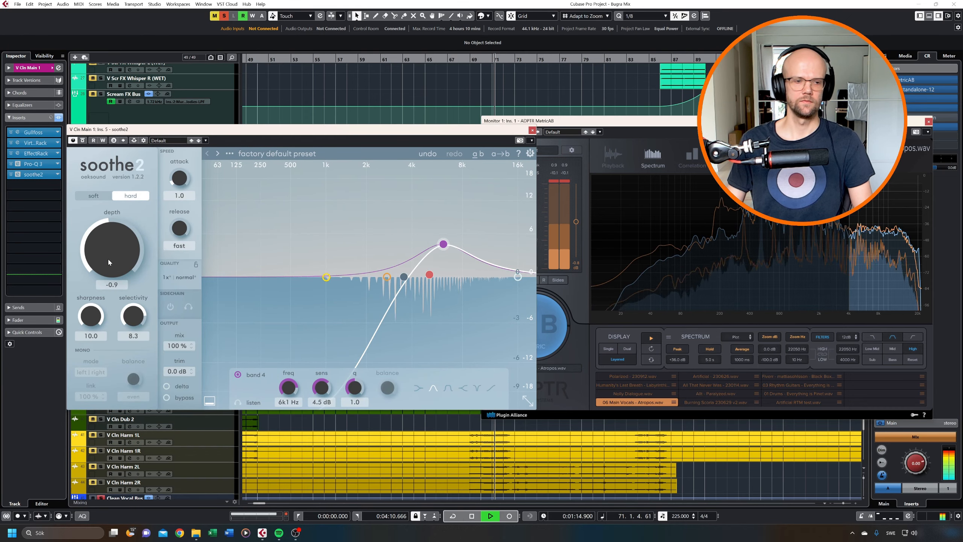
pyautogui.click(533, 130)
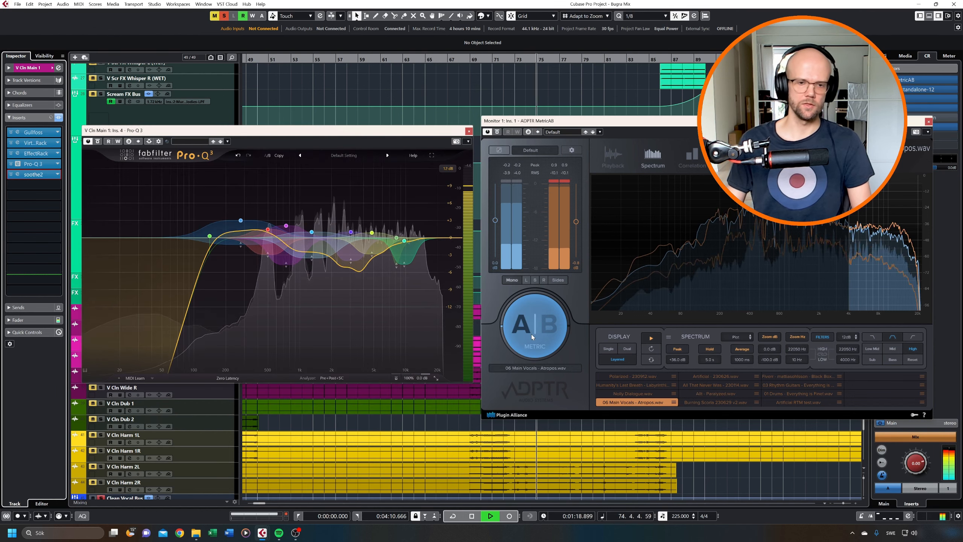
# - Compare the processed vocal with the reference across the full frequency range in MetricAB during playback
pyautogui.press('space')
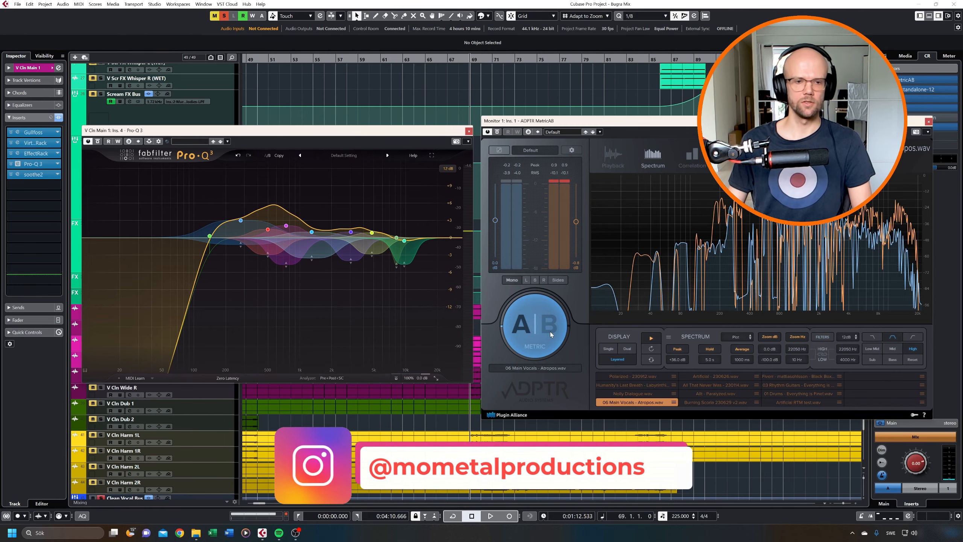
pyautogui.press('space')
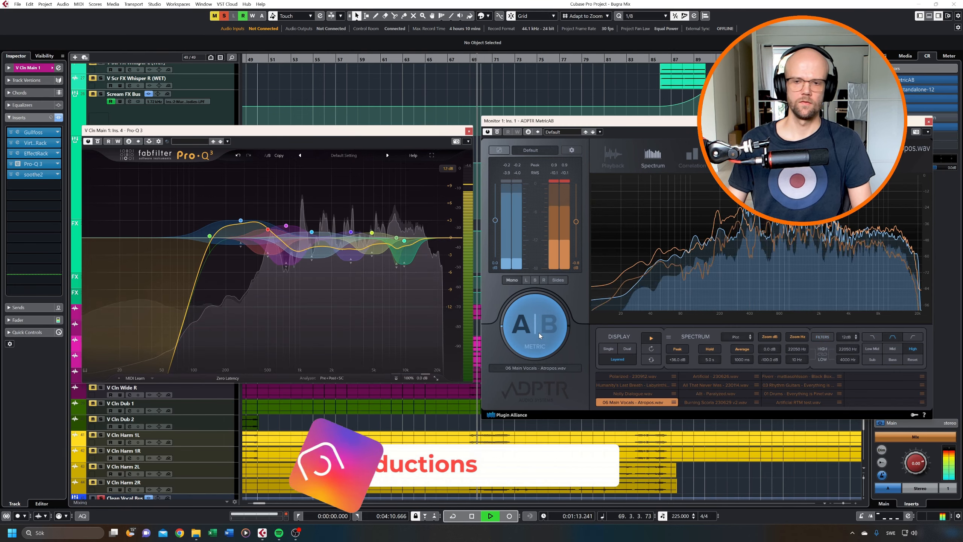
pyautogui.click(539, 333)
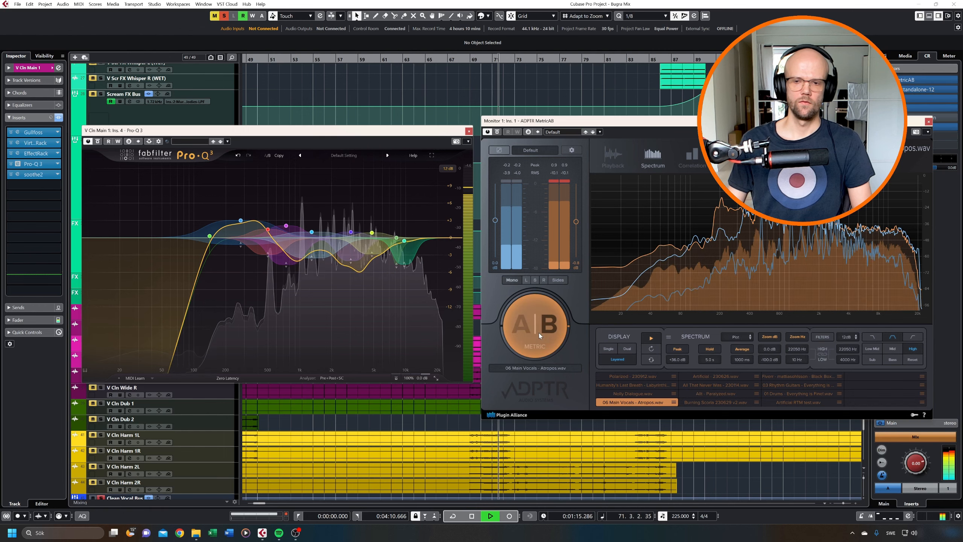
pyautogui.click(539, 332)
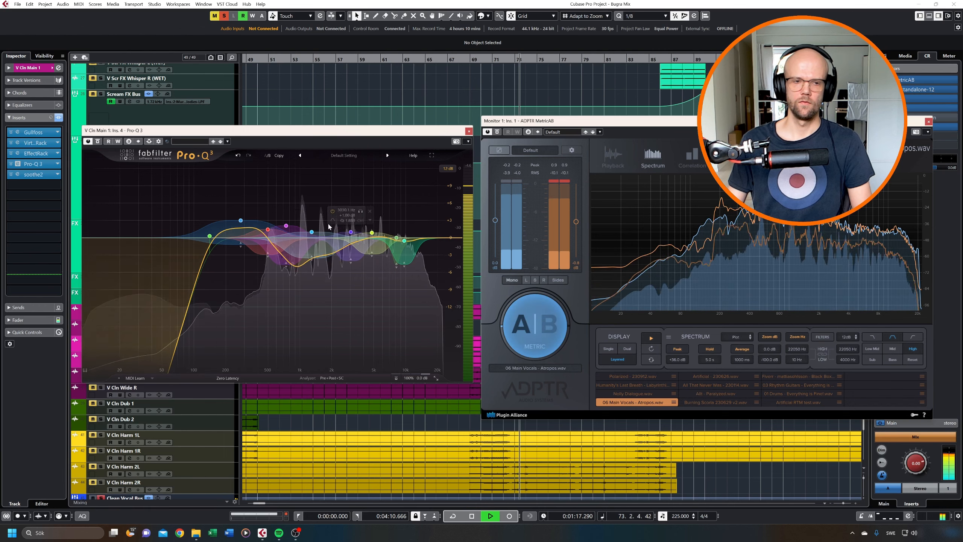
pyautogui.press('space')
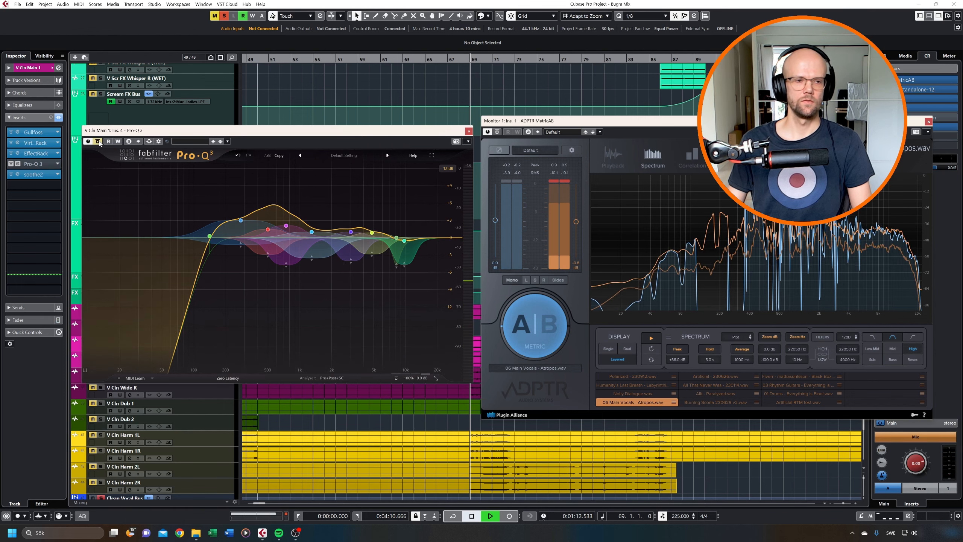
# - Compare the vocal with the Pro-Q 3 EQ bypassed and active during playback
pyautogui.press('space')
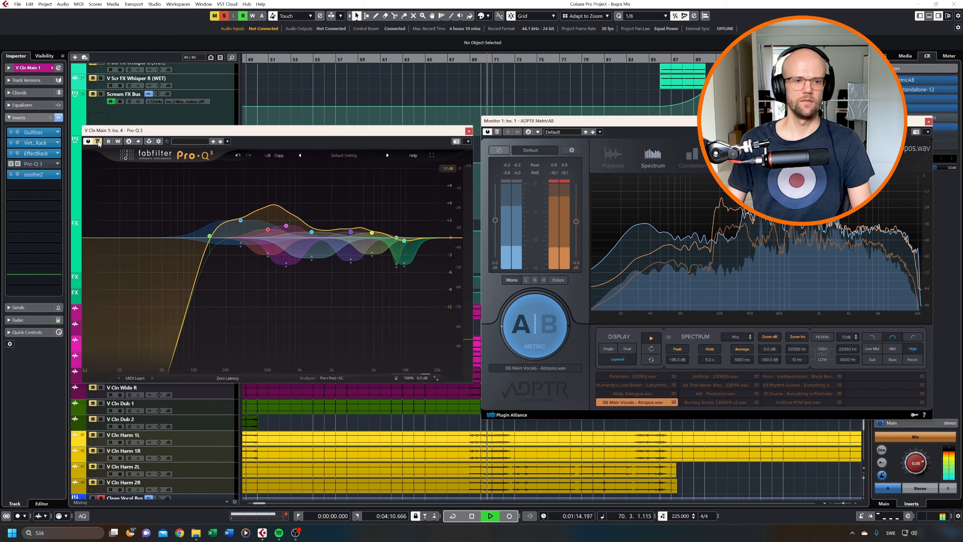
pyautogui.click(98, 143)
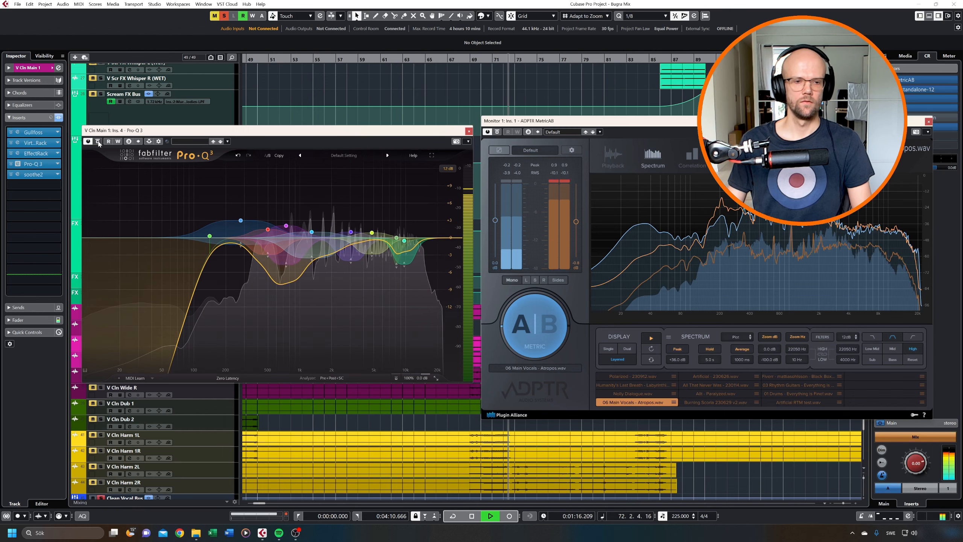
pyautogui.click(99, 143)
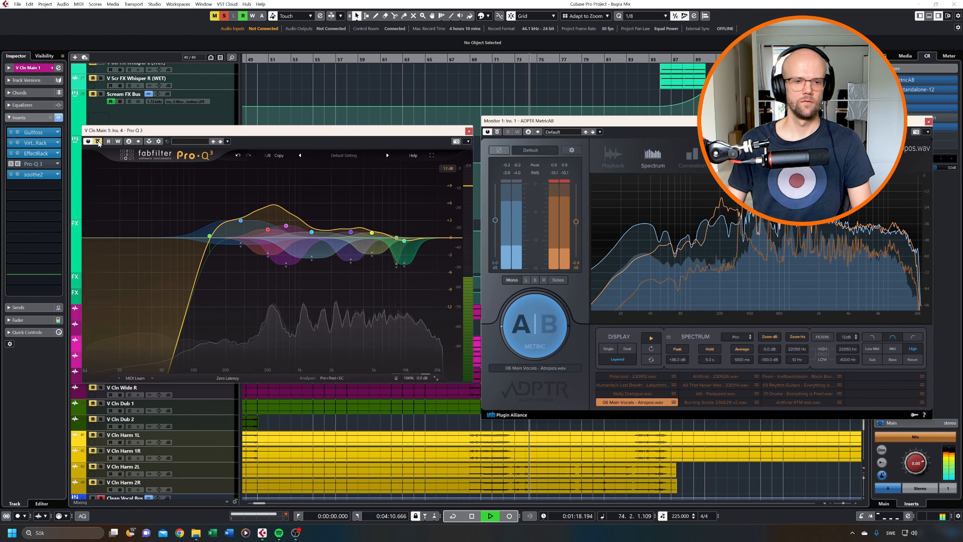
pyautogui.click(98, 143)
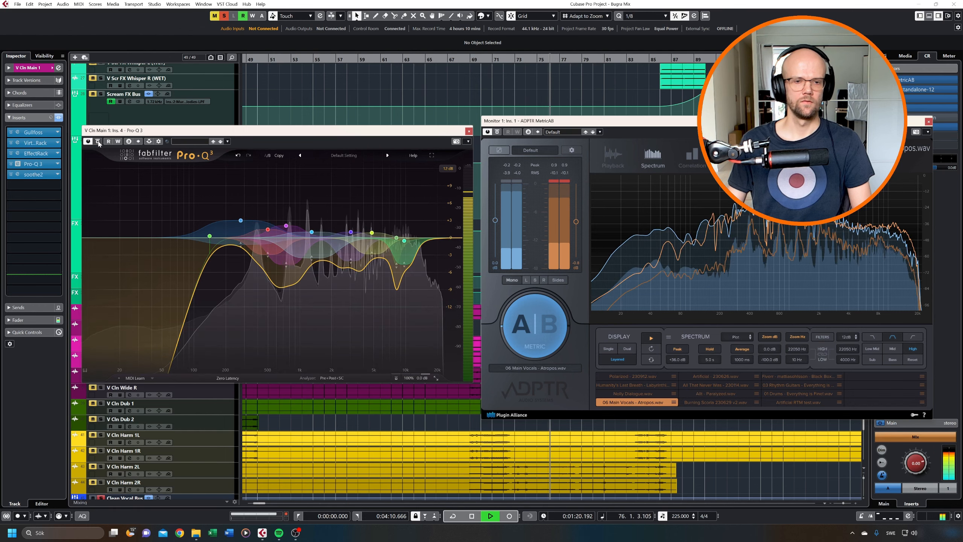
pyautogui.press('space')
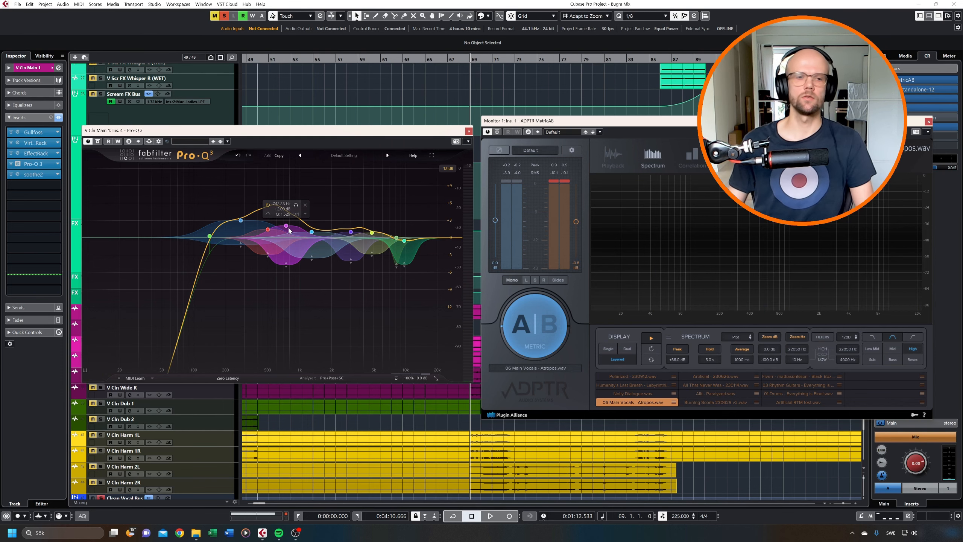
# - Close the MetricAB window and open the full MixConsole to view the main clean vocal's sends
pyautogui.click(929, 122)
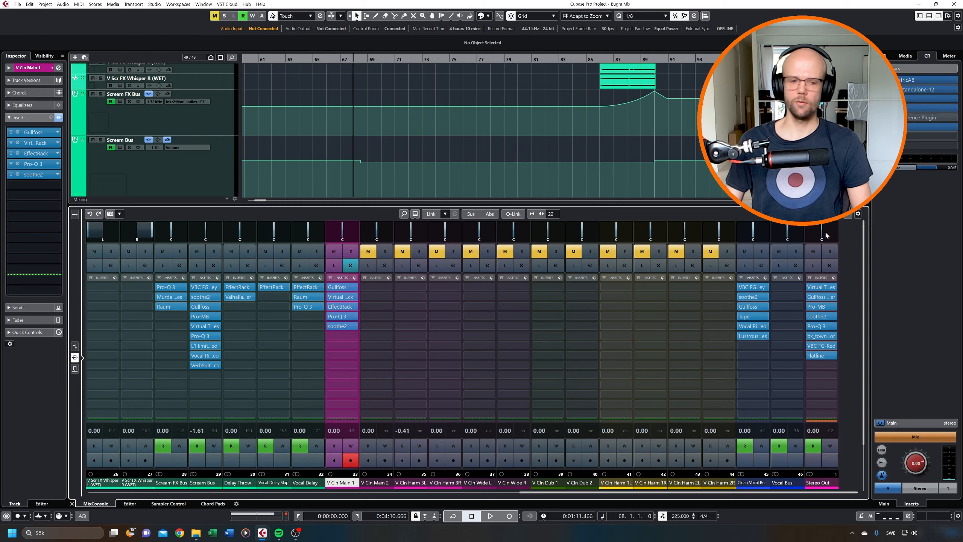
pyautogui.press('F3')
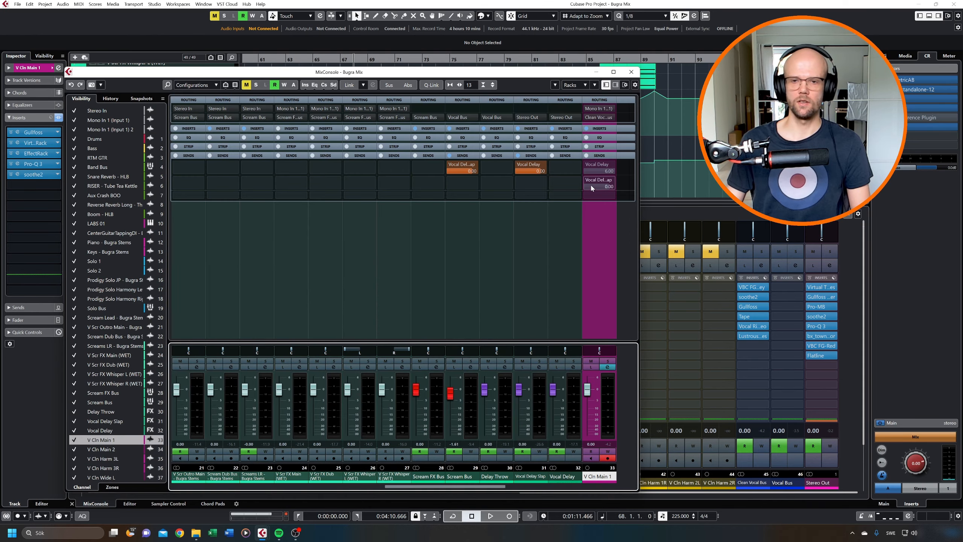
# - Close the mixer views and open Vocal Rider on the Clean Vocal Bus to watch its level riding during playback
pyautogui.click(632, 72)
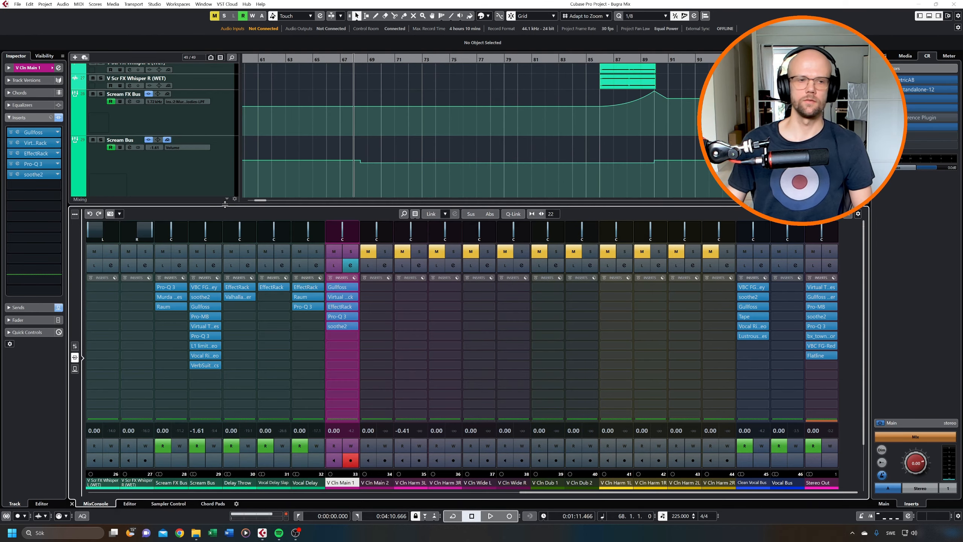
pyautogui.click(929, 15)
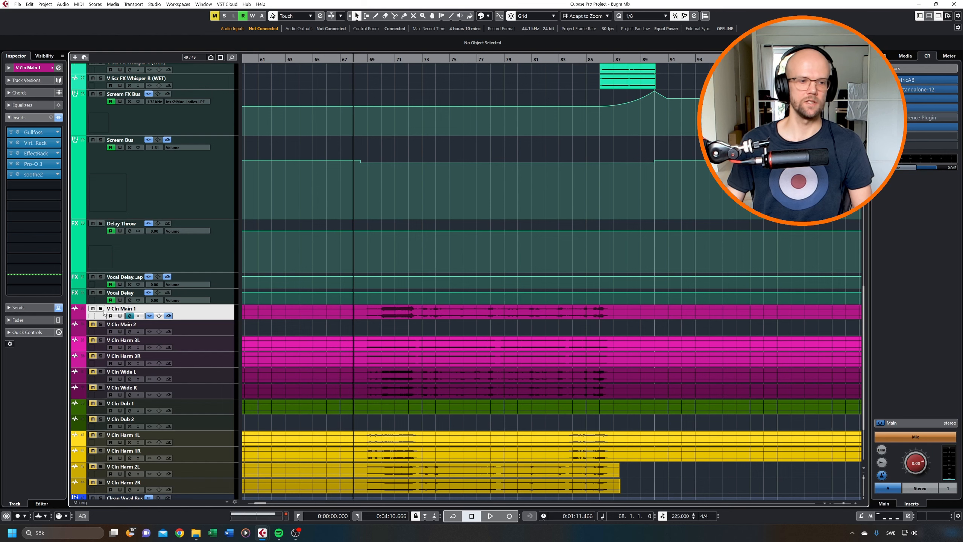
pyautogui.press('space')
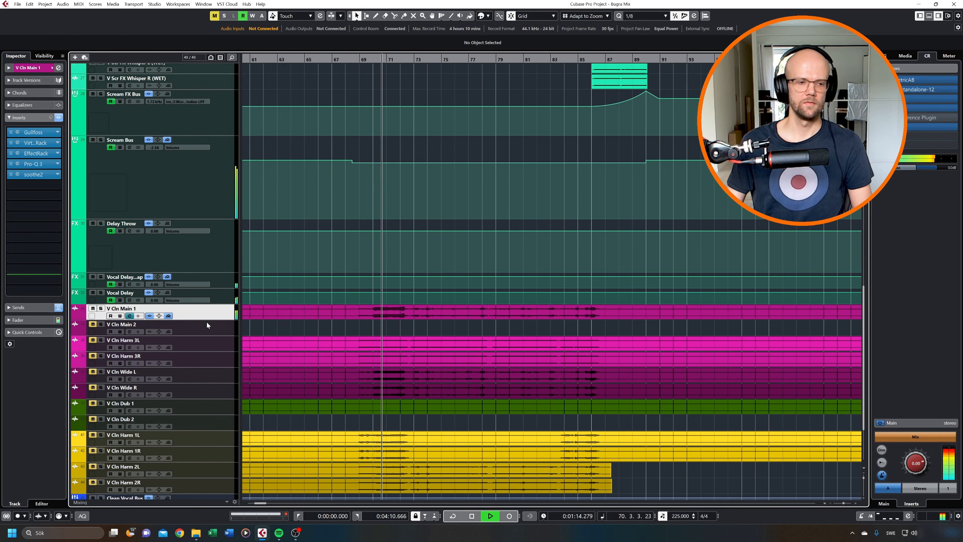
pyautogui.scroll(-3, 206, 321)
pyautogui.click(216, 416)
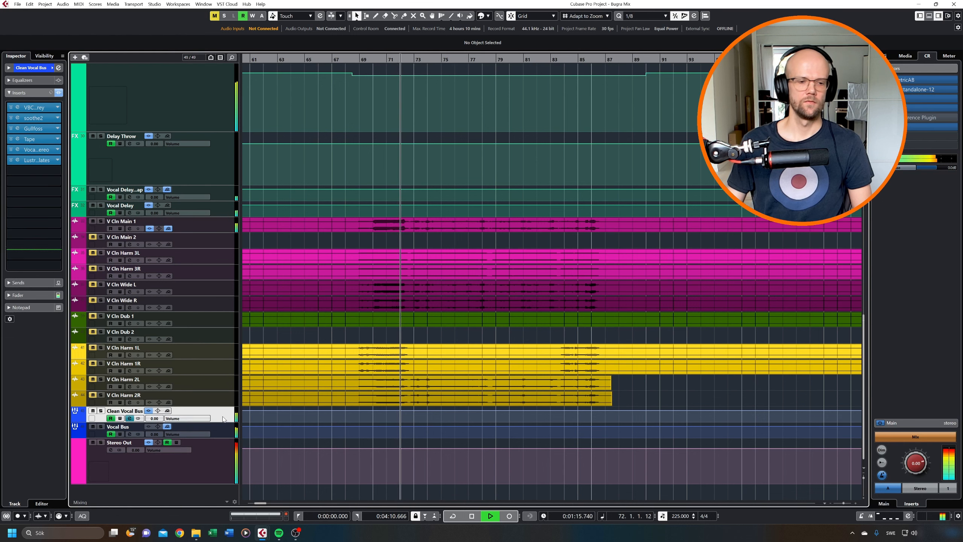
pyautogui.click(30, 151)
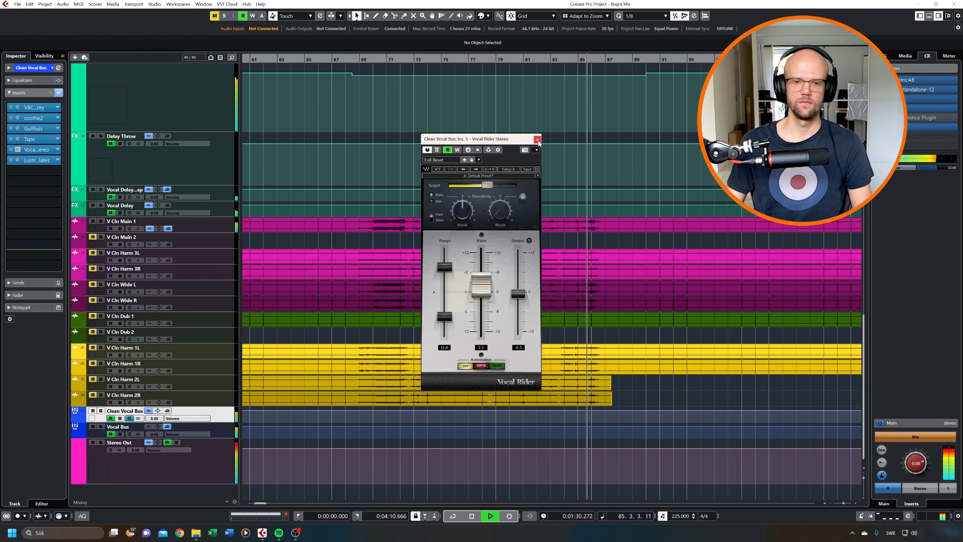
pyautogui.click(537, 140)
pyautogui.press('space')
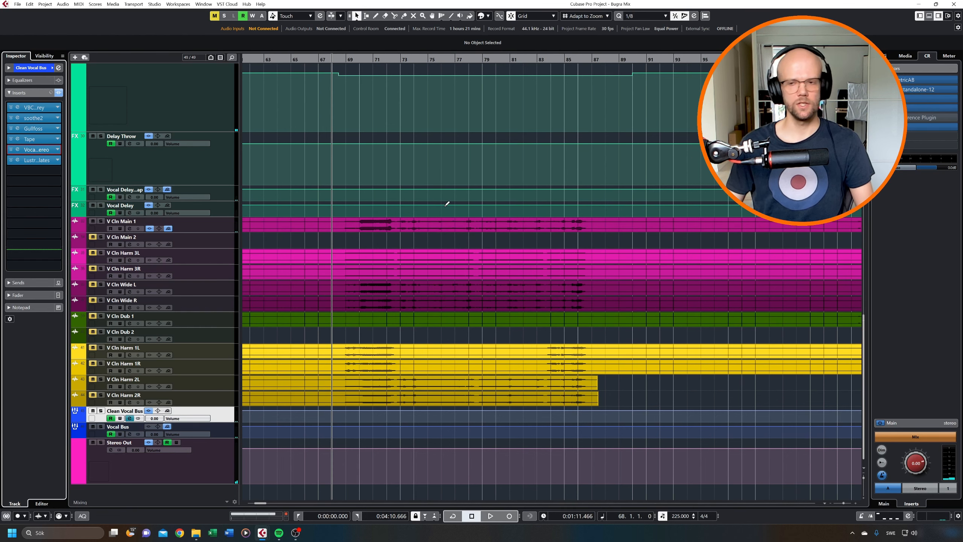
# - Solo the V Cln Wide L and V Cln Wide R tracks and move them directly below V Cln Main 1
pyautogui.scroll(-5, 439, 180)
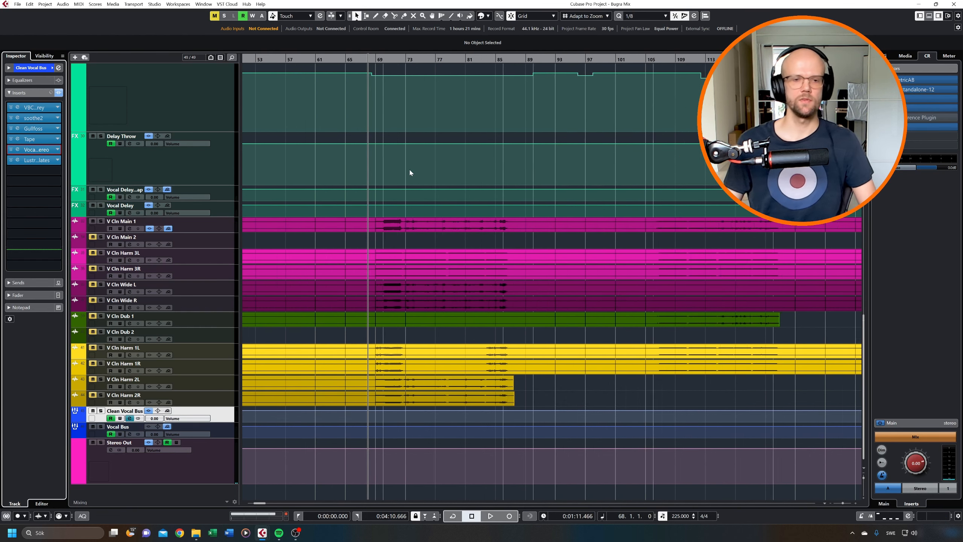
pyautogui.scroll(3, 434, 168)
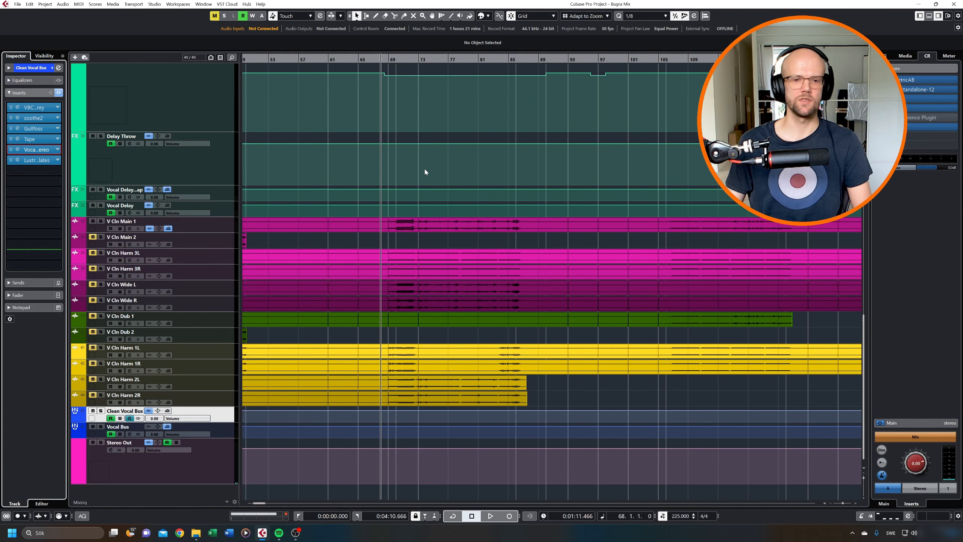
pyautogui.scroll(1, 442, 232)
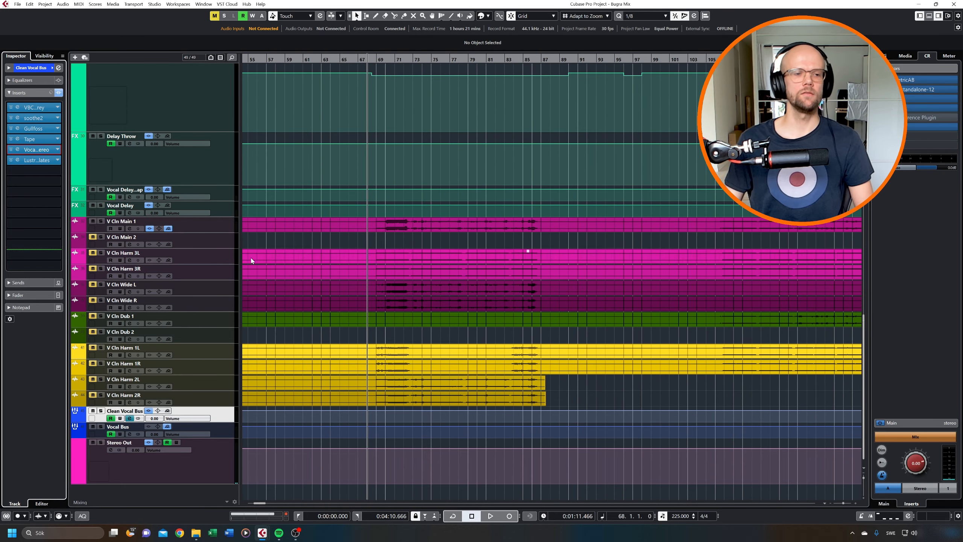
pyautogui.click(210, 272)
pyautogui.click(206, 291)
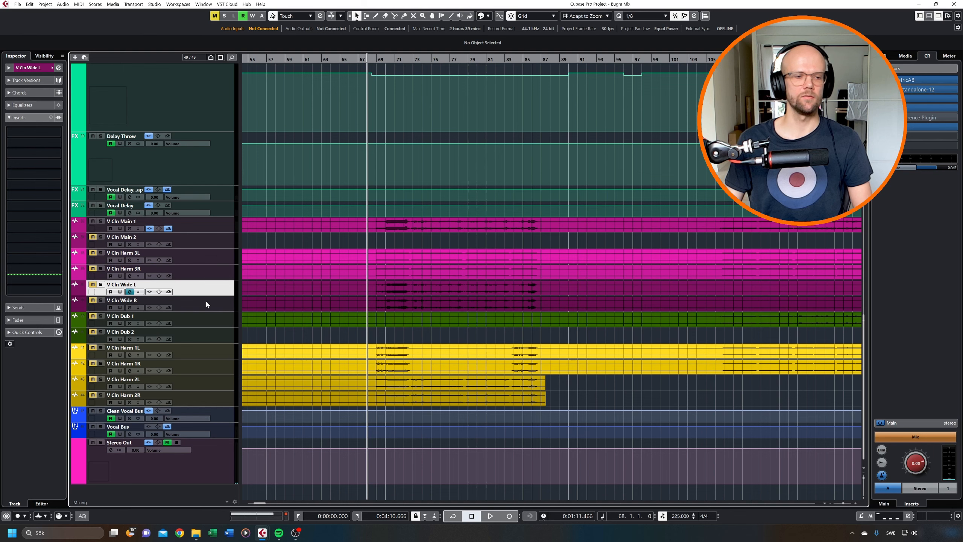
pyautogui.keyDown('shift'); pyautogui.click(206, 300); pyautogui.keyUp('shift')
pyautogui.moveTo(206, 261); pyautogui.dragTo(207, 262)
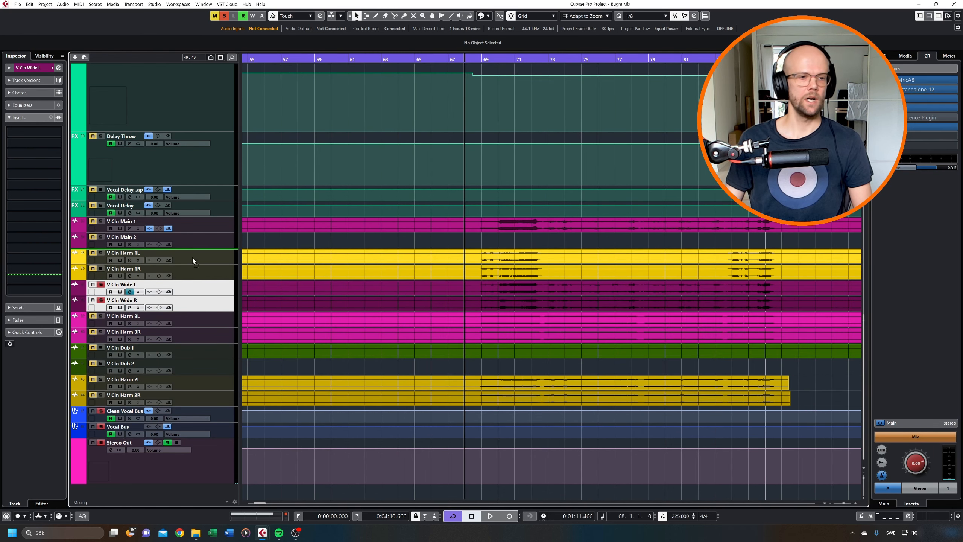
pyautogui.moveTo(195, 240); pyautogui.dragTo(195, 239)
# - Play the soloed wide vocals briefly from bar 69
pyautogui.scroll(2, 565, 254)
pyautogui.click(365, 60)
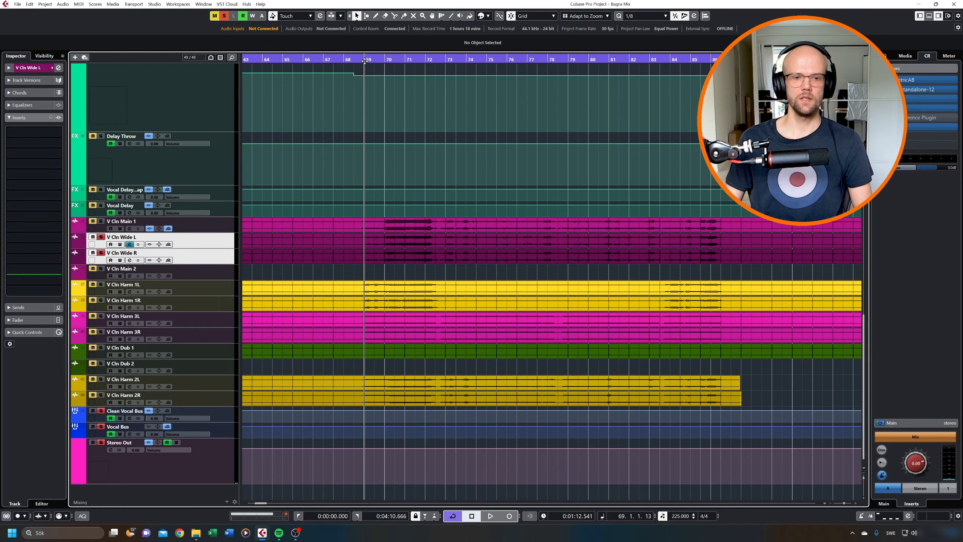
pyautogui.press('space')
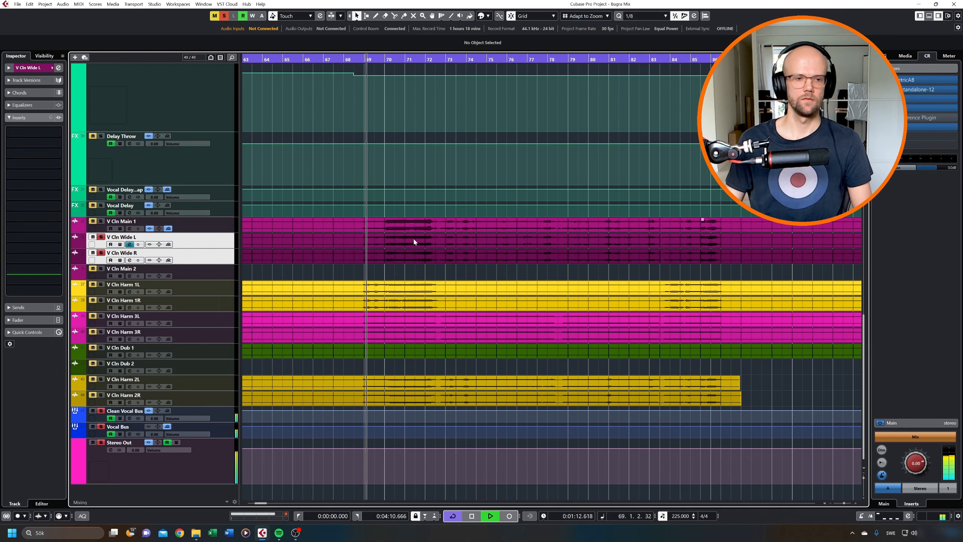
pyautogui.press('space')
# - Pan V Cln Wide L and R hard left and right and copy the insert chain of V Cln Main 1 onto them
pyautogui.click(927, 17)
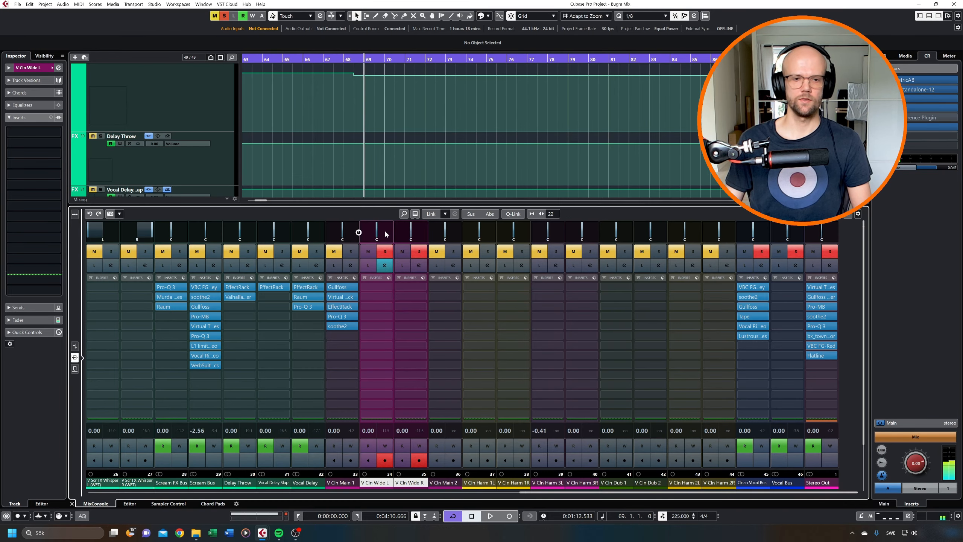
pyautogui.moveTo(339, 278); pyautogui.dragTo(381, 288)
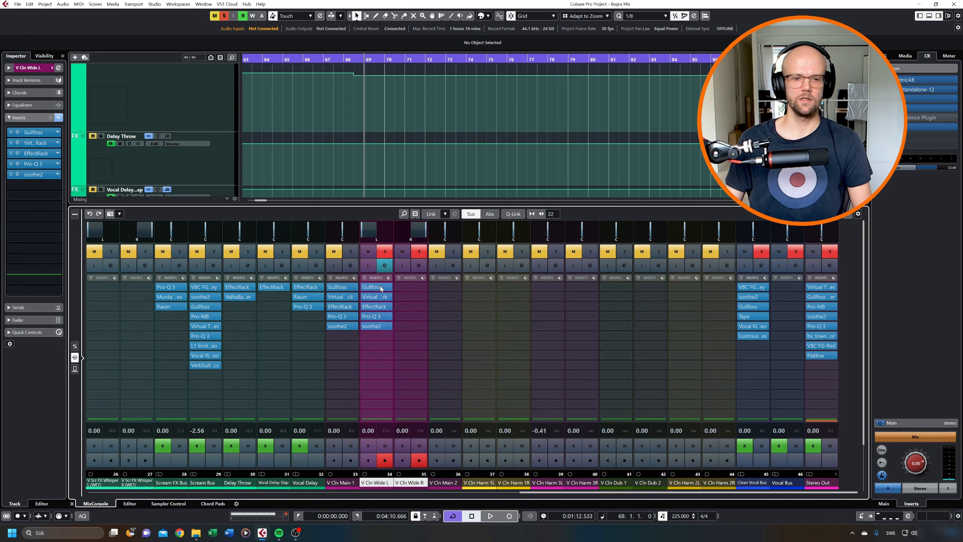
# - Adjust Pro-Q 3 on V Cln Wide L and set the FG-DS de-esser in its Virtual Mix Rack to 4.38 dB
pyautogui.click(373, 317)
pyautogui.moveTo(498, 339); pyautogui.dragTo(475, 356)
pyautogui.doubleClick(501, 364)
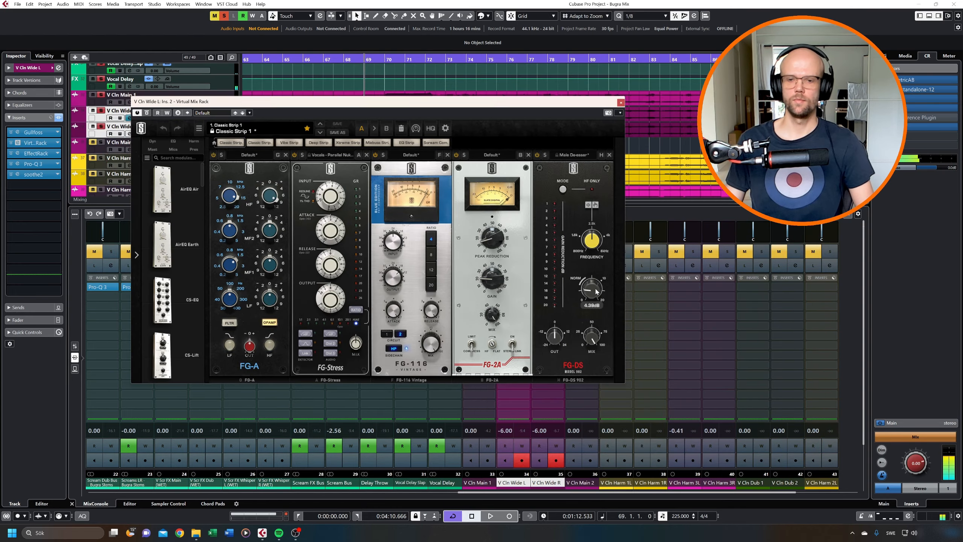
pyautogui.click(620, 103)
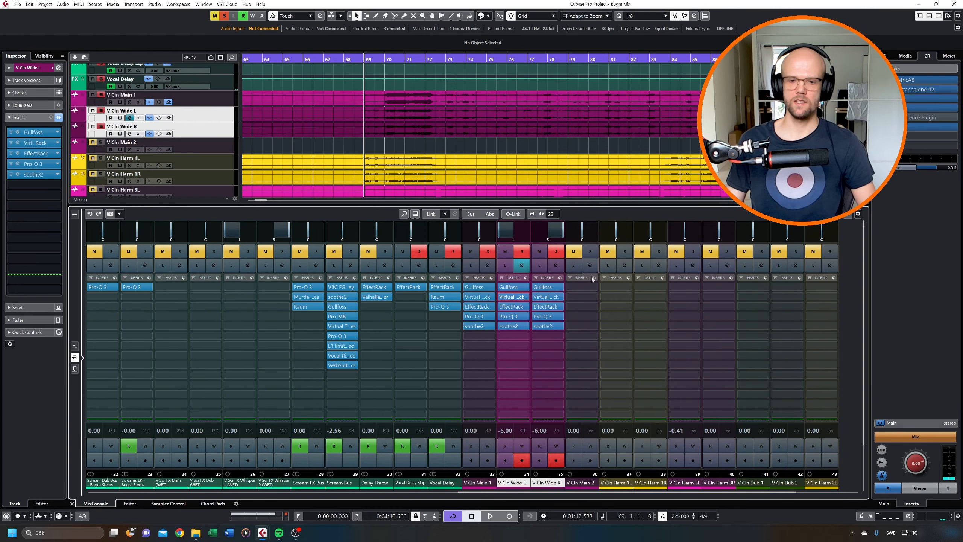
# - Replace the Virtual Mix Rack on V Cln Wide R with a copy of the one on V Cln Wide L
pyautogui.click(561, 298)
pyautogui.click(561, 312)
pyautogui.moveTo(514, 298); pyautogui.dragTo(542, 299)
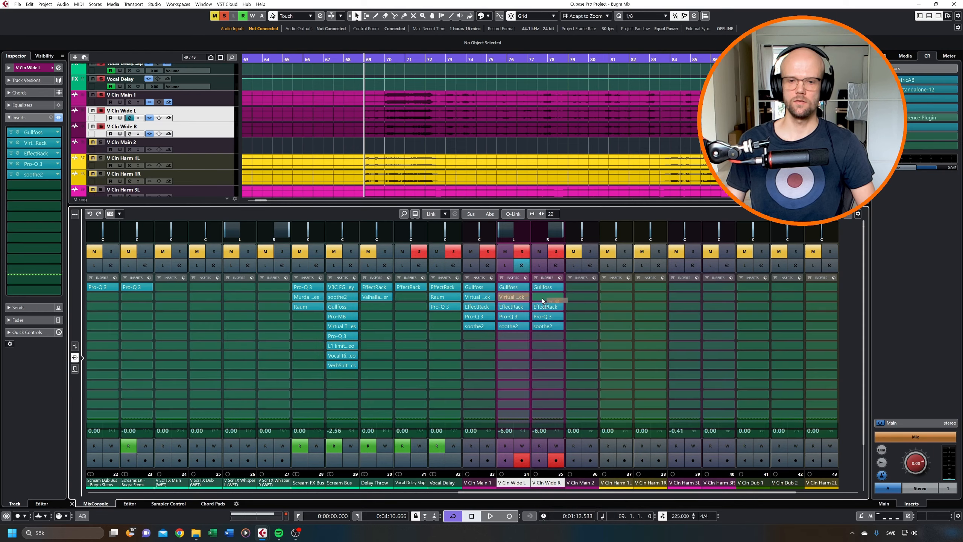
# - Solo the Band Bus during playback to hear the main and wide vocals together with the band
pyautogui.press('space')
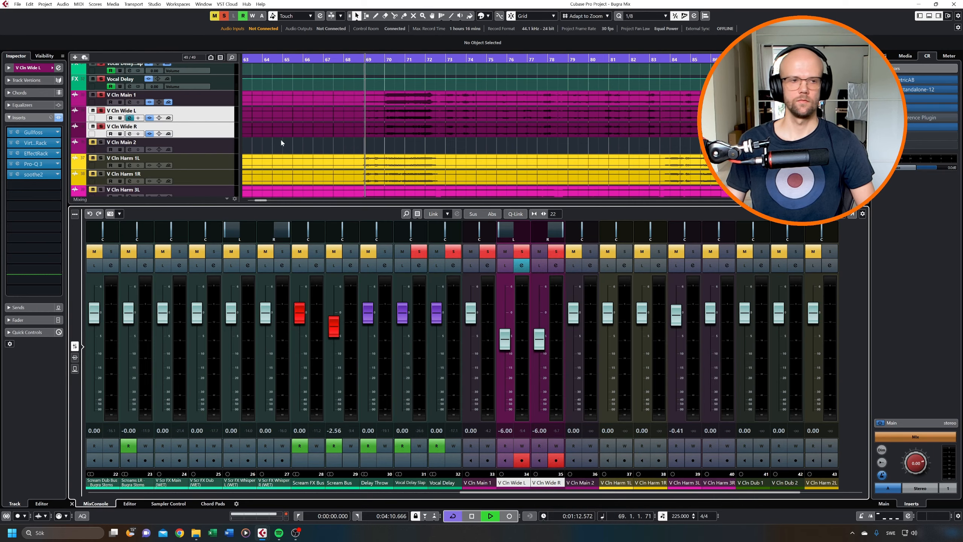
pyautogui.scroll(3, 281, 143)
pyautogui.click(931, 15)
pyautogui.scroll(10, 137, 234)
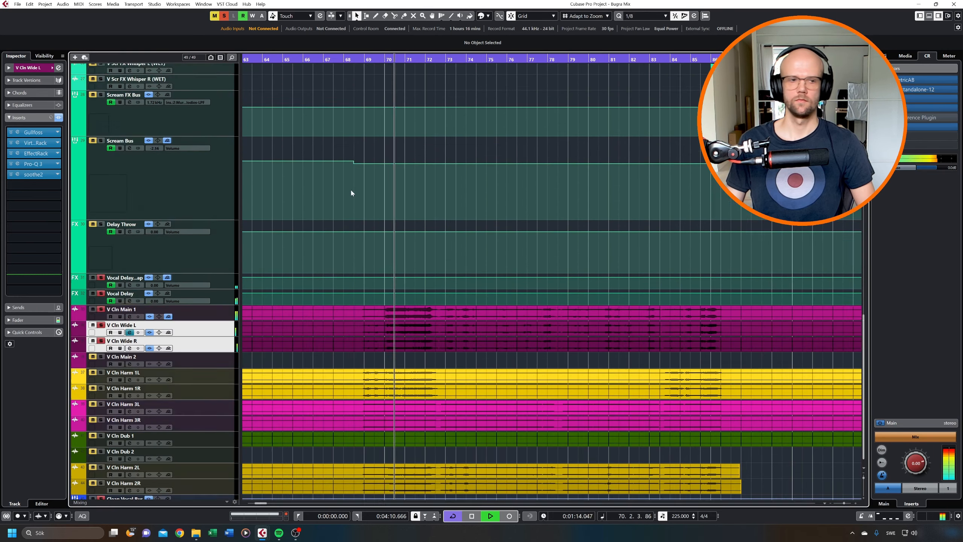
pyautogui.click(102, 139)
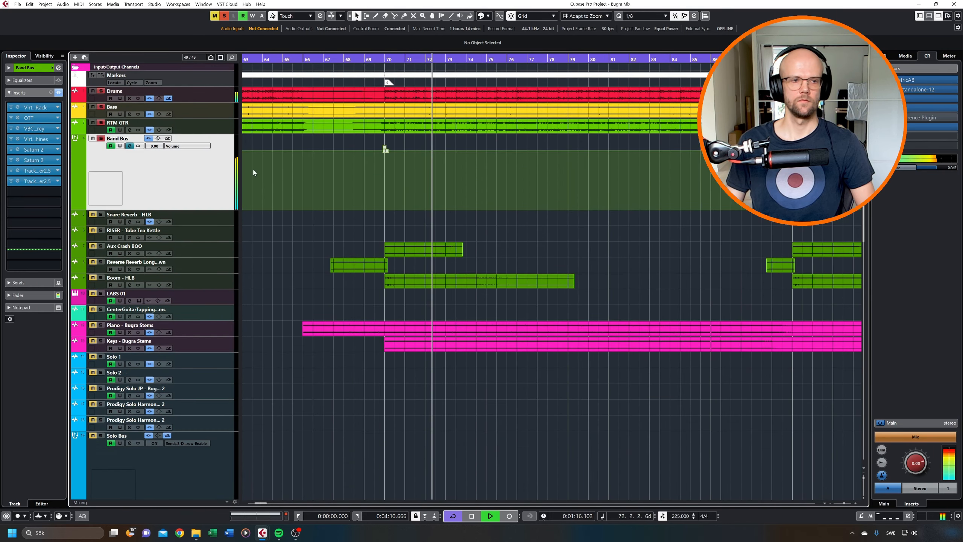
pyautogui.scroll(-10, 351, 289)
pyautogui.scroll(-3, 307, 301)
pyautogui.scroll(-3, 225, 333)
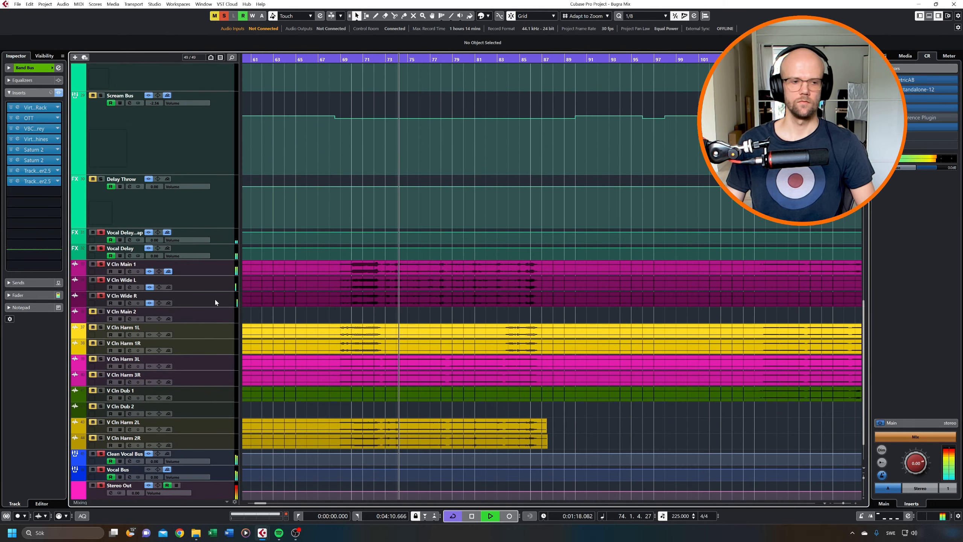
# - Compare the playing mix with the V Cln Wide L and R channels unsoloed and soloed
pyautogui.click(224, 286)
pyautogui.hotkey('alt', 'F3')
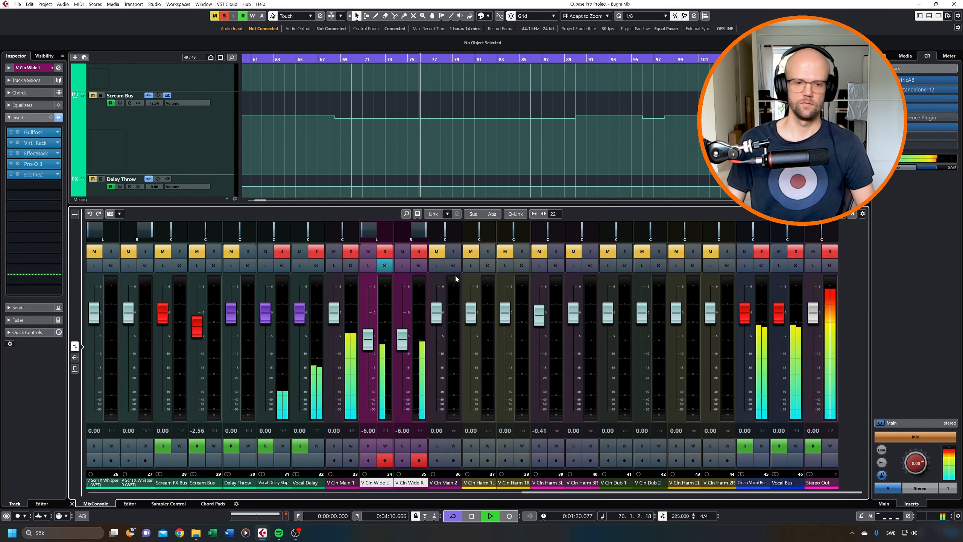
pyautogui.click(419, 253)
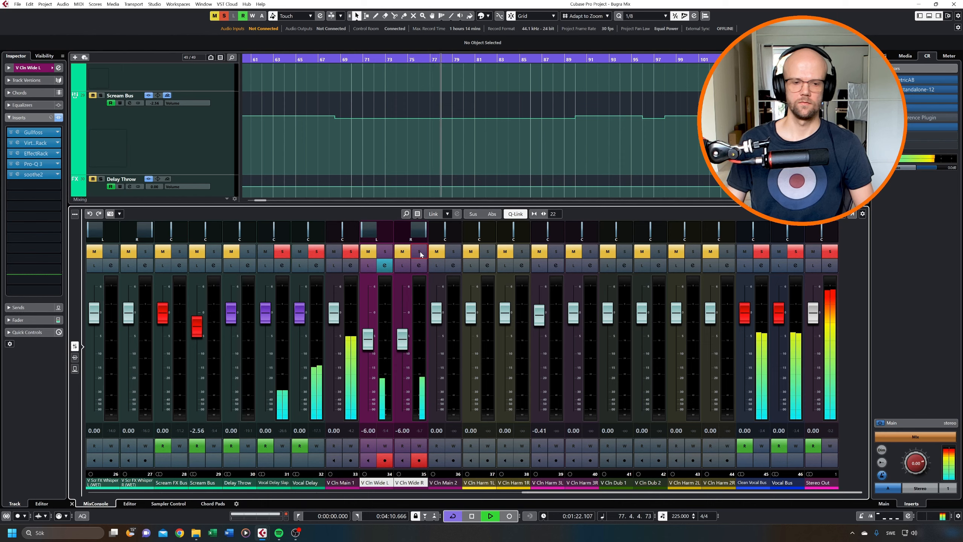
pyautogui.click(420, 252)
# - Lower the linked V Cln Wide L and R faders to -7.83 dB and stop playback
pyautogui.click(403, 342)
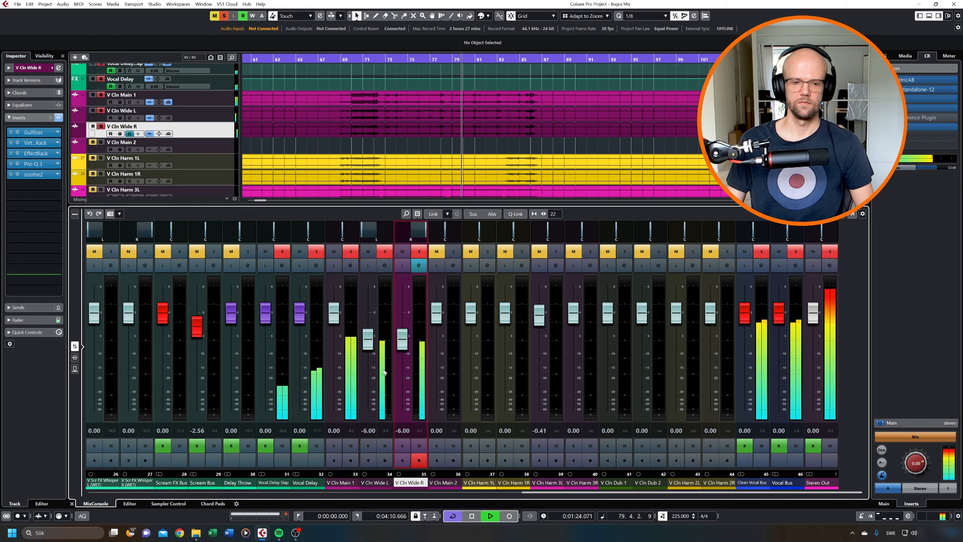
pyautogui.moveTo(404, 345); pyautogui.dragTo(404, 352)
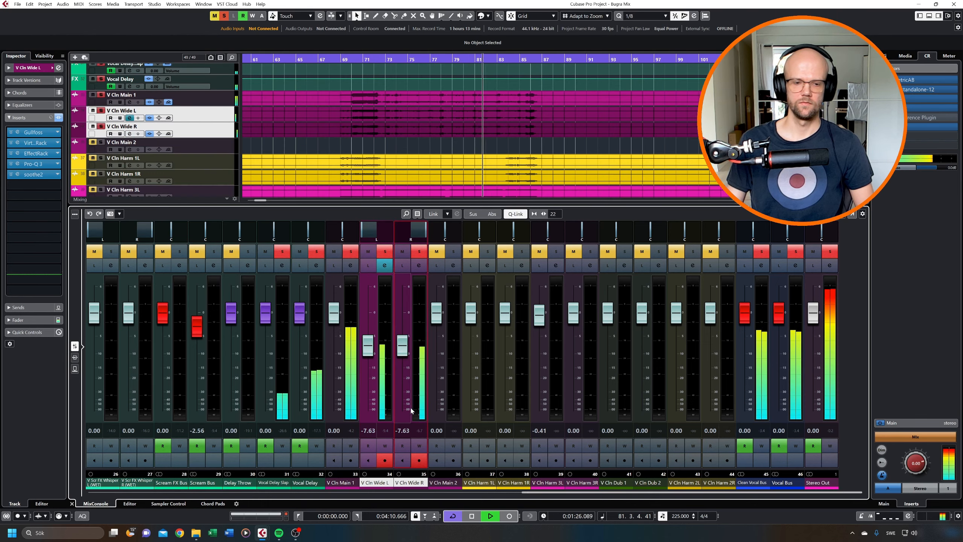
pyautogui.moveTo(405, 352); pyautogui.dragTo(405, 353)
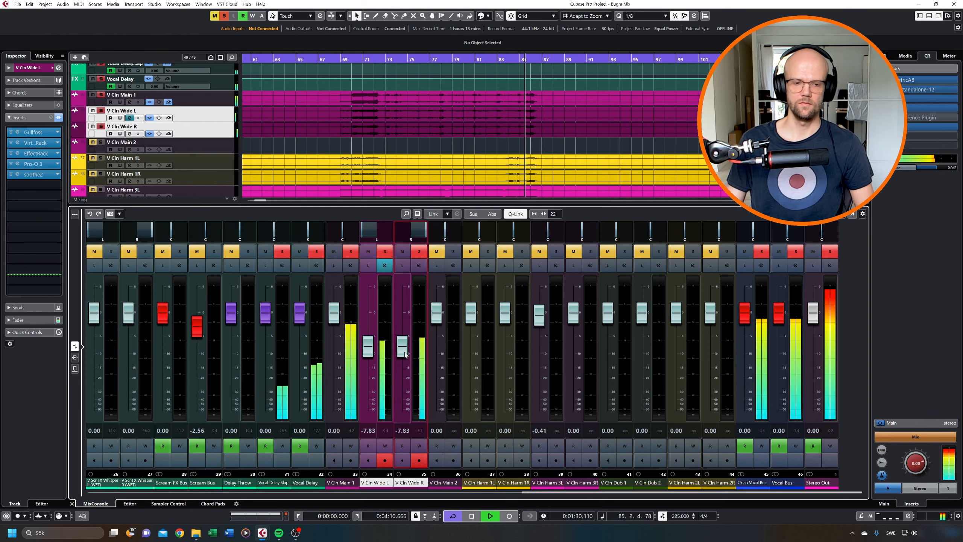
pyautogui.press('space')
# - Solo V Cln Harm 1L and 1R and move both tracks directly below V Cln Wide R
pyautogui.hotkey('ctrl', 'alt', 'e')
pyautogui.click(210, 295)
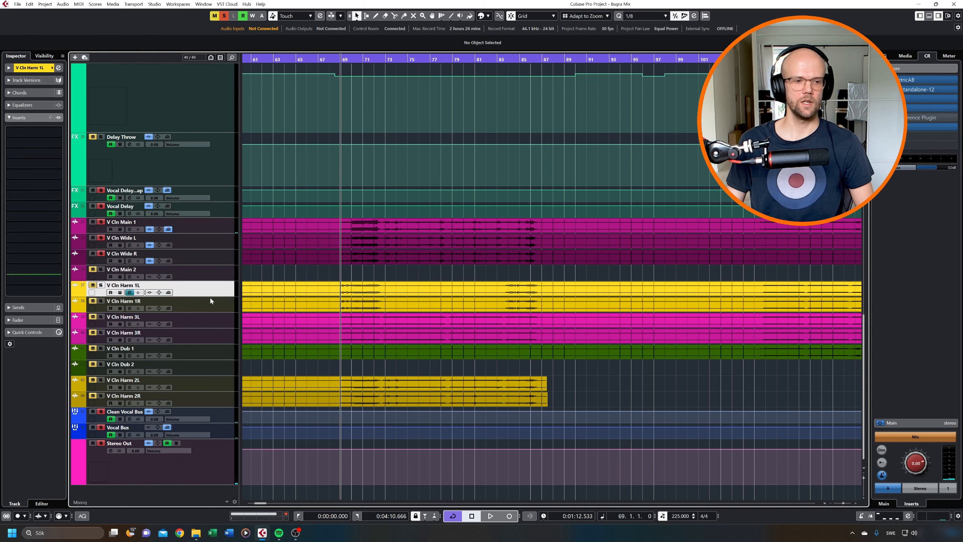
pyautogui.moveTo(209, 272); pyautogui.dragTo(210, 271)
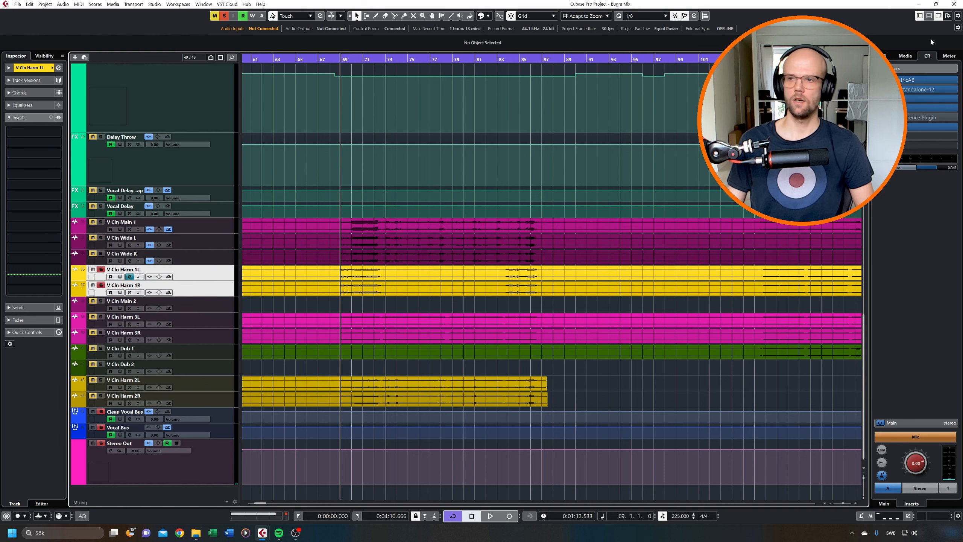
# - Copy the clean vocal insert chain to the V Cln Harm 1, 2 and 3 left and right channels
pyautogui.hotkey('ctrl', 'alt', 'e')
pyautogui.click(75, 357)
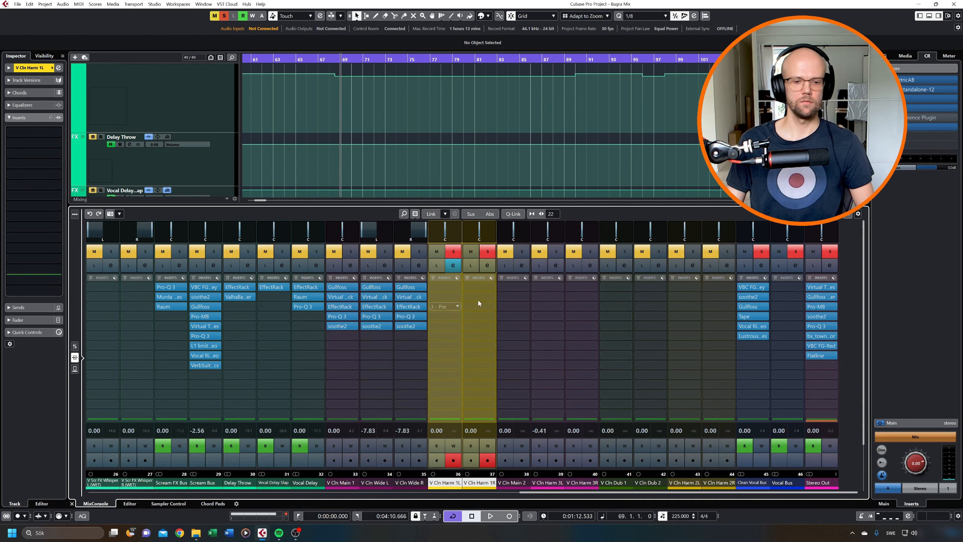
pyautogui.moveTo(435, 278); pyautogui.dragTo(441, 278)
pyautogui.moveTo(444, 278); pyautogui.dragTo(553, 277)
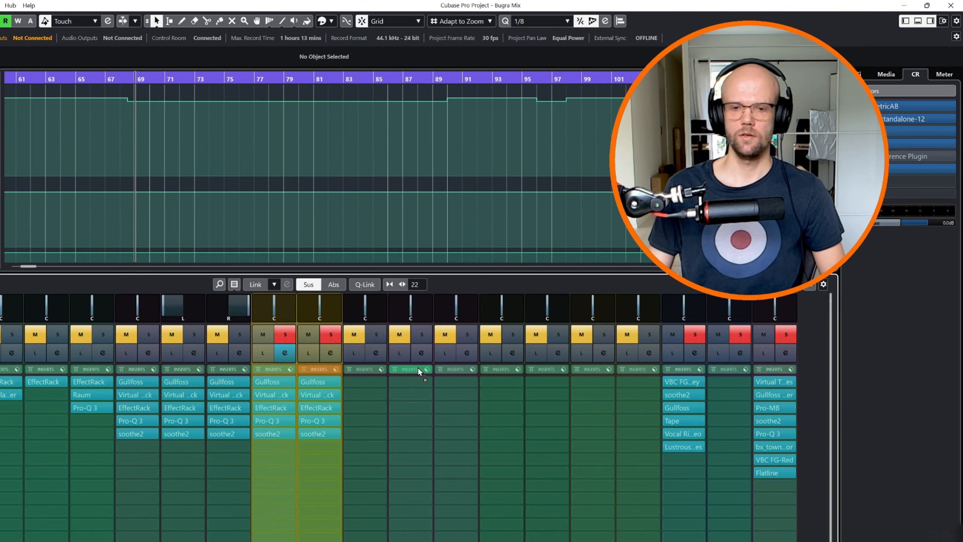
pyautogui.moveTo(417, 367); pyautogui.dragTo(413, 366)
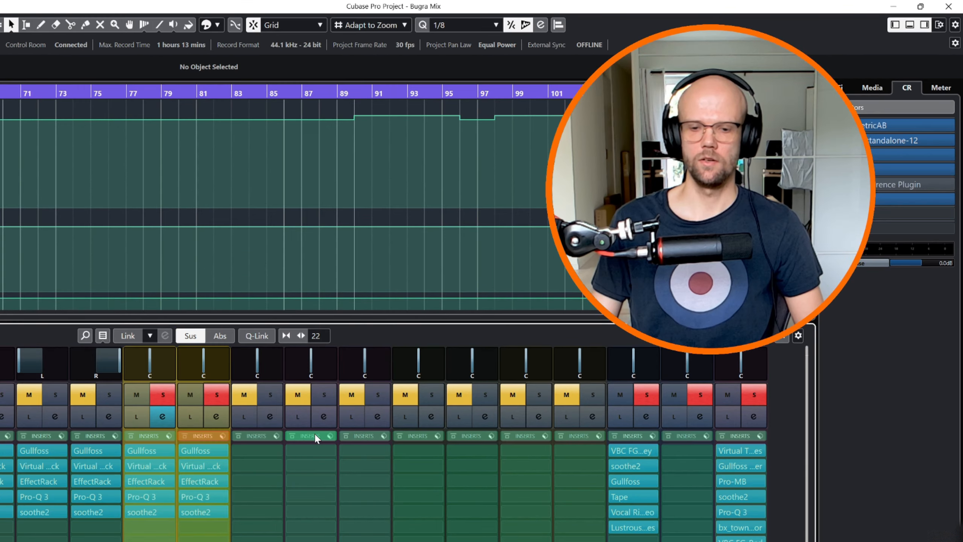
pyautogui.moveTo(311, 435); pyautogui.dragTo(344, 436)
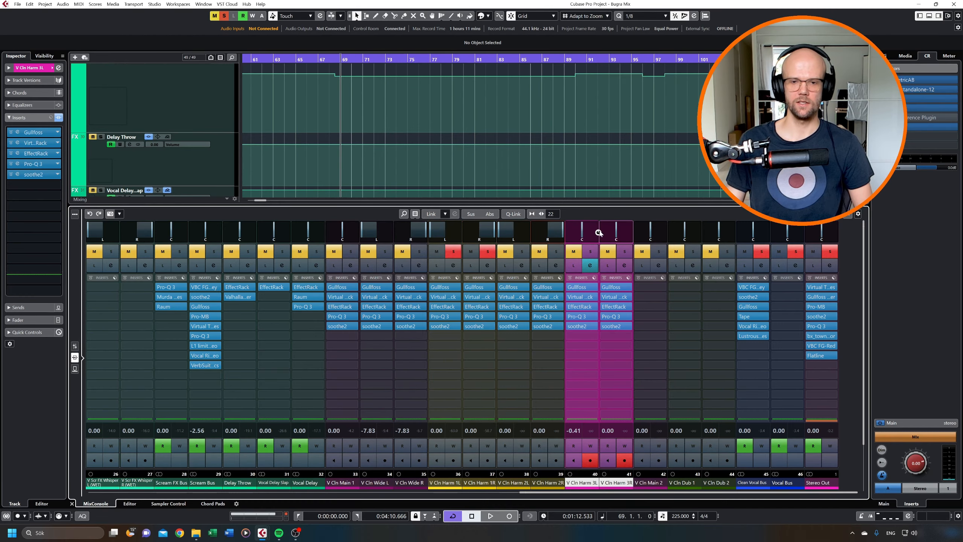
# - Deactivate all solos and play the full mix with the clean vocal channels in view
pyautogui.click(226, 18)
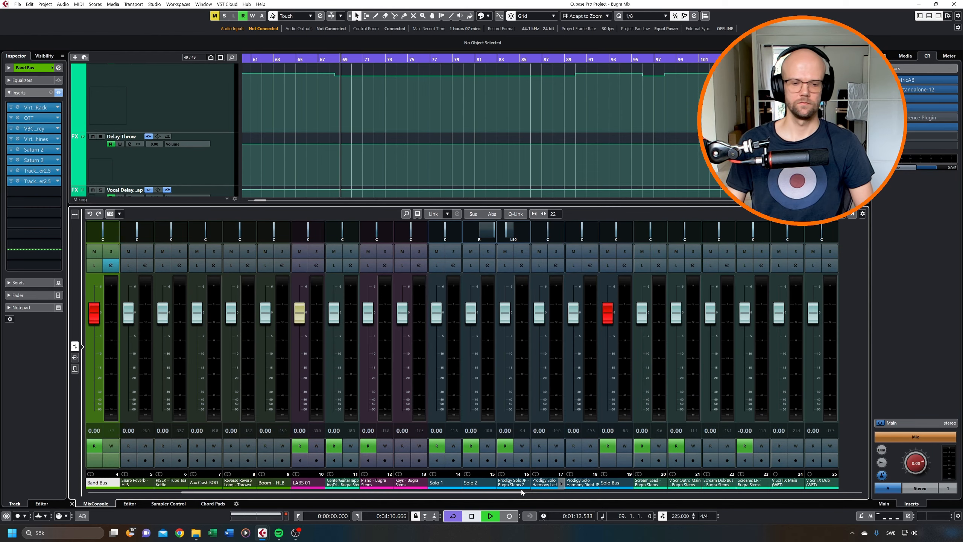
pyautogui.press('space')
pyautogui.hscroll(-3, 740, 500)
pyautogui.hscroll(3, 739, 499)
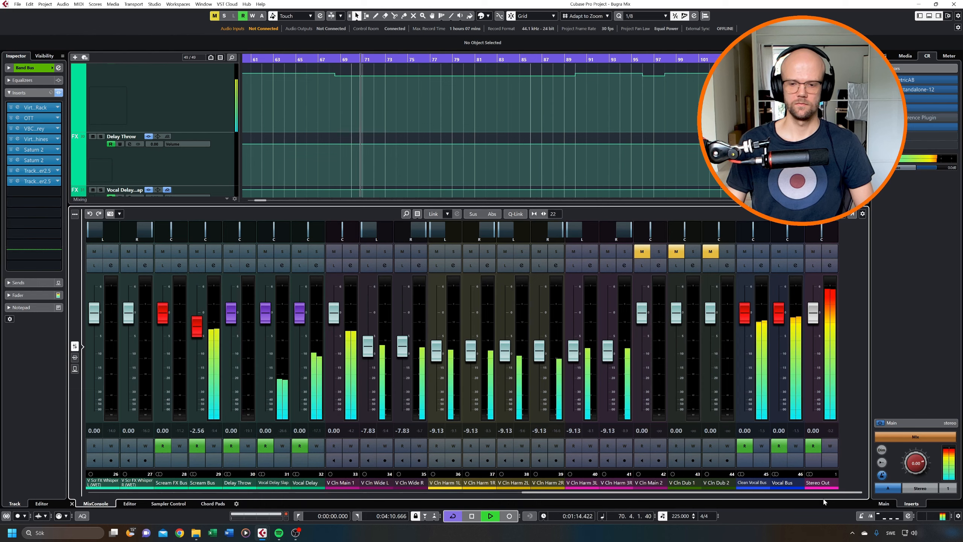
# - Select the V Cln Harm 1L through 3R channels and lower their faders together to -10.2 dB
pyautogui.click(455, 396)
pyautogui.keyDown('shift'); pyautogui.click(625, 383); pyautogui.keyUp('shift')
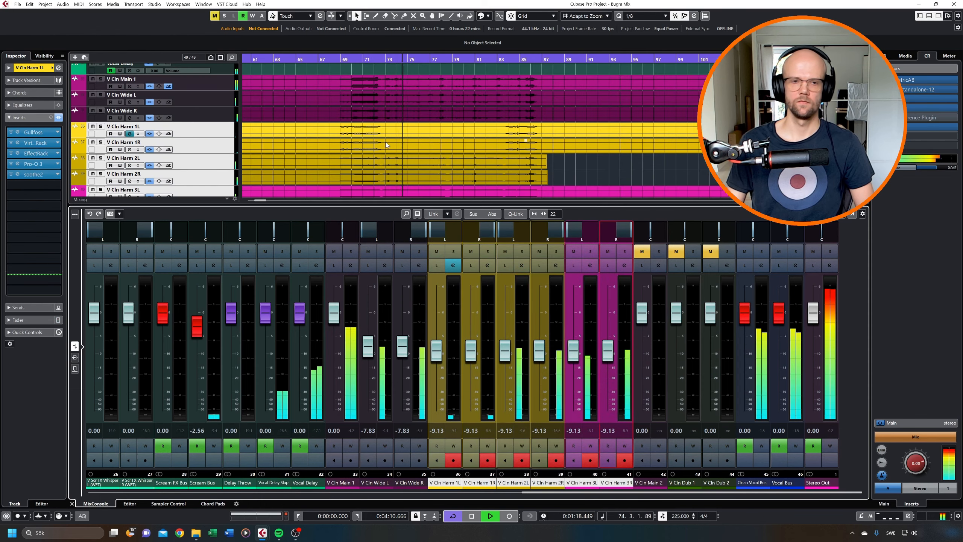
pyautogui.scroll(-2, 376, 131)
pyautogui.scroll(-2, 364, 122)
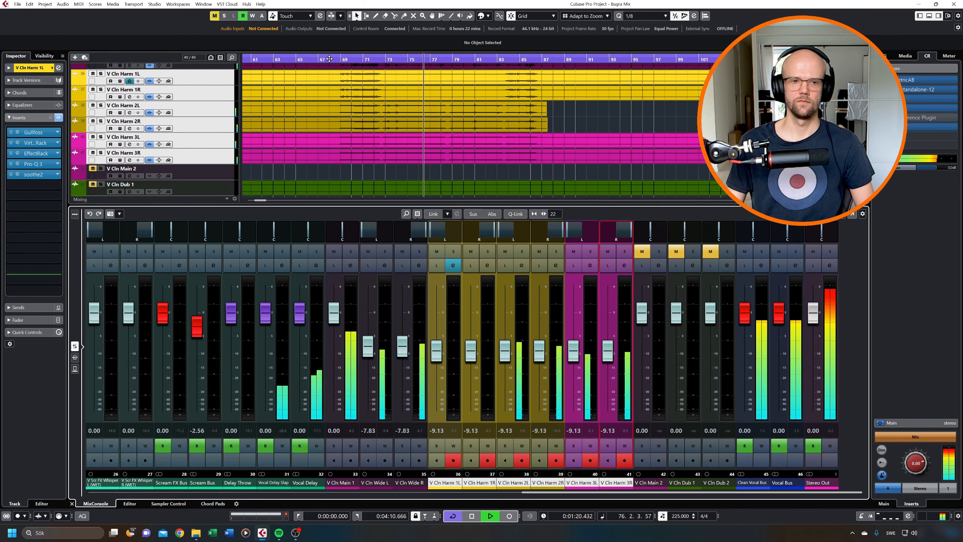
pyautogui.press('g')
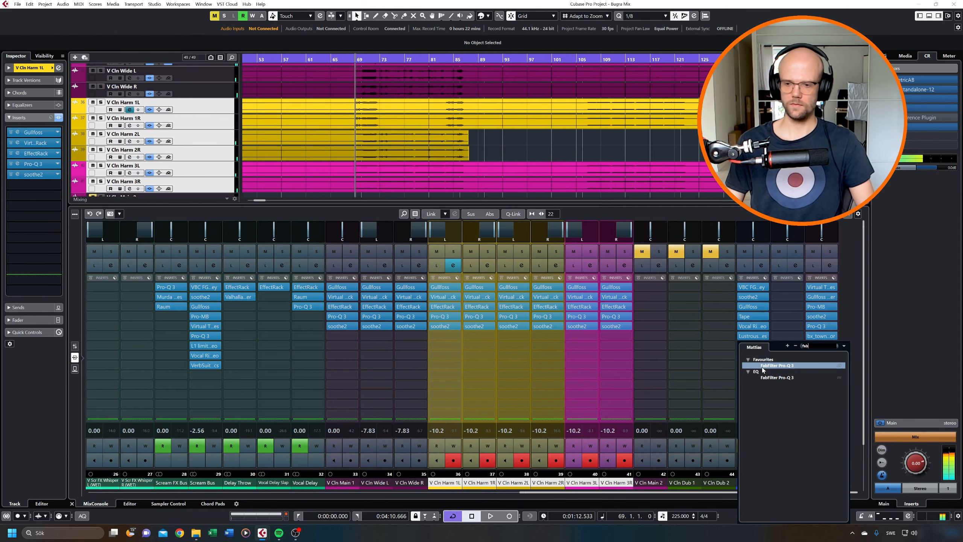
# - Insert FabFilter Pro-Q 3 on the Clean Vocal Bus and place it directly after Tape in the chain
pyautogui.click(753, 347)
pyautogui.moveTo(753, 350); pyautogui.dragTo(754, 300)
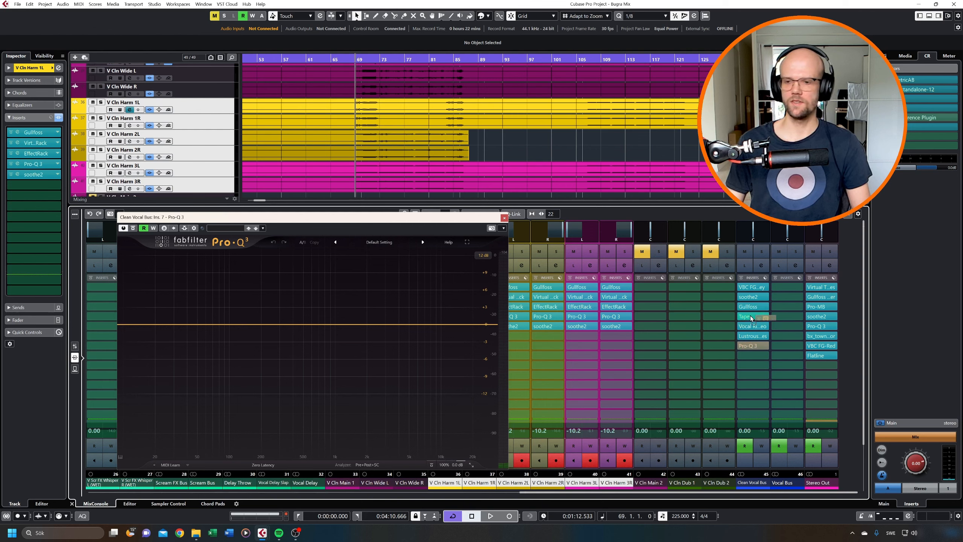
pyautogui.moveTo(753, 329); pyautogui.dragTo(753, 329)
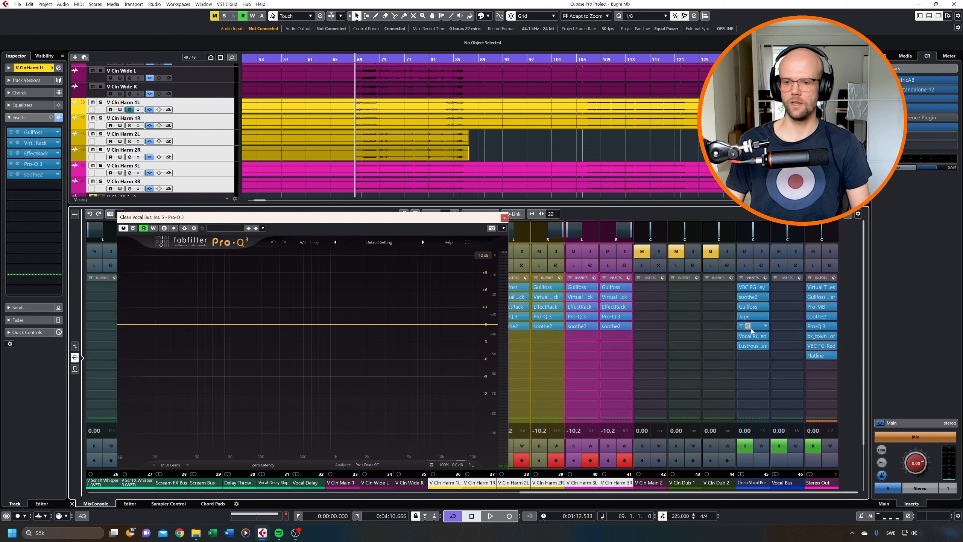
# - Play the mix and add two dynamic bell cuts in the bus's Pro-Q 3, one around 10 kHz and one slightly lower
pyautogui.moveTo(445, 218); pyautogui.dragTo(614, 213)
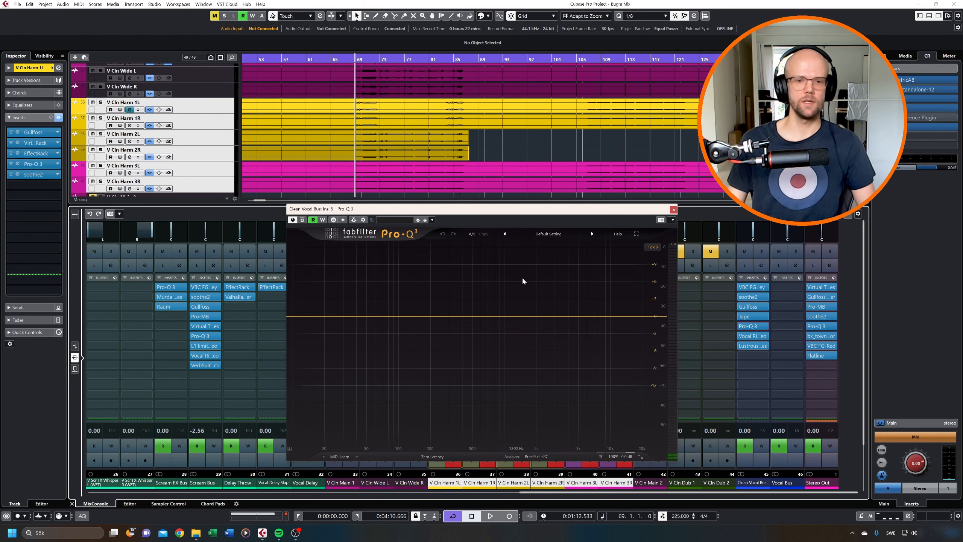
pyautogui.press('space')
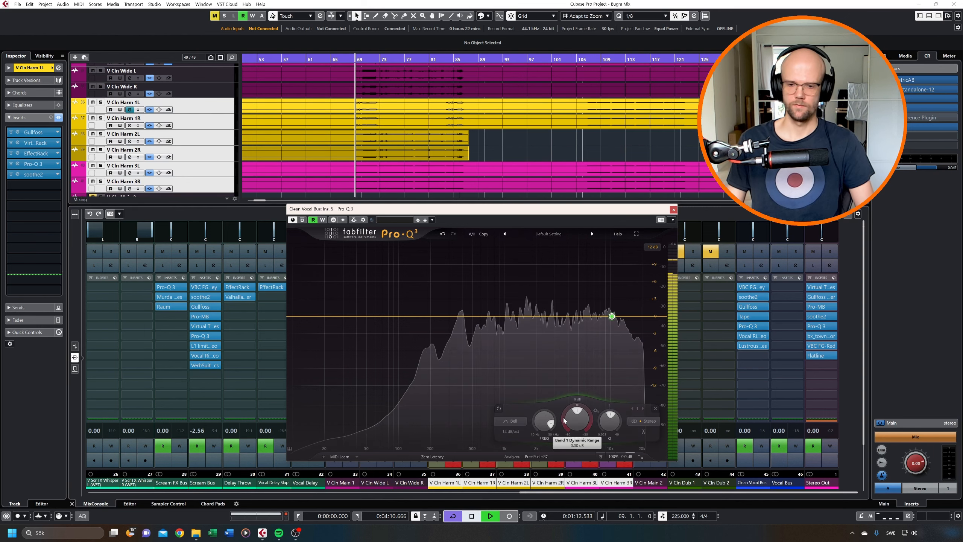
pyautogui.moveTo(565, 422); pyautogui.dragTo(567, 444)
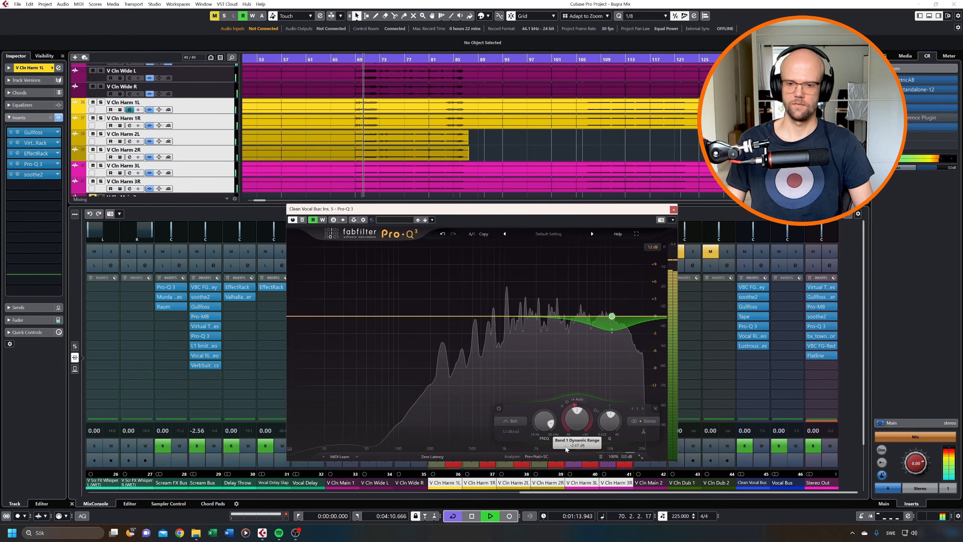
pyautogui.moveTo(628, 287)
pyautogui.moveTo(622, 296); pyautogui.dragTo(618, 295)
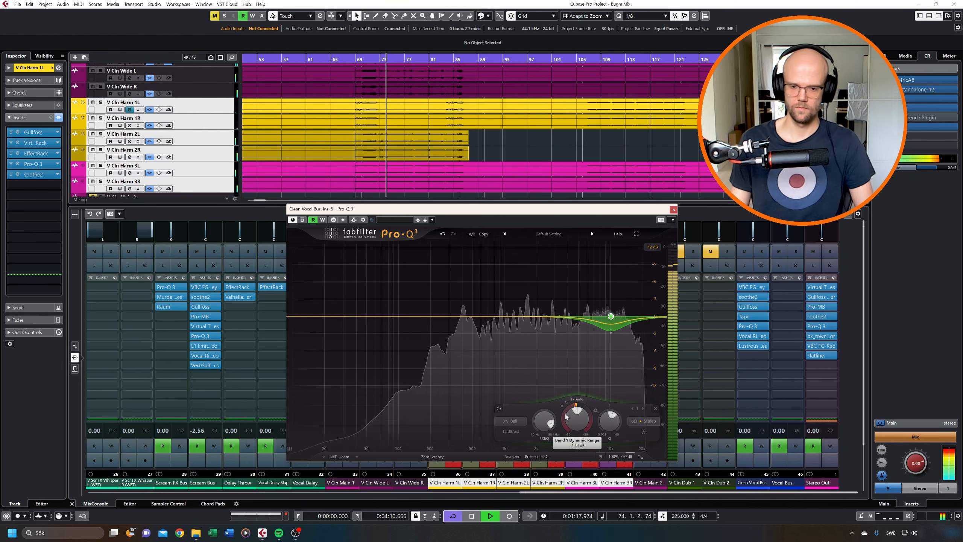
pyautogui.moveTo(639, 340)
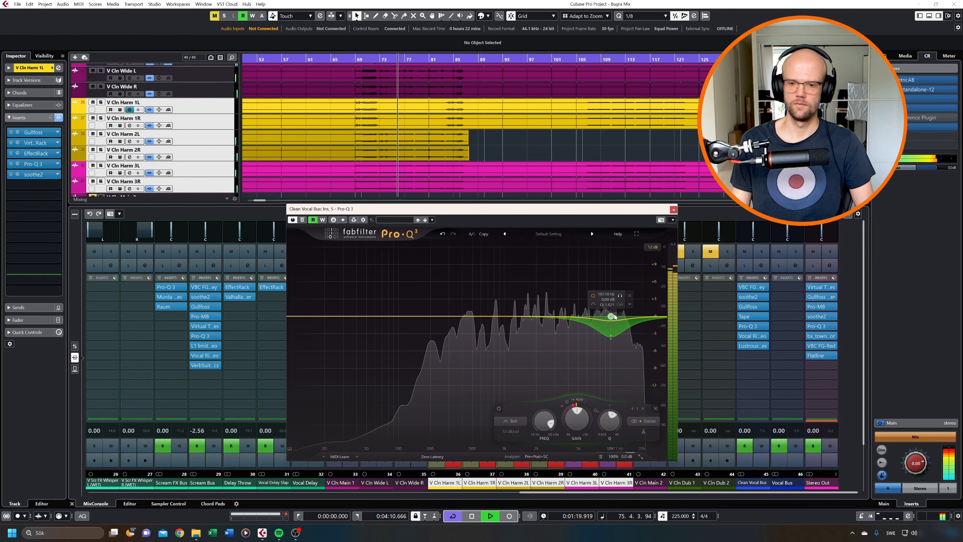
pyautogui.moveTo(611, 316); pyautogui.dragTo(579, 320)
pyautogui.scroll(2, 608, 314)
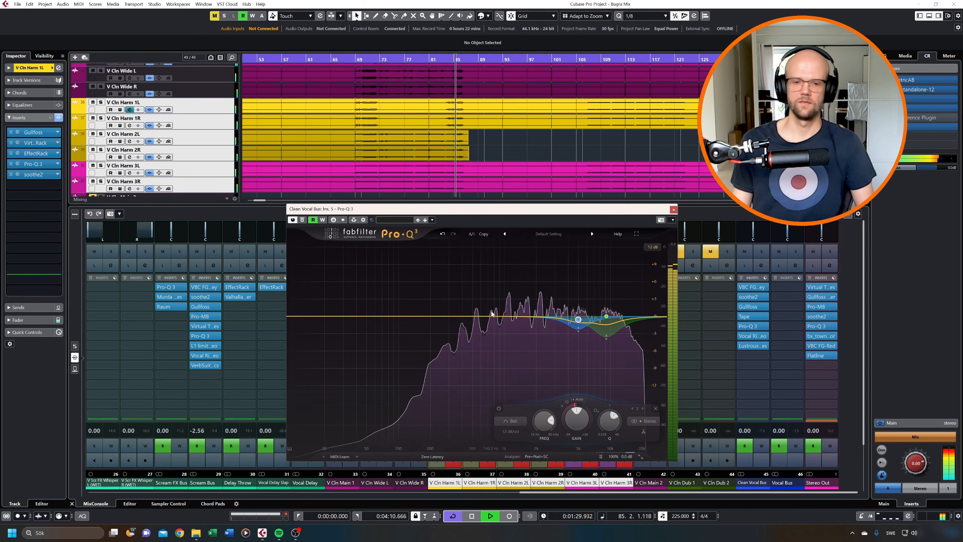
# - Add a send from V Cln Main 1 to Delay Throw below its two existing delay sends
pyautogui.press('alt+KP_1')
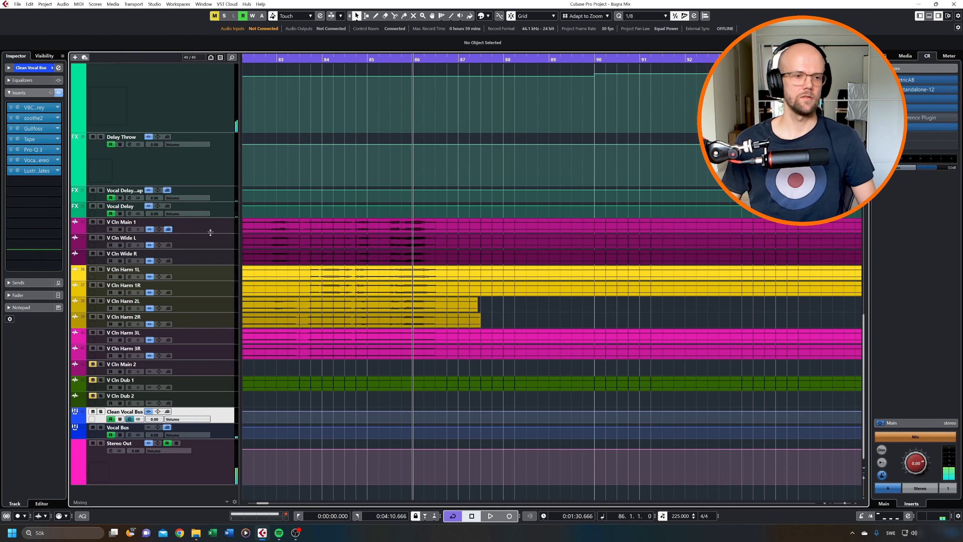
pyautogui.click(223, 229)
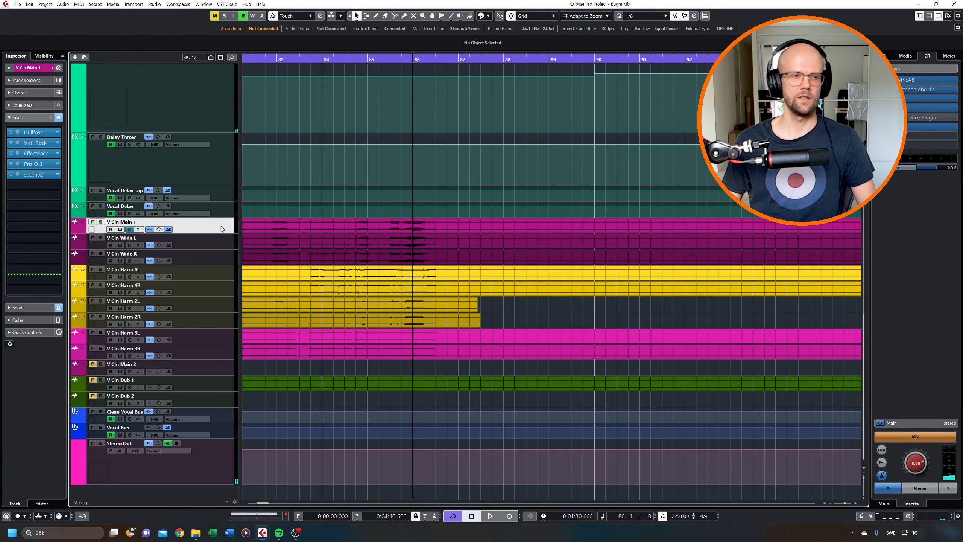
pyautogui.click(929, 15)
pyautogui.press('F3')
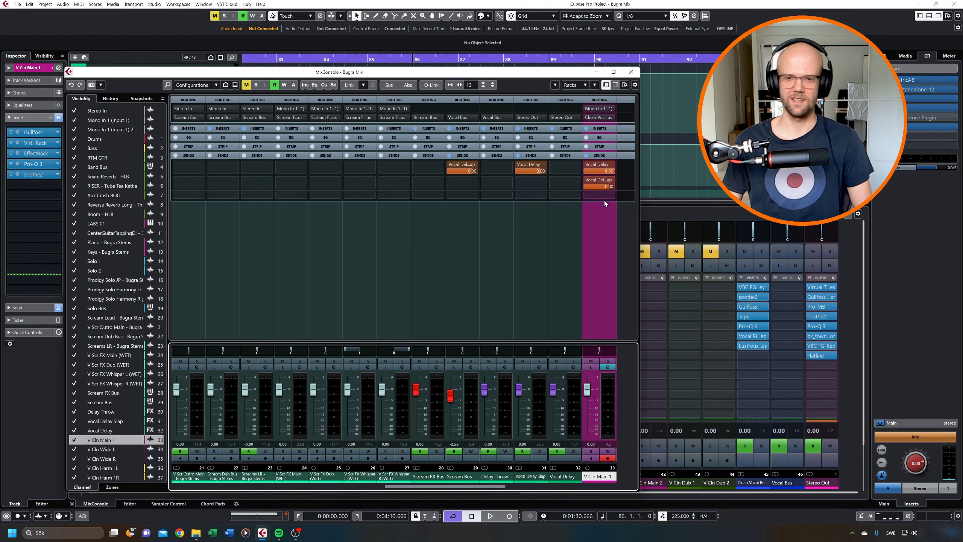
pyautogui.click(599, 117)
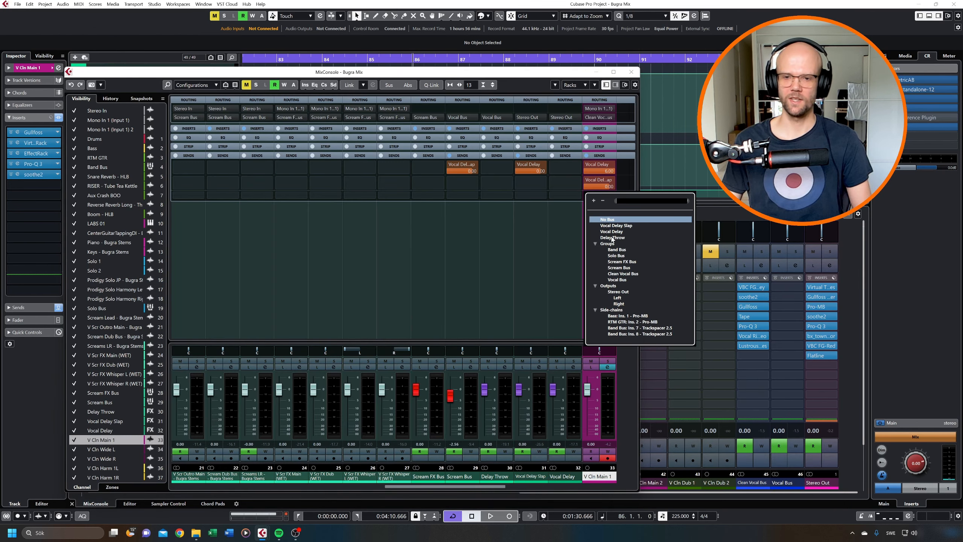
pyautogui.click(613, 237)
pyautogui.press('F3')
pyautogui.hotkey('ctrl', 'alt', 'e')
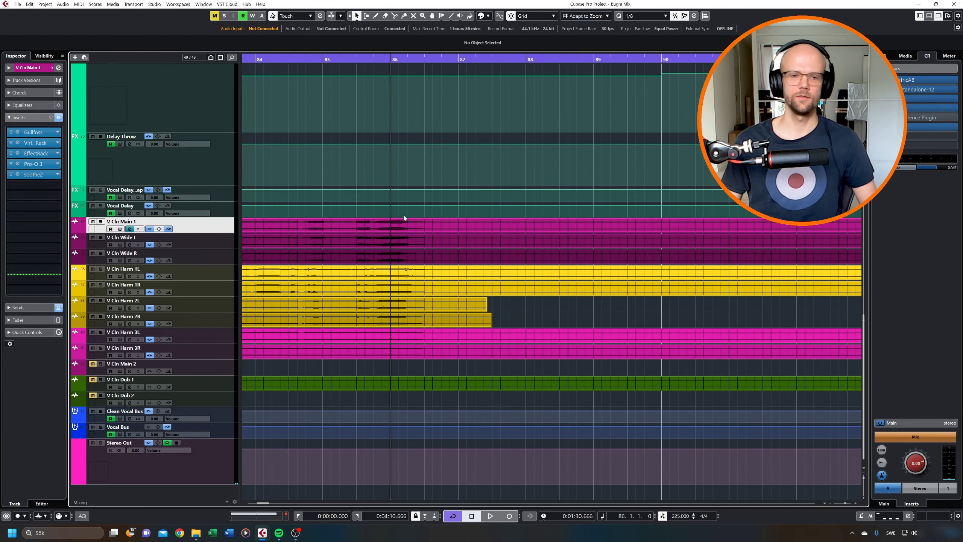
# - Show an automation lane for V Cln Main 1 and assign it to the enable parameter of the Delay Throw send
pyautogui.rightClick(191, 230)
pyautogui.click(233, 324)
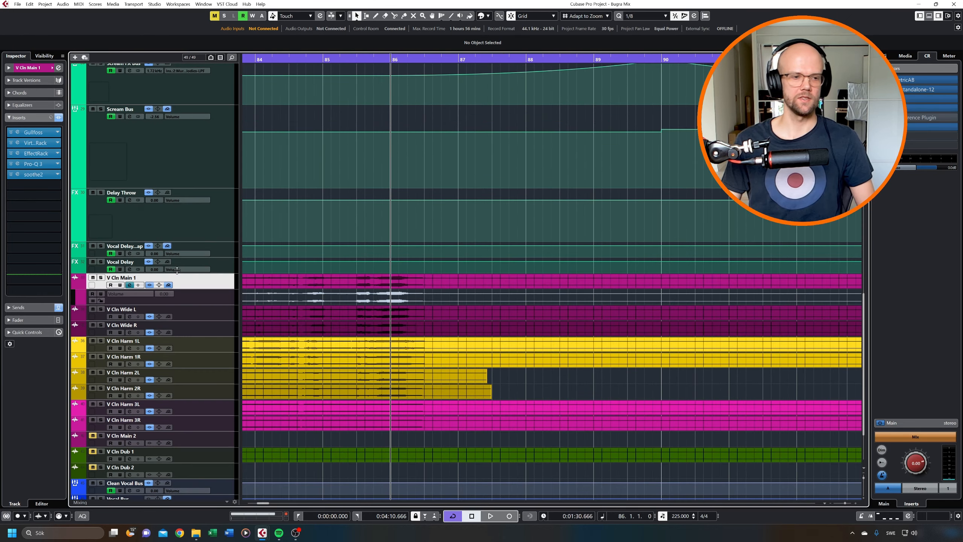
pyautogui.click(145, 293)
pyautogui.click(190, 405)
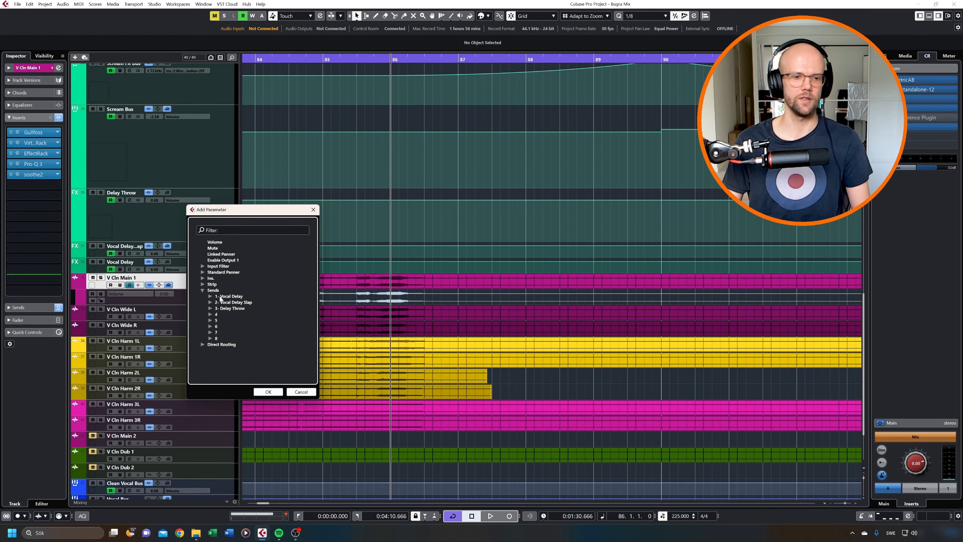
pyautogui.click(209, 308)
pyautogui.doubleClick(231, 314)
# - Automate the Delay Throw send to switch on around the start of bar 86 and off at 86.4.1
pyautogui.press('h')
pyautogui.click(389, 290)
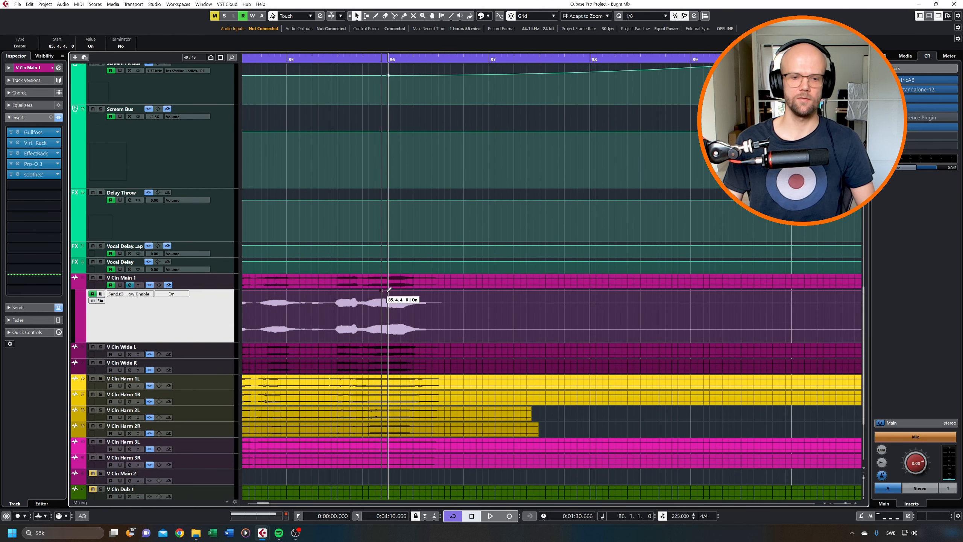
pyautogui.click(467, 291)
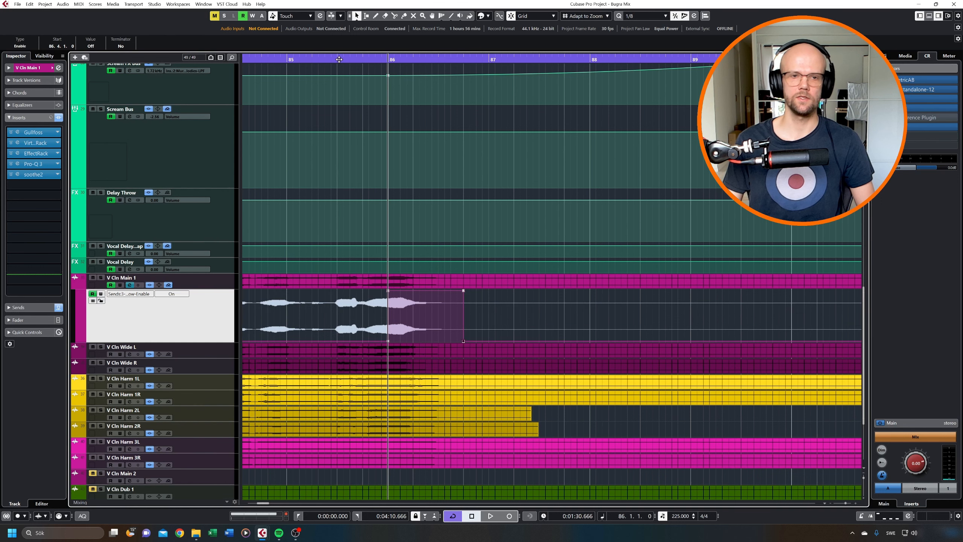
# - Play the delay throw from before bar 86, first in the full mix and then with V Cln Main 1 soloed
pyautogui.click(338, 59)
pyautogui.press('space')
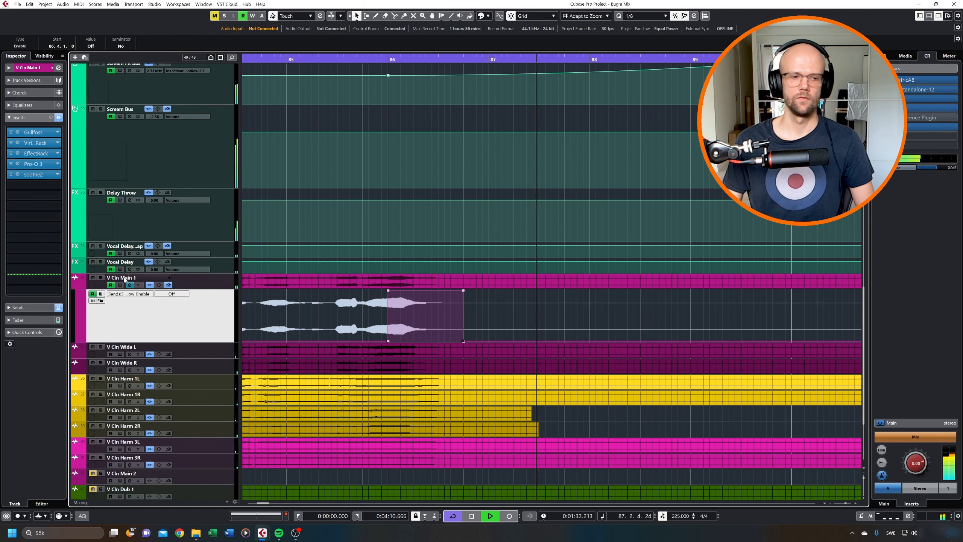
pyautogui.press('space')
pyautogui.press('s')
pyautogui.press('space')
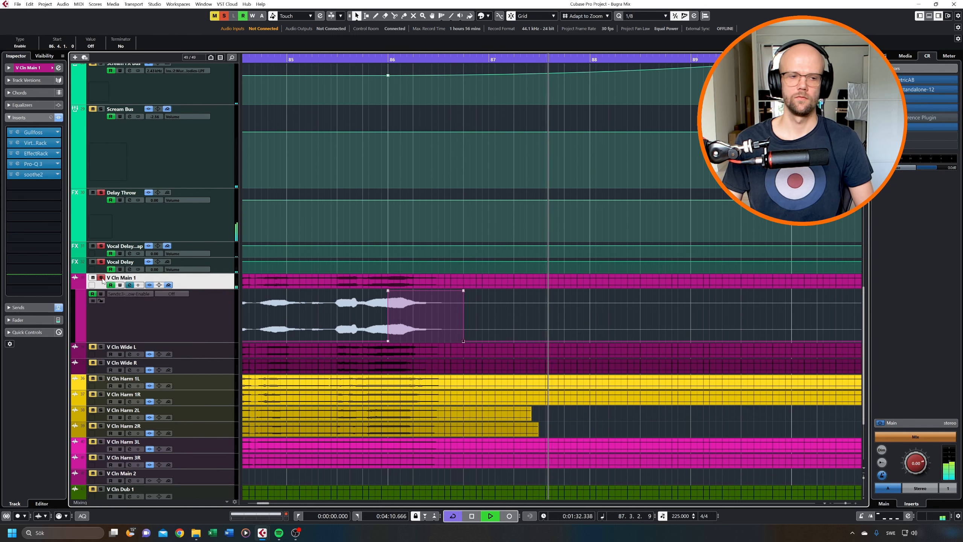
pyautogui.press('space')
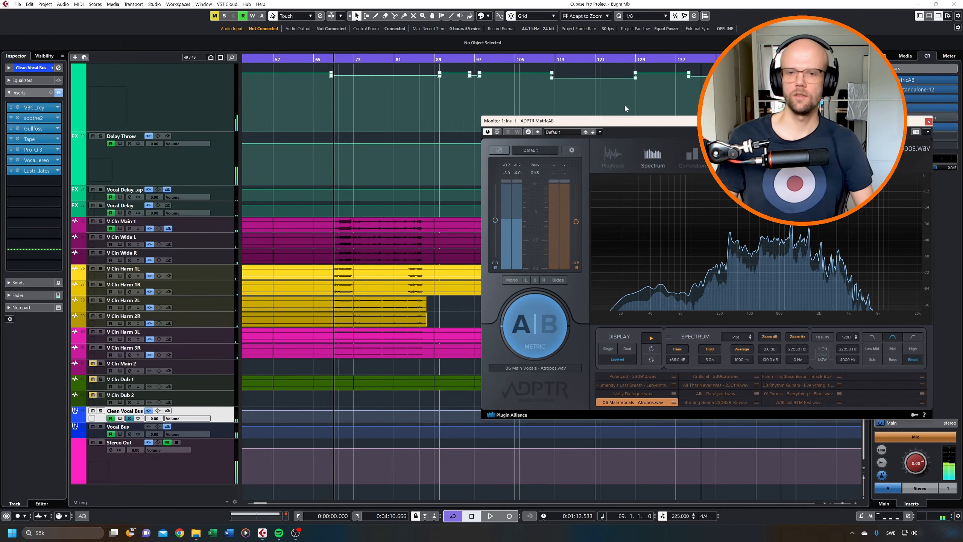
# - Play the mix with the Zagreus reference loaded in MetricAB's Playback view and match the reference's loudness
pyautogui.moveTo(622, 127); pyautogui.dragTo(544, 139)
pyautogui.click(535, 171)
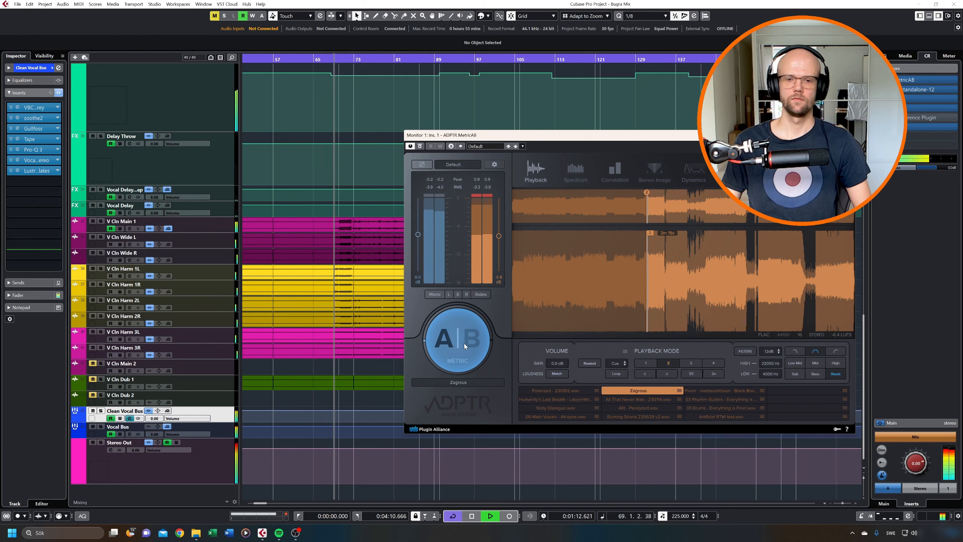
pyautogui.press('space')
pyautogui.click(465, 340)
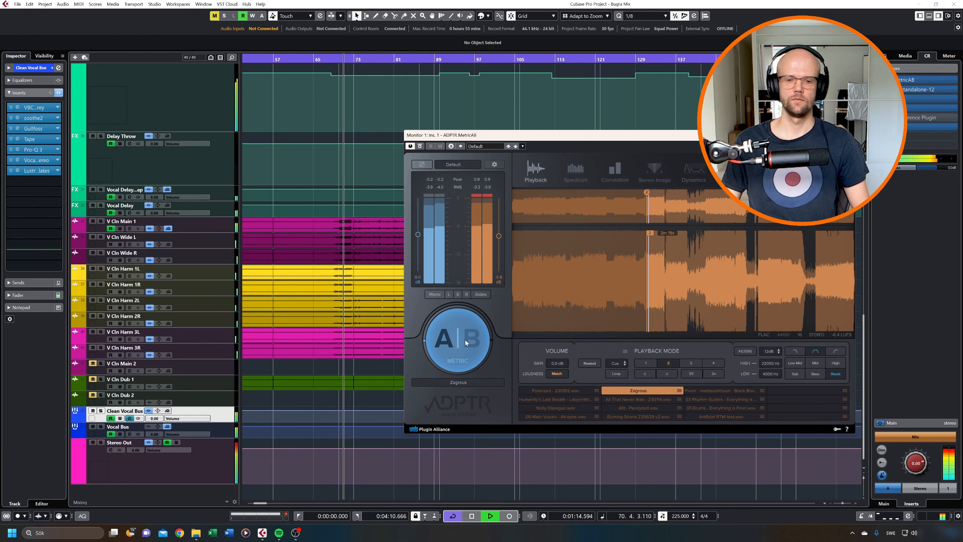
pyautogui.click(558, 374)
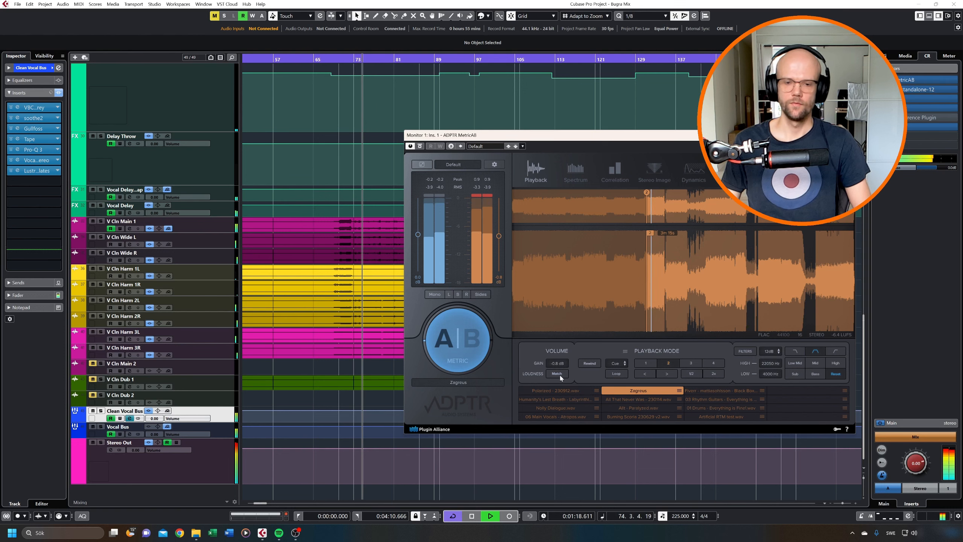
# - Switch repeatedly between the mix and the Zagreus reference to compare their overall sound
pyautogui.click(468, 344)
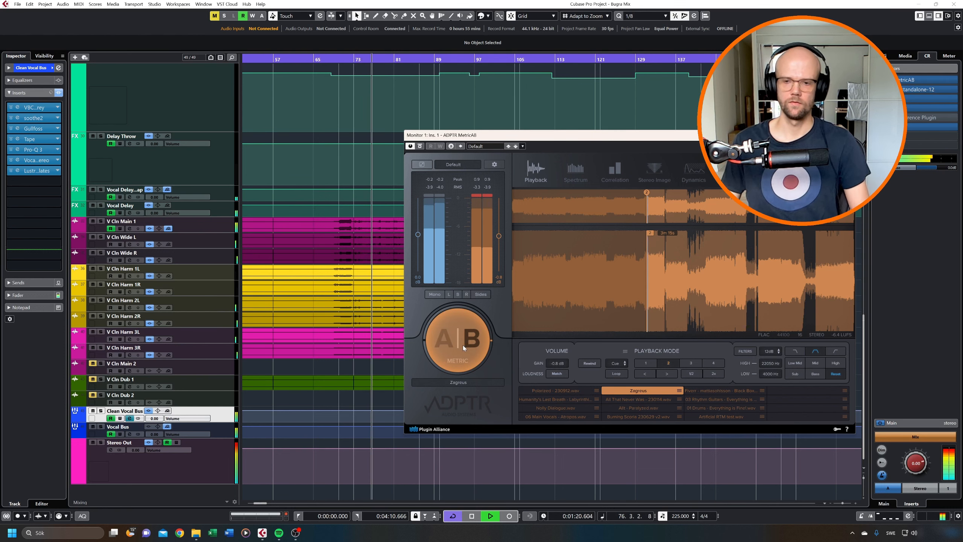
pyautogui.click(462, 346)
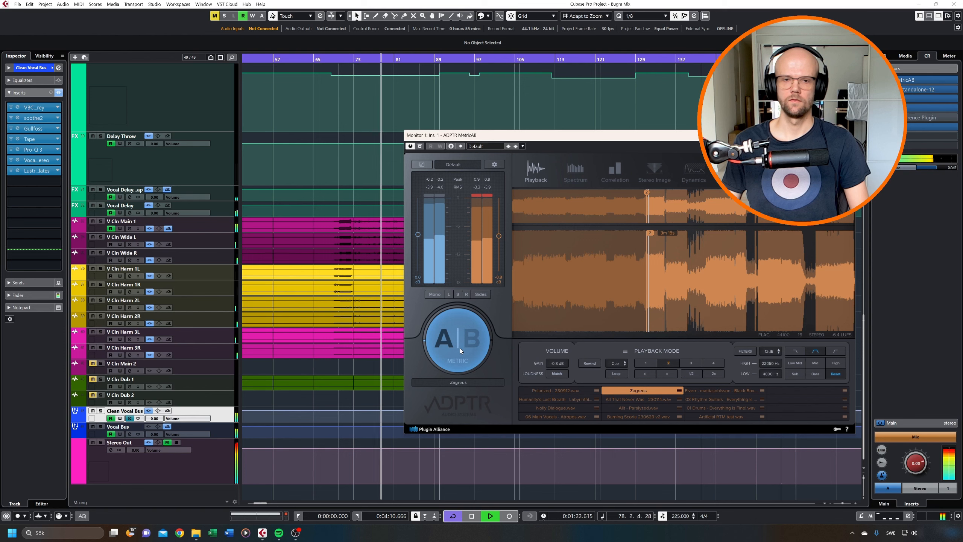
pyautogui.click(454, 349)
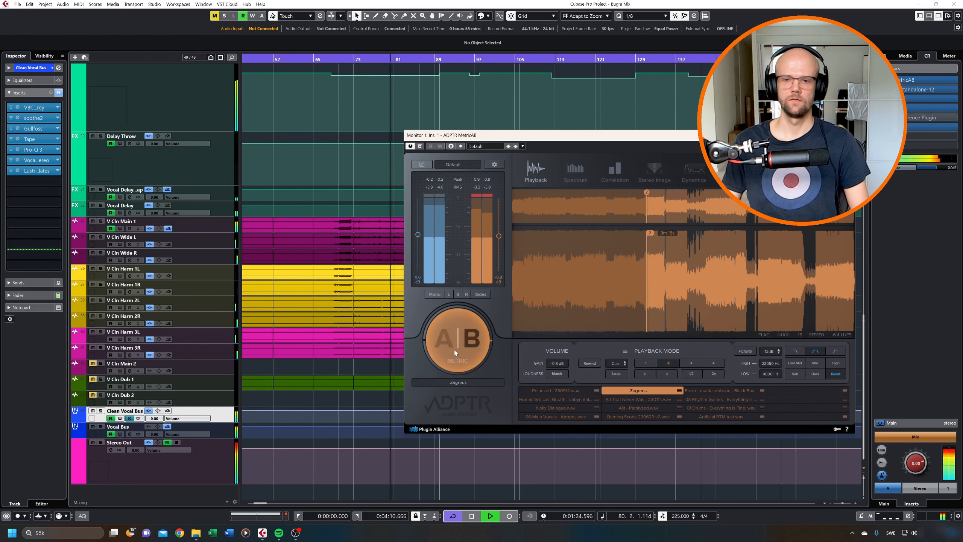
pyautogui.click(575, 171)
pyautogui.click(536, 171)
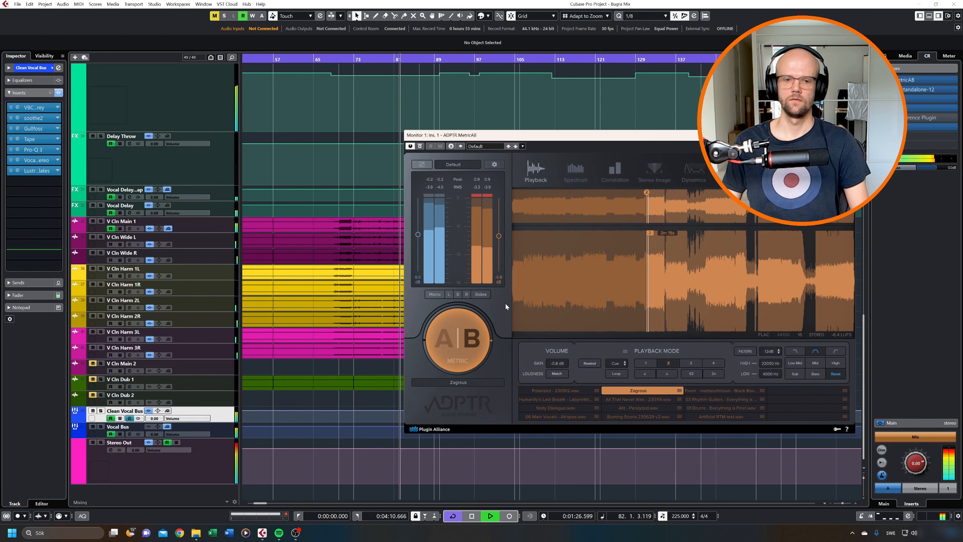
pyautogui.click(458, 341)
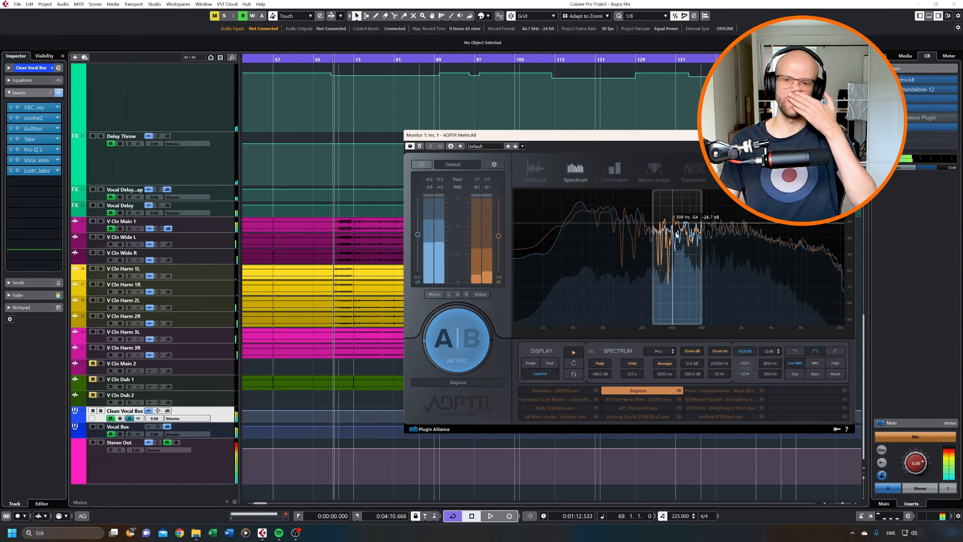
# - Compare the mix with the Zagreus reference in the low-mid band on MetricAB's spectrum during playback
pyautogui.press('space')
pyautogui.click(452, 346)
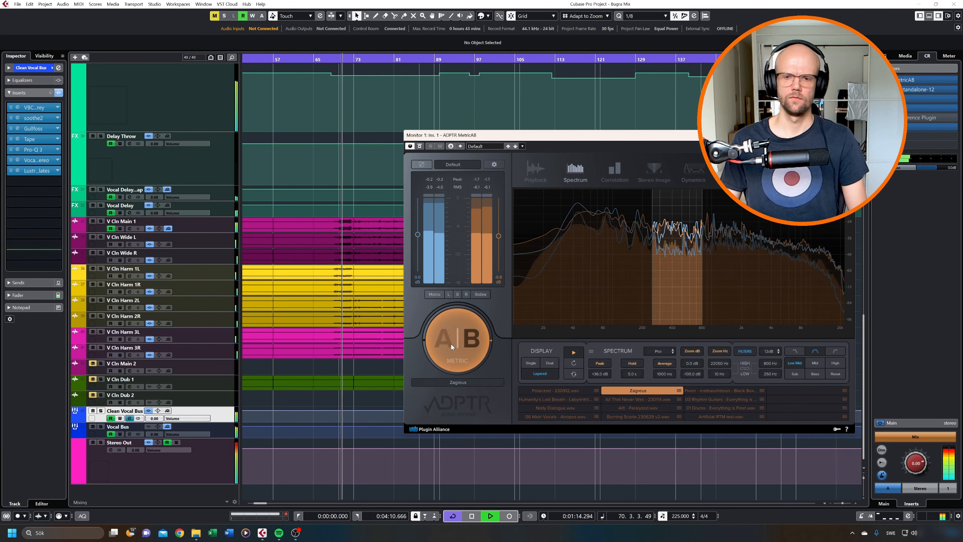
pyautogui.click(452, 346)
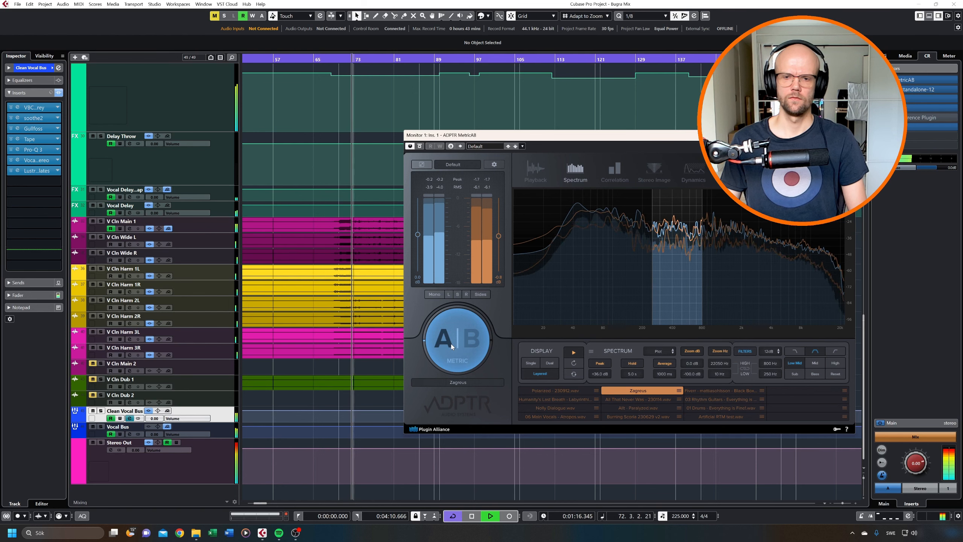
pyautogui.click(452, 346)
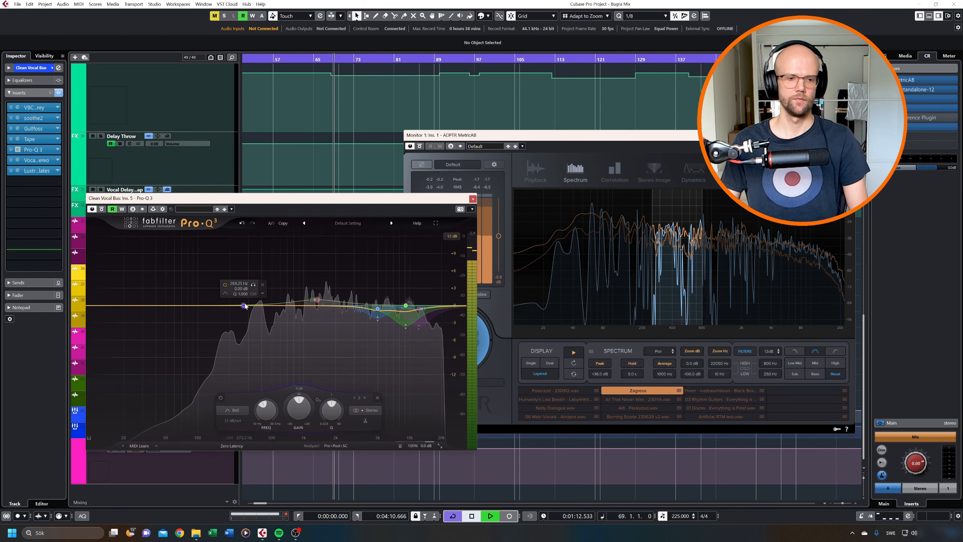
# - Add a gentle low-mid bell boost on the mid channel in the Clean Vocal Bus's Pro-Q 3
pyautogui.click(329, 411)
pyautogui.click(329, 400)
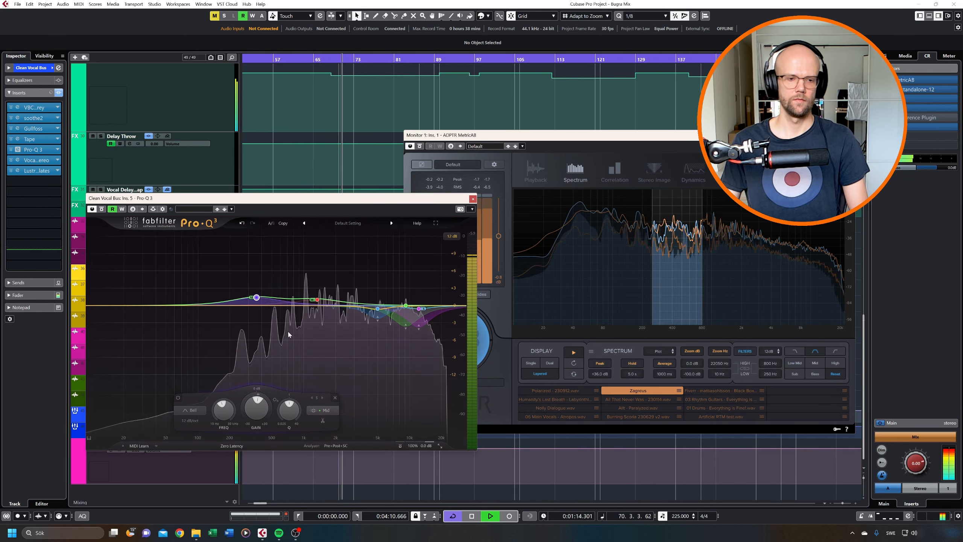
# - Set the low-mid bell on the mid channel to a 1 dB boost at about 394 Hz
pyautogui.scroll(-2, 264, 296)
pyautogui.moveTo(257, 298); pyautogui.dragTo(274, 281)
pyautogui.click(275, 276)
pyautogui.doubleClick(259, 281)
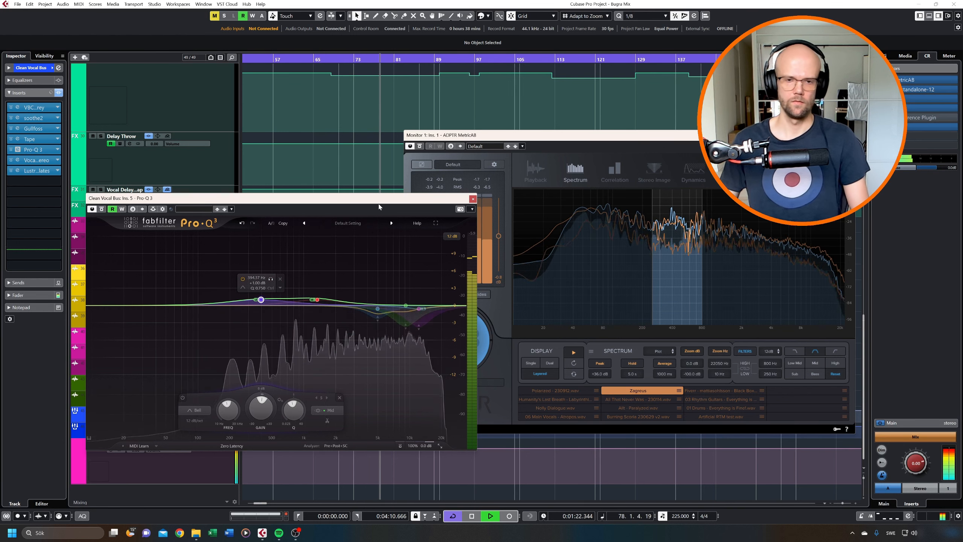
# - Close the EQ and compare the mix with the Zagreus reference in the low-mid band
pyautogui.click(473, 199)
pyautogui.click(450, 348)
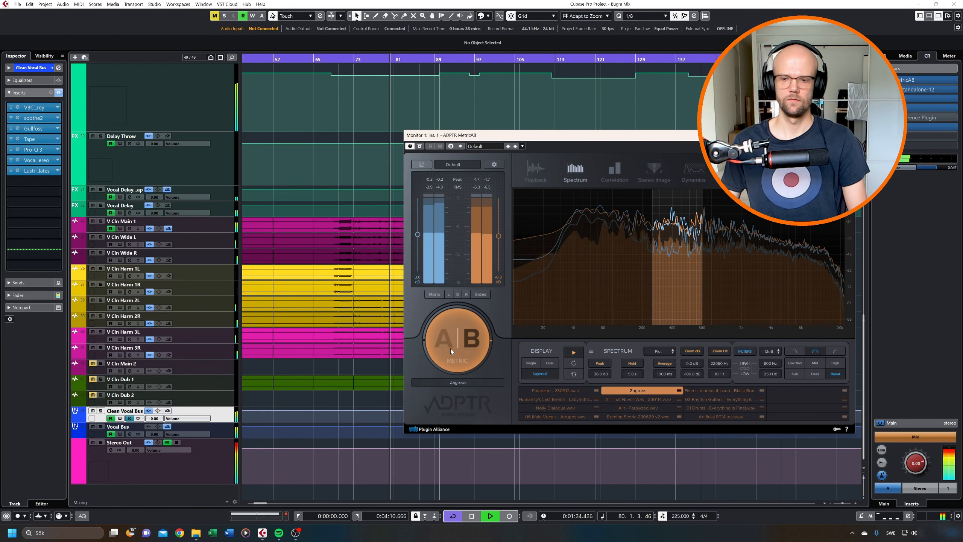
pyautogui.click(451, 349)
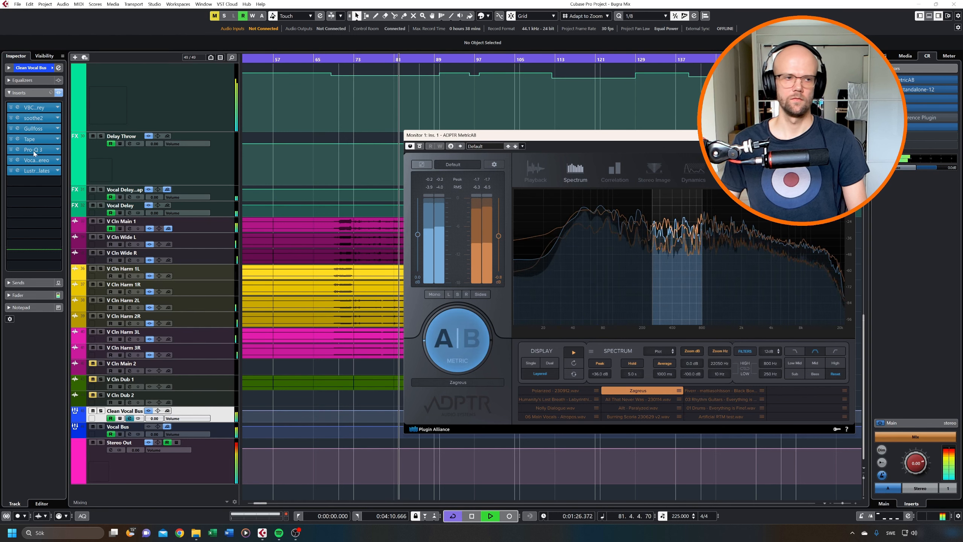
# - Add a low-mid bell on the side channel in the Clean Vocal Bus's Pro-Q 3 with a 2 dB boost at about 394 Hz
pyautogui.click(33, 149)
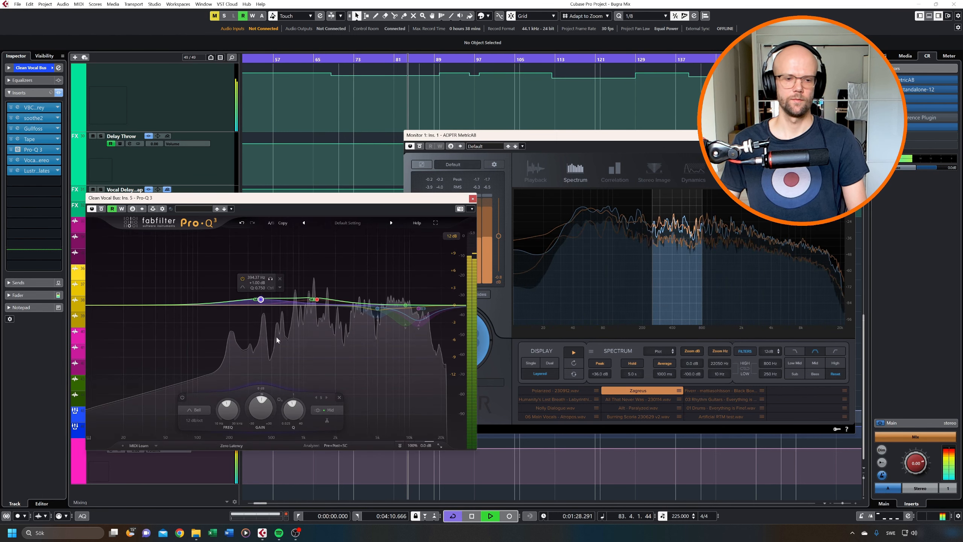
pyautogui.moveTo(250, 305); pyautogui.dragTo(251, 269)
pyautogui.click(317, 409)
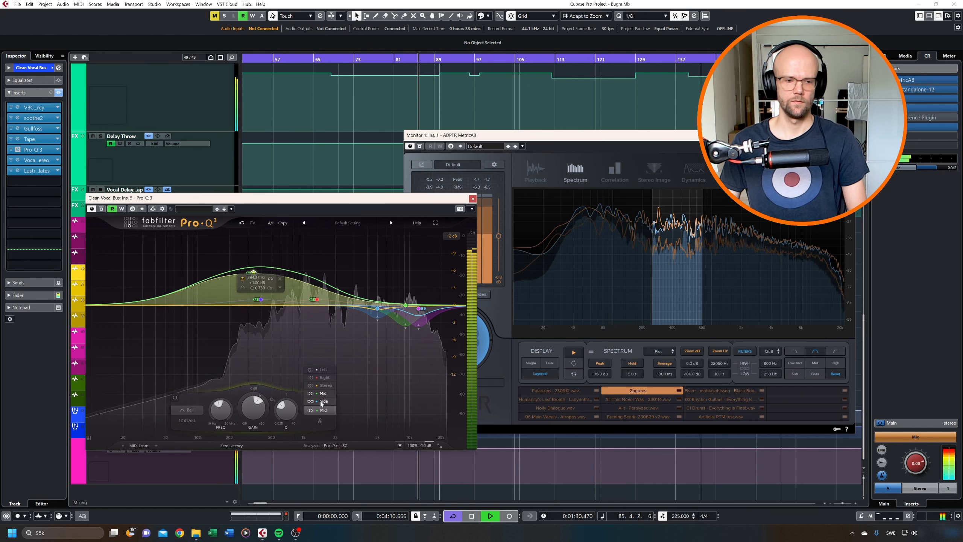
pyautogui.click(319, 412)
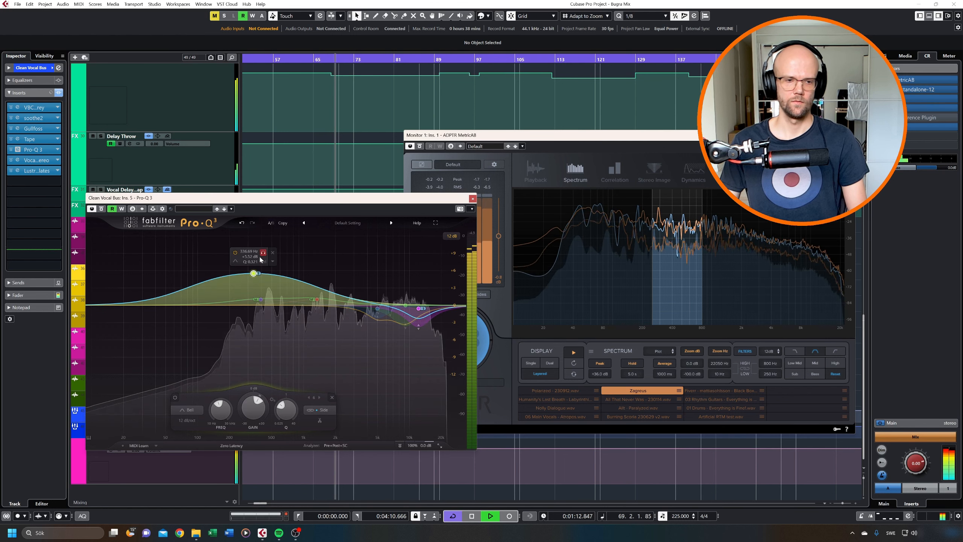
pyautogui.moveTo(254, 274); pyautogui.dragTo(262, 294)
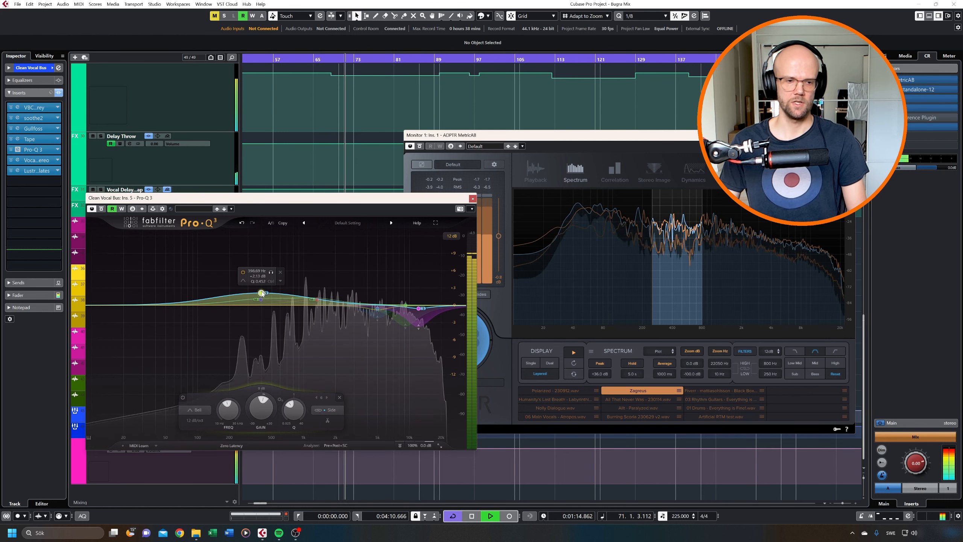
pyautogui.doubleClick(256, 277)
pyautogui.write('2')
pyautogui.press('Return')
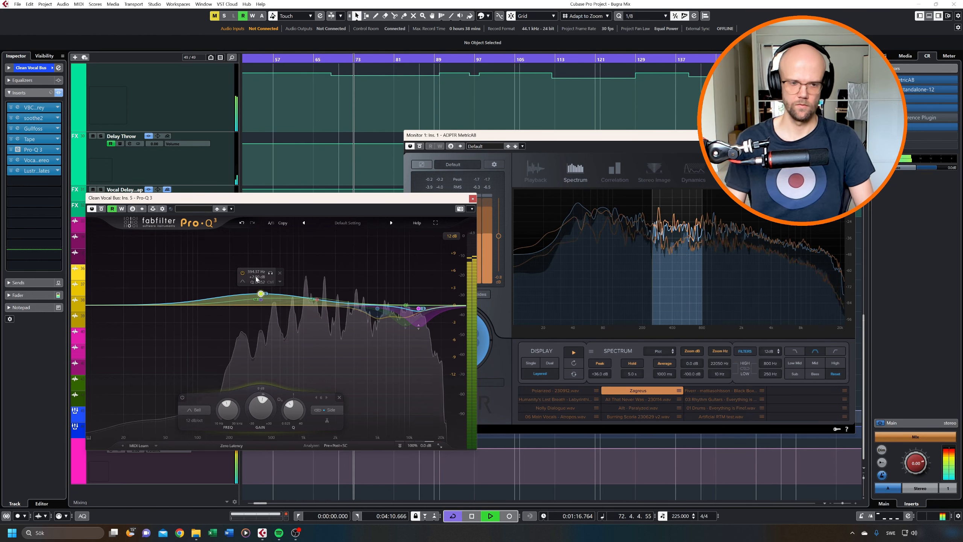
# - Close the EQ and compare the mix with the Zagreus reference in MetricAB's low-mid and bass bands
pyautogui.click(472, 198)
pyautogui.click(458, 336)
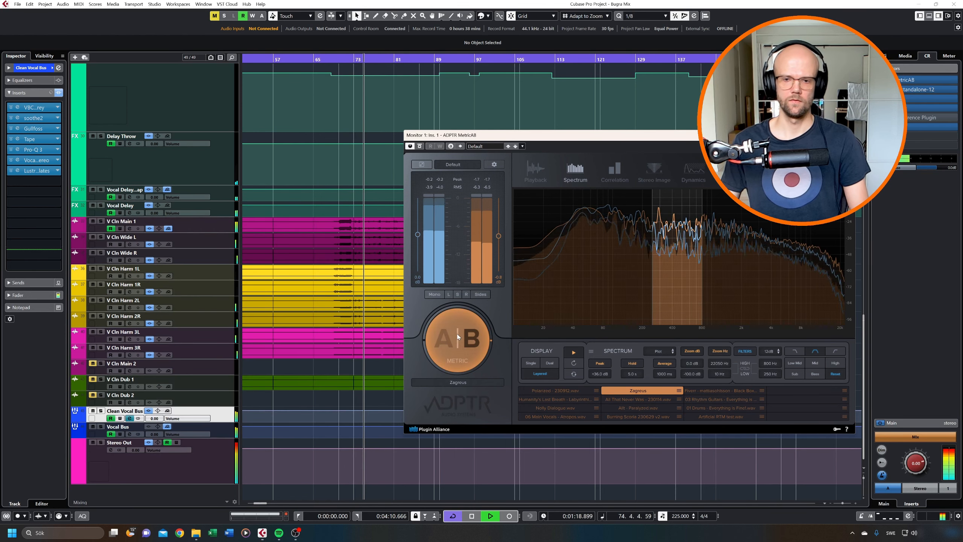
pyautogui.click(455, 344)
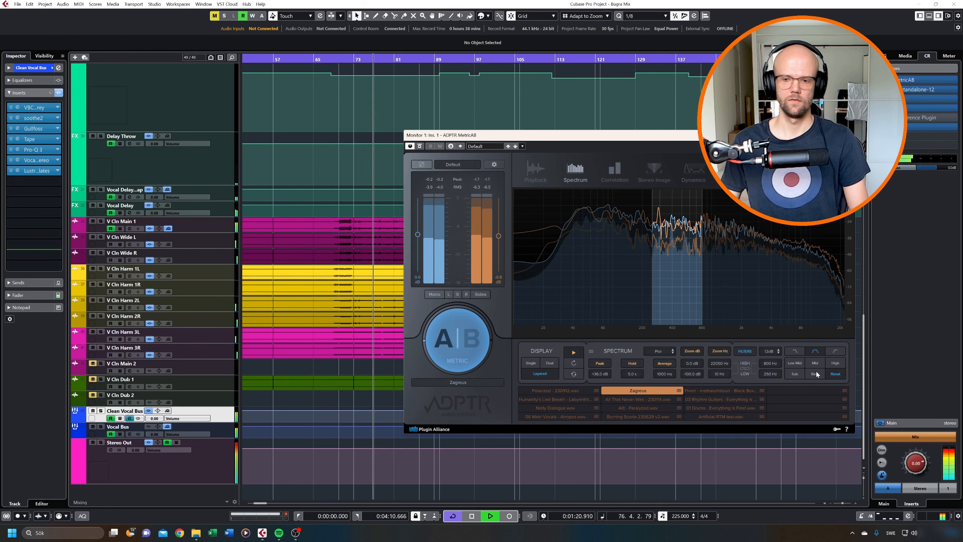
pyautogui.click(450, 343)
pyautogui.click(448, 342)
# - Turn off MetricAB's band filter, compare the full-range mix with the Zagreus reference during playback, and close the plugin
pyautogui.press('space')
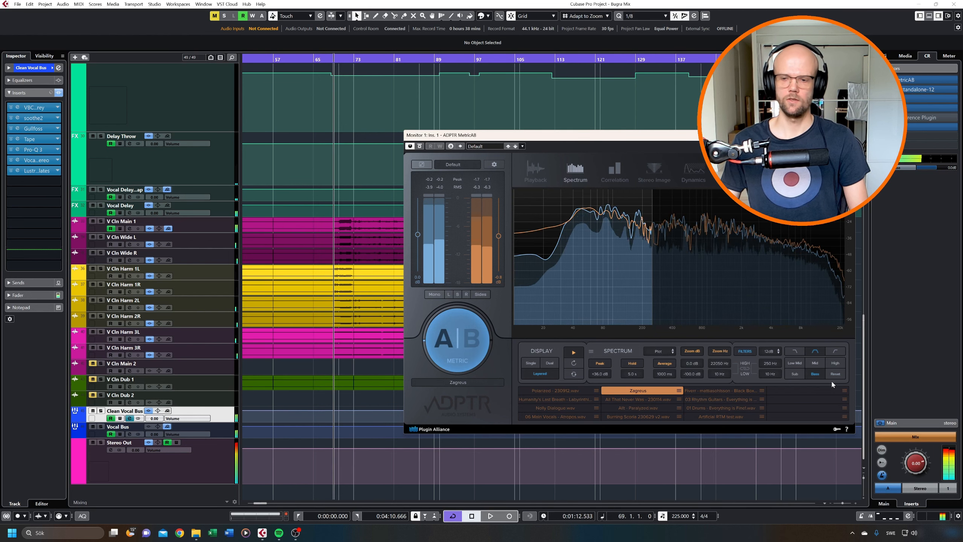
pyautogui.click(745, 352)
pyautogui.press('space')
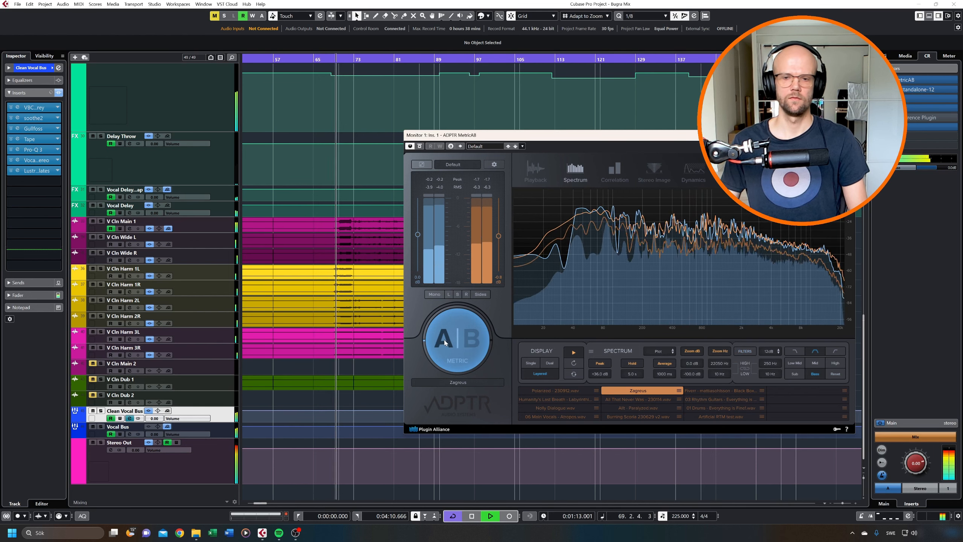
pyautogui.click(446, 343)
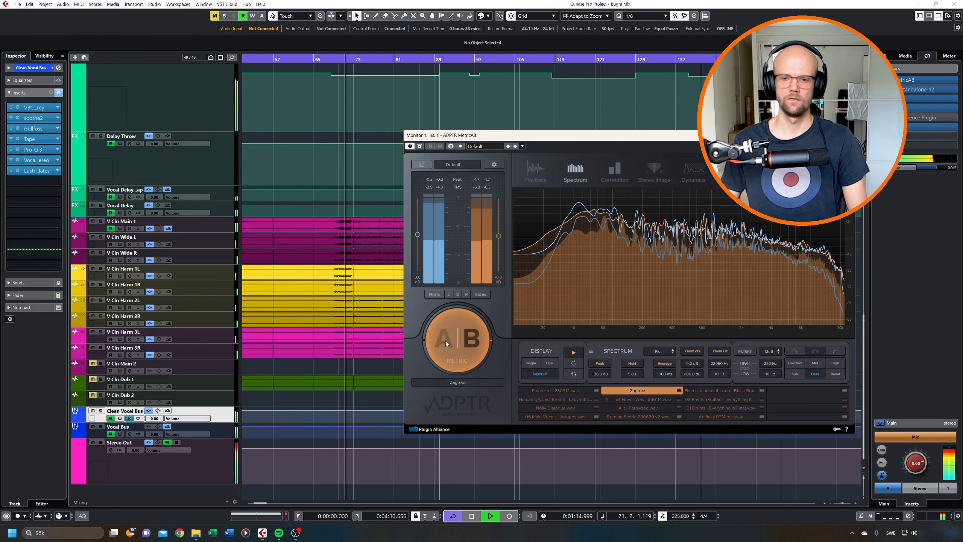
pyautogui.click(445, 340)
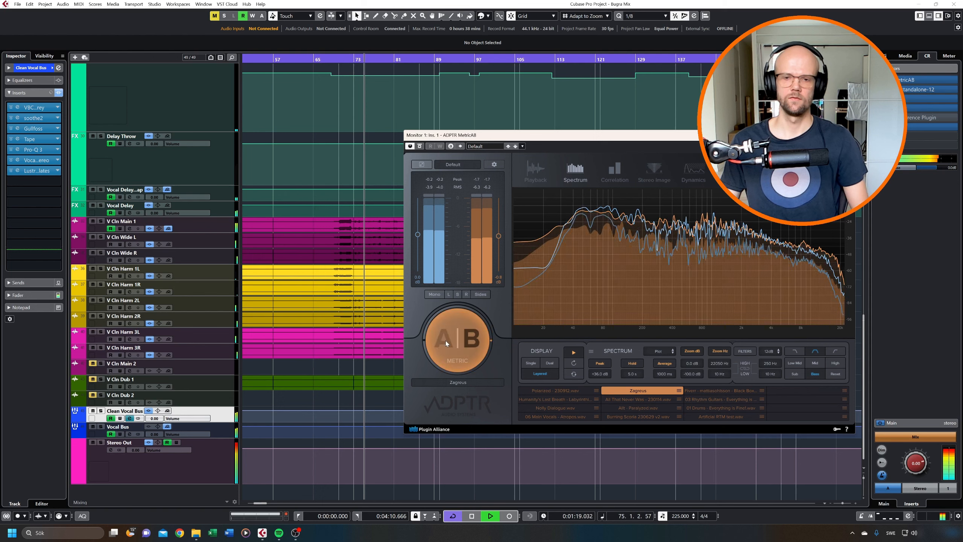
pyautogui.click(446, 341)
pyautogui.press('Escape')
# - Examine the clean vocal and scream tracks and their bus automation across the arrangement during playback
pyautogui.scroll(-2, 317, 261)
pyautogui.scroll(-1, 448, 359)
pyautogui.scroll(-2, 396, 367)
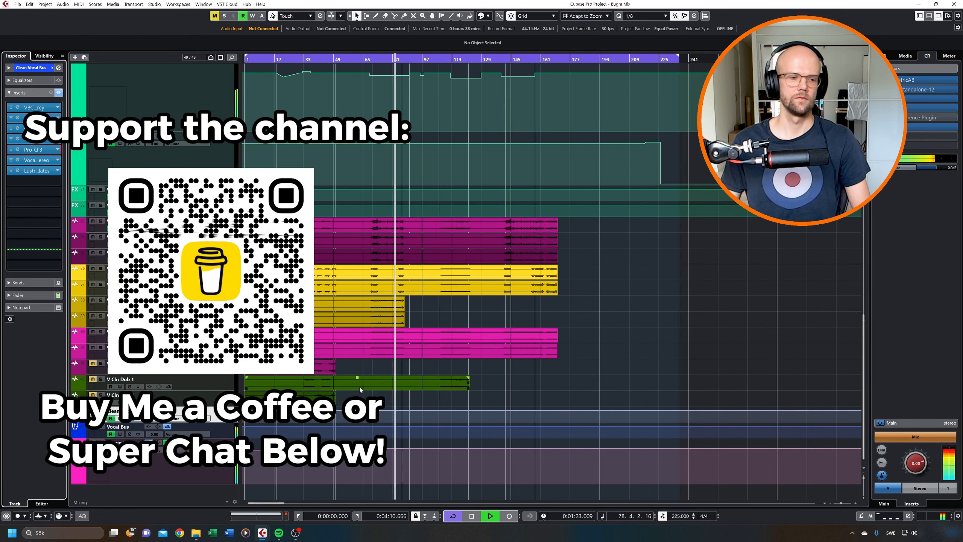
pyautogui.scroll(2, 364, 387)
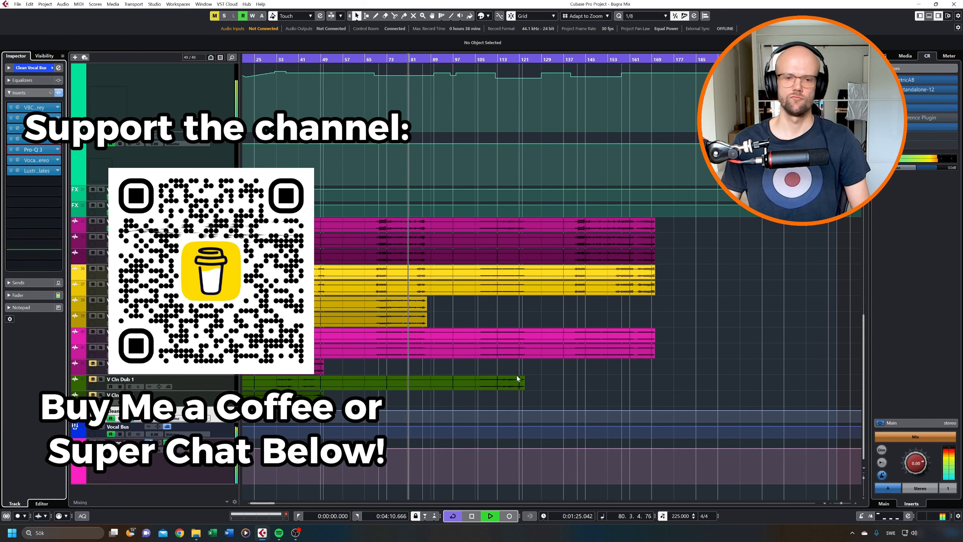
pyautogui.scroll(5, 455, 361)
pyautogui.scroll(1, 423, 345)
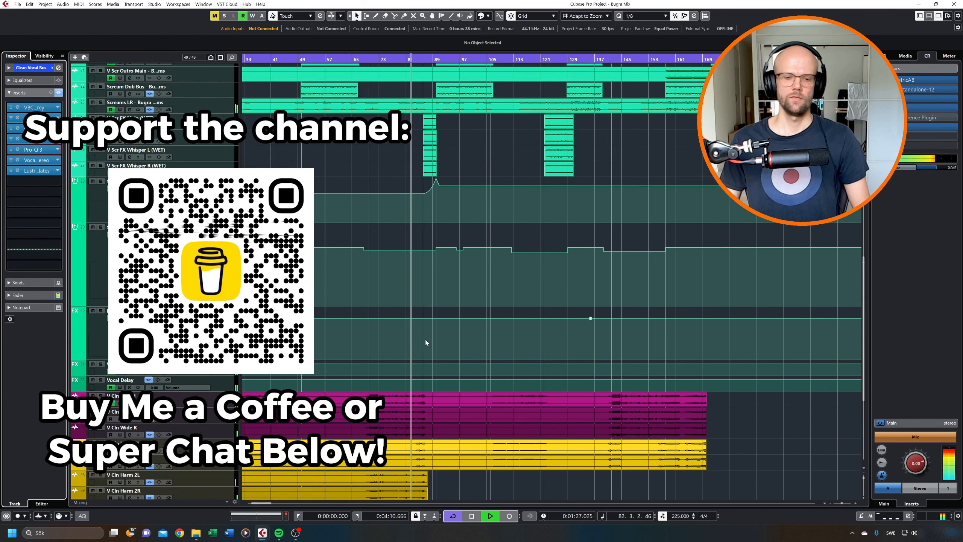
pyautogui.scroll(1, 436, 337)
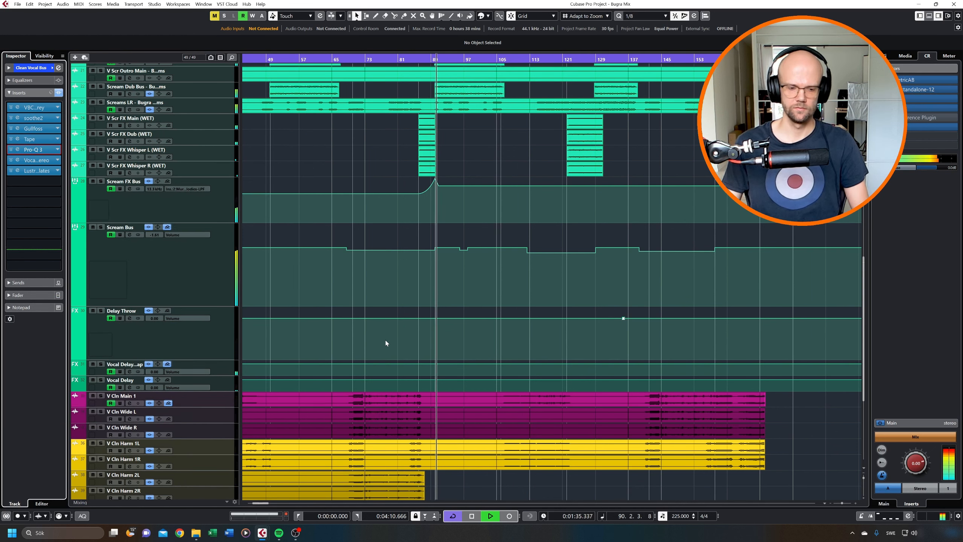
pyautogui.scroll(2, 404, 342)
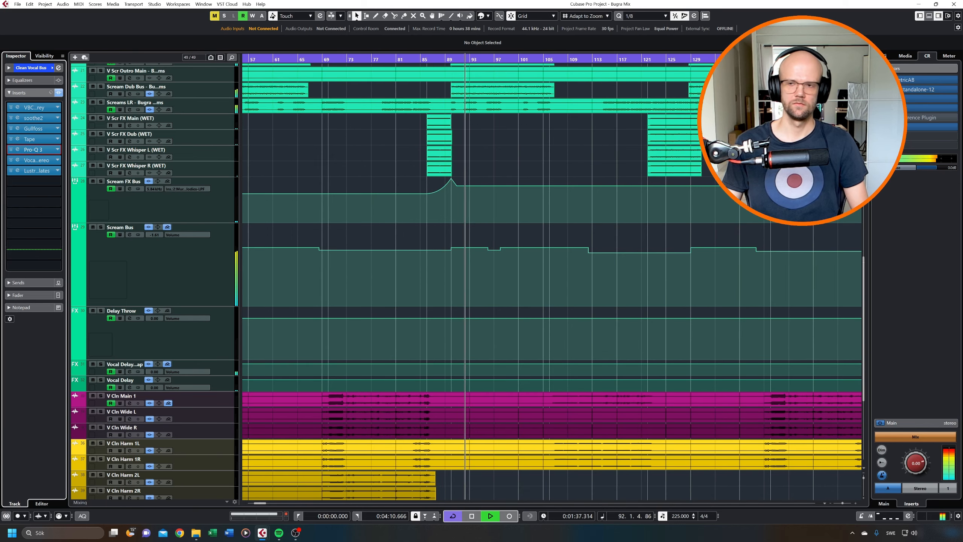
pyautogui.scroll(2, 555, 148)
pyautogui.scroll(3, 478, 174)
pyautogui.scroll(-2, 501, 234)
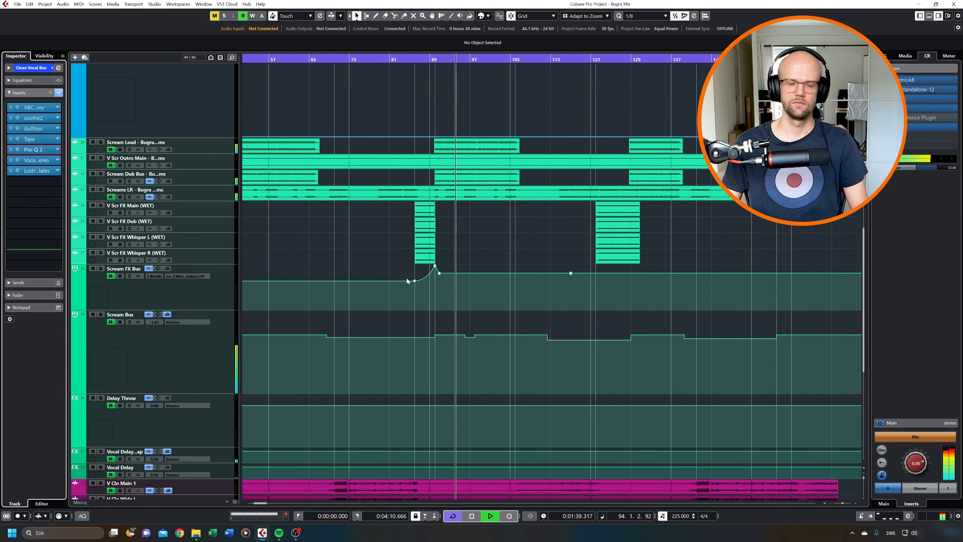
pyautogui.scroll(-2, 406, 284)
pyautogui.scroll(-1, 405, 283)
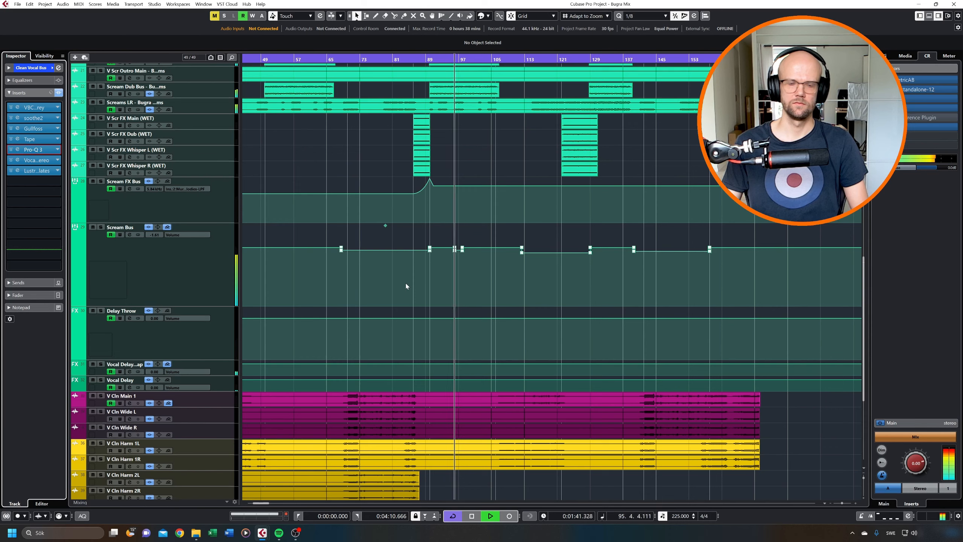